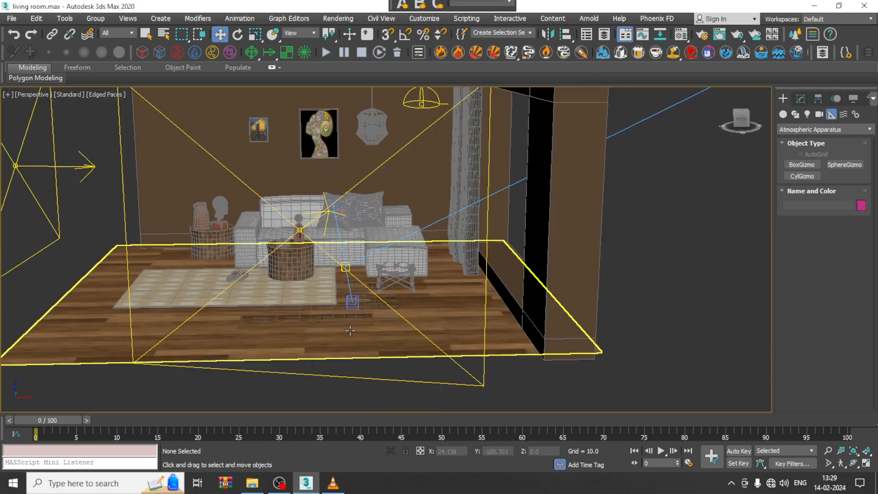
Step: Select the VRay sun and examine its position and beam direction relative to the room
middle_drag(551, 288, 501, 261)
scroll(502, 278, down, 5)
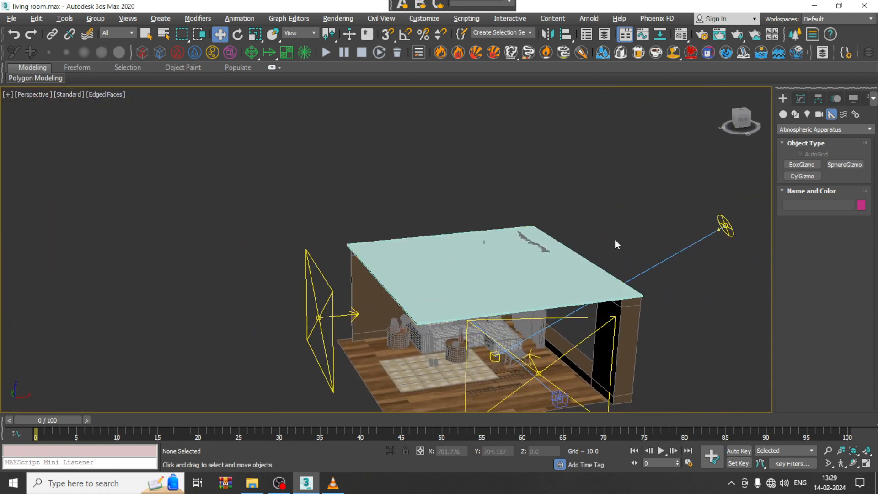
click(723, 232)
alt+middle_drag(629, 270, 526, 246)
scroll(526, 249, up, 5)
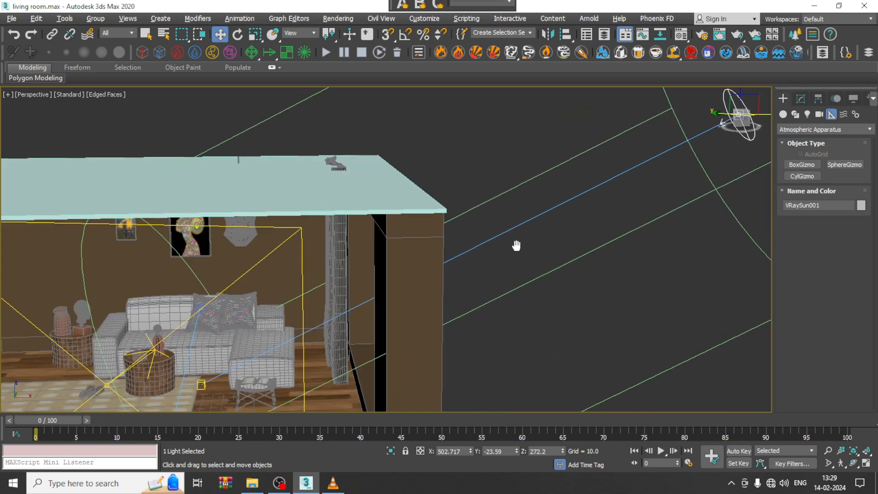
scroll(568, 212, down, 8)
scroll(520, 238, up, 5)
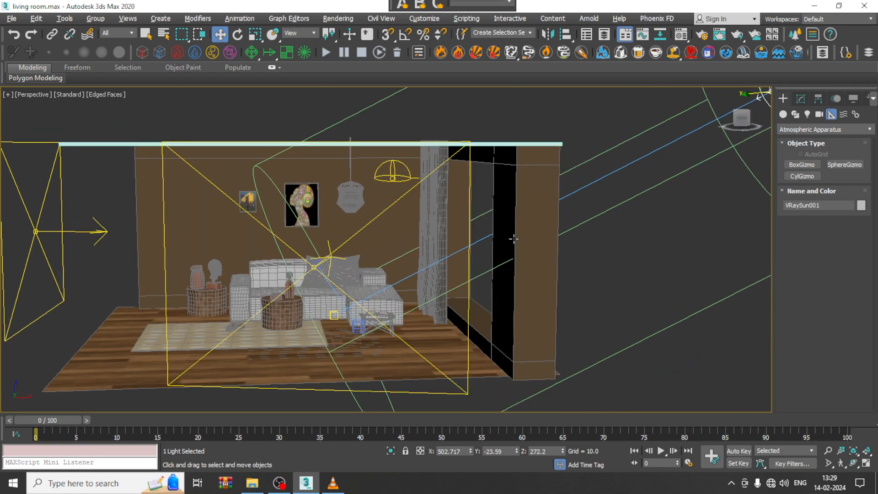
middle_drag(643, 263, 811, 179)
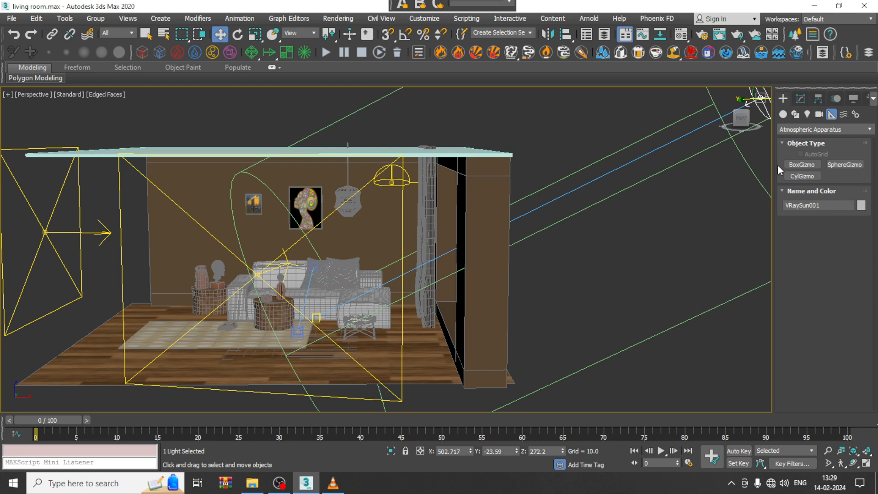
scroll(619, 301, down, 6)
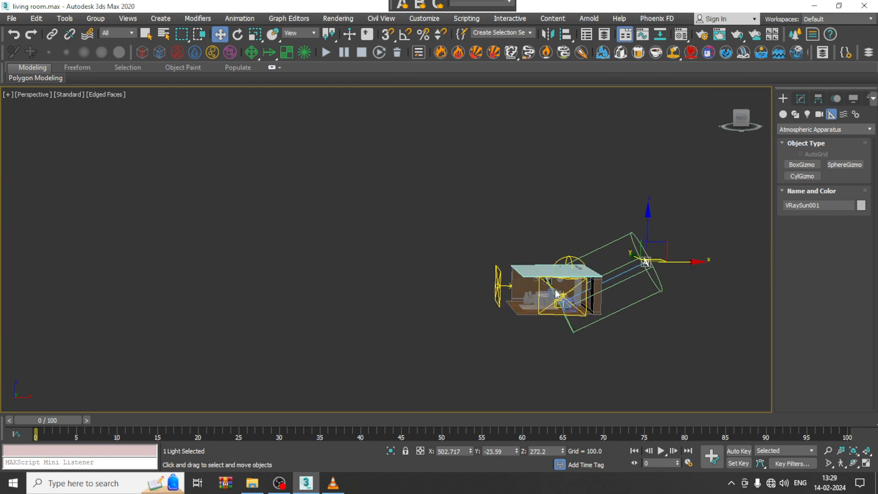
scroll(574, 301, up, 2)
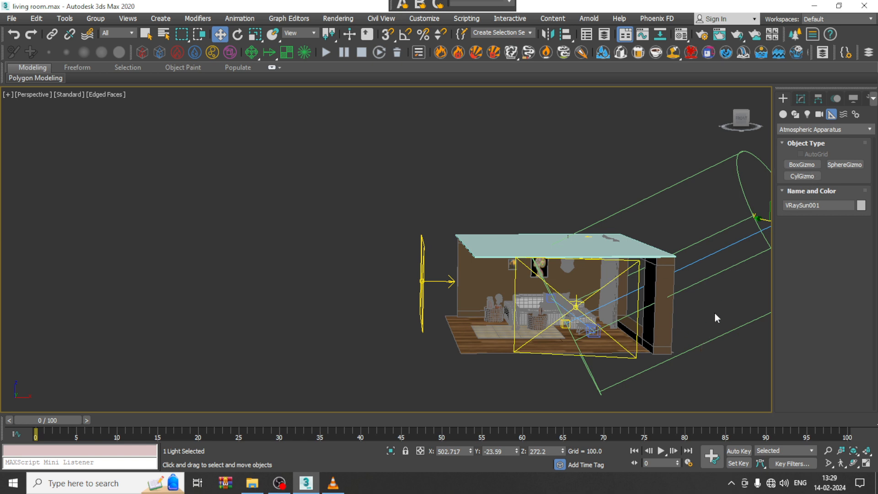
click(308, 484)
click(308, 484)
alt+middle_drag(642, 232, 764, 163)
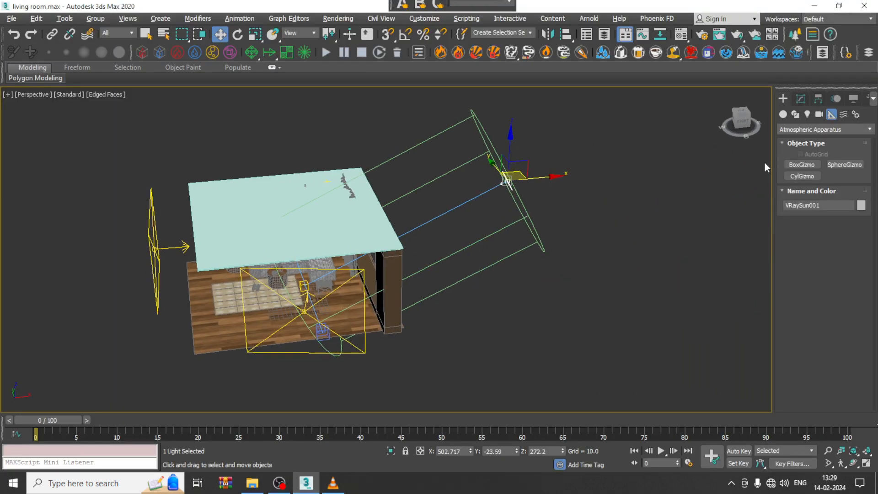
Step: Create a box gizmo beside the room, about 147.5 long, 164.2 wide and 398.7 high
click(805, 163)
key(alt+w)
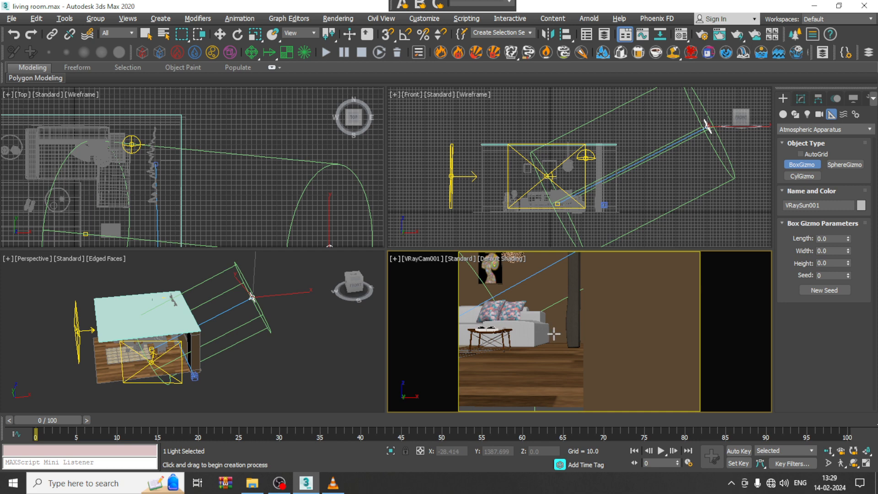
mouse_move(554, 334)
middle_down()
mouse_move(607, 343)
mouse_move(553, 340)
middle_up()
key(ctrl+z)
middle_drag(263, 336, 336, 326)
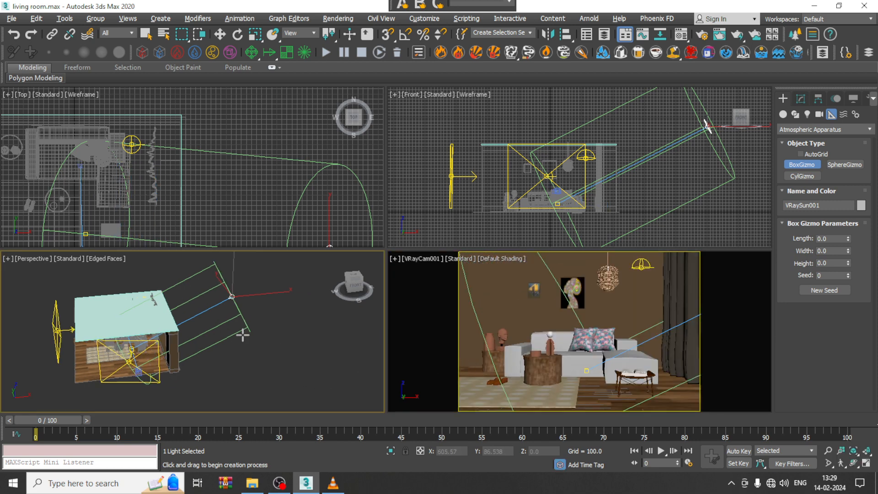
key(alt+w)
drag(417, 324, 484, 369)
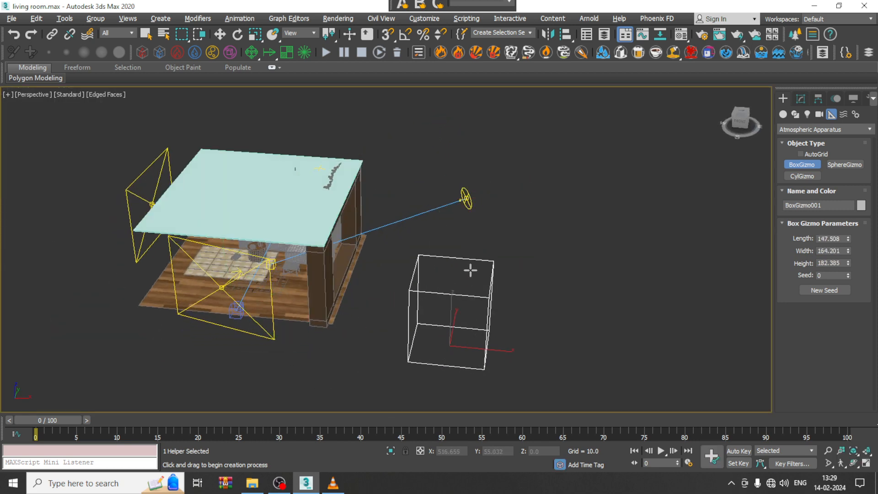
click(471, 182)
Step: Rotate the box gizmo in the Front view so it tilts along the sun's beam
key(w)
key(alt+w)
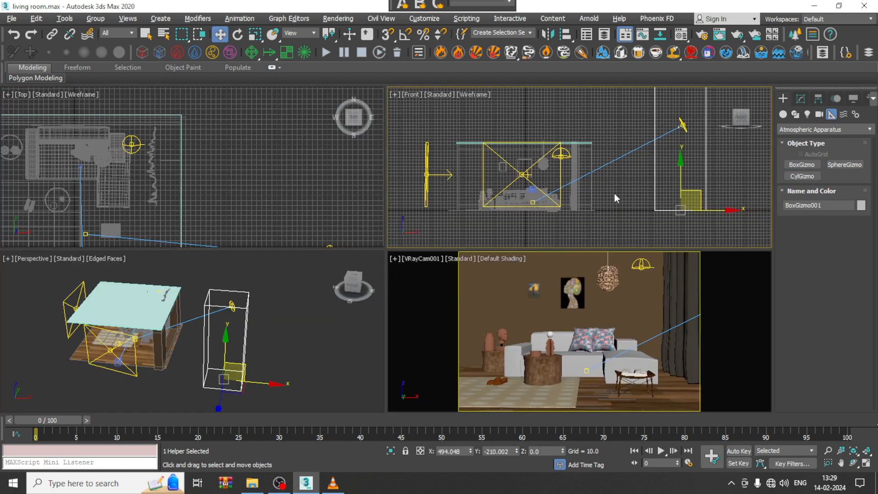
key(alt+w)
key(e)
drag(643, 258, 690, 308)
Step: Move the box gizmo to about X 169.6, Y 3.5, Z 100.1 so it encloses the sun's beam at the window
key(w)
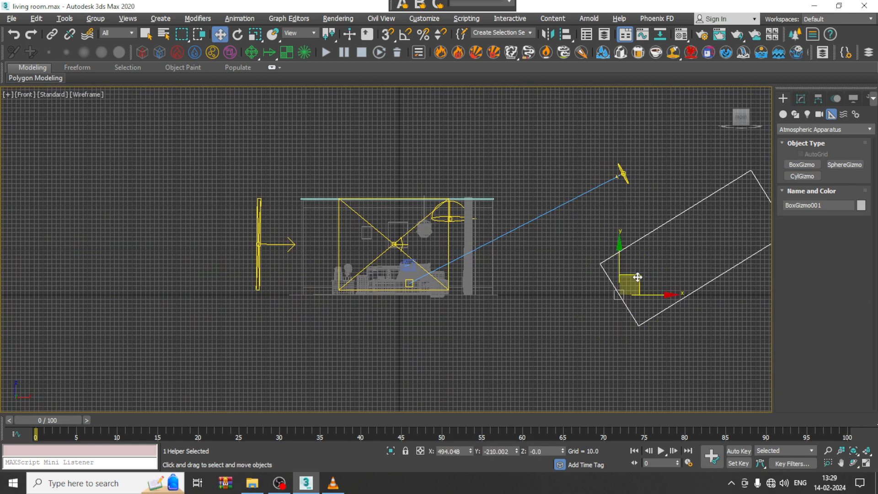
drag(642, 293, 494, 233)
key(e)
key(w)
key(alt+w)
right_click(276, 343)
key(alt+w)
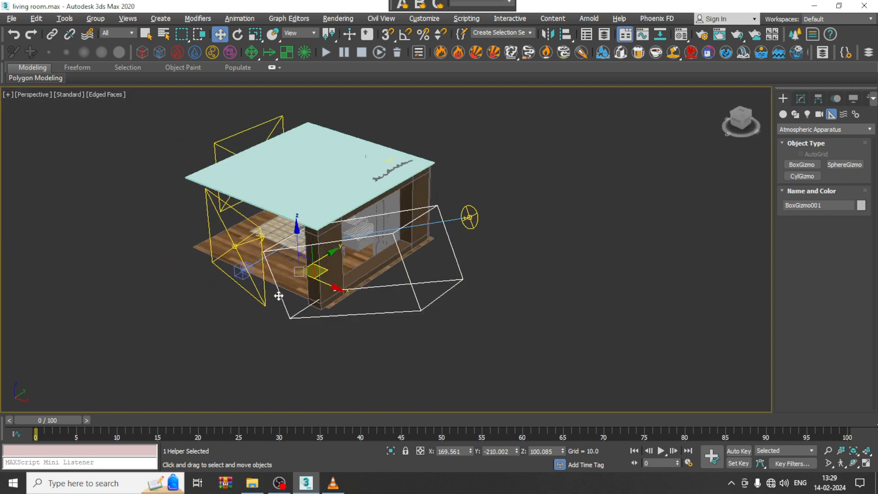
alt+middle_drag(274, 297, 363, 284)
drag(375, 275, 474, 254)
alt+middle_drag(473, 255, 517, 256)
scroll(517, 256, up, 3)
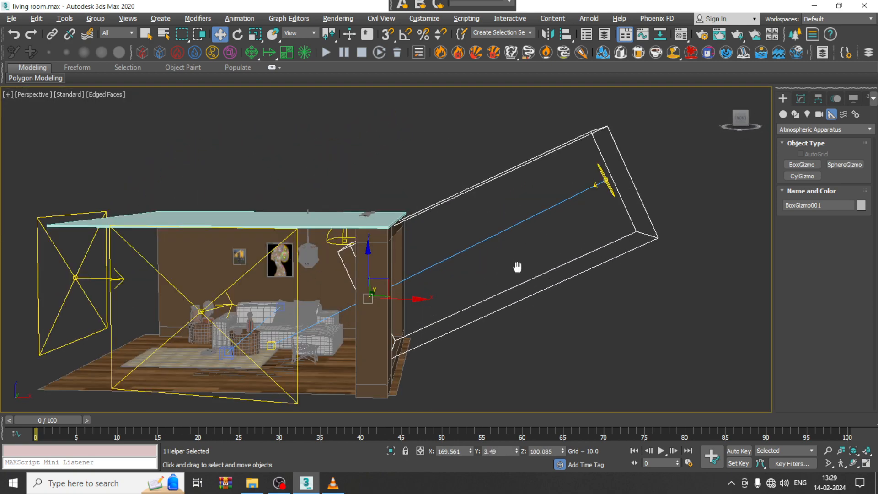
Step: Increase the gizmo's height to about 590 and move it into the room to about X 17.3, Z 29.4
click(801, 99)
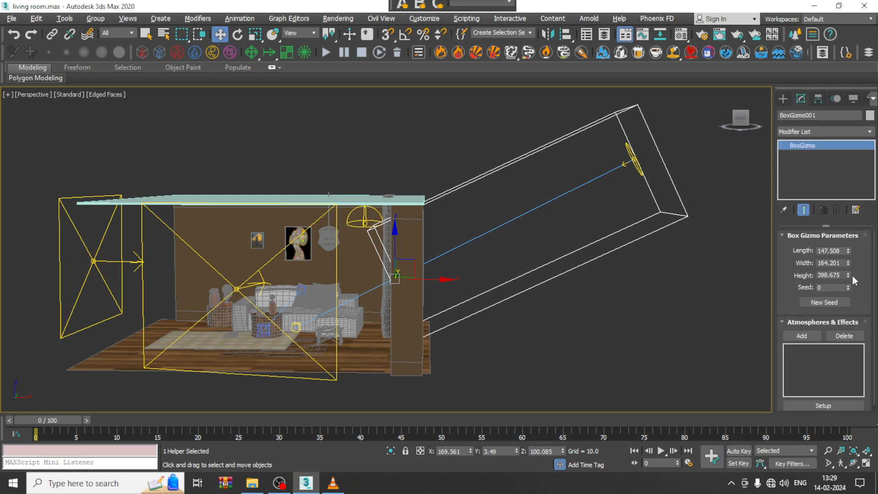
scroll(846, 265, down, 1)
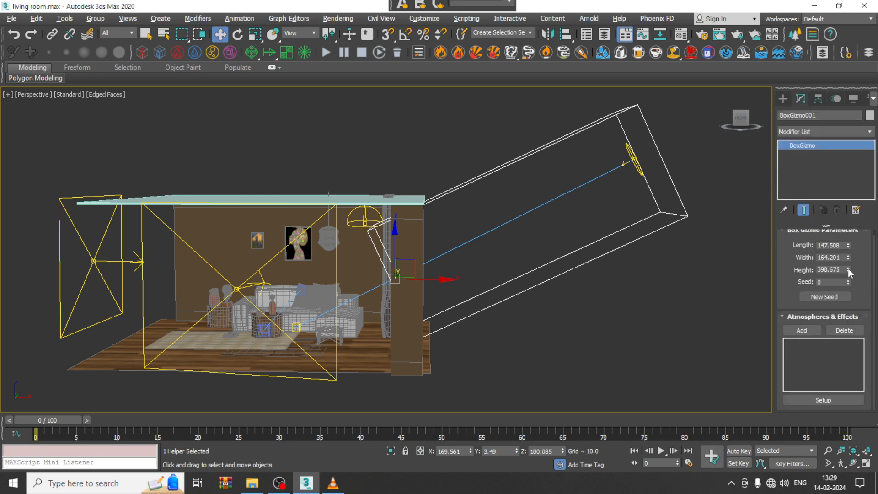
drag(849, 270, 839, 258)
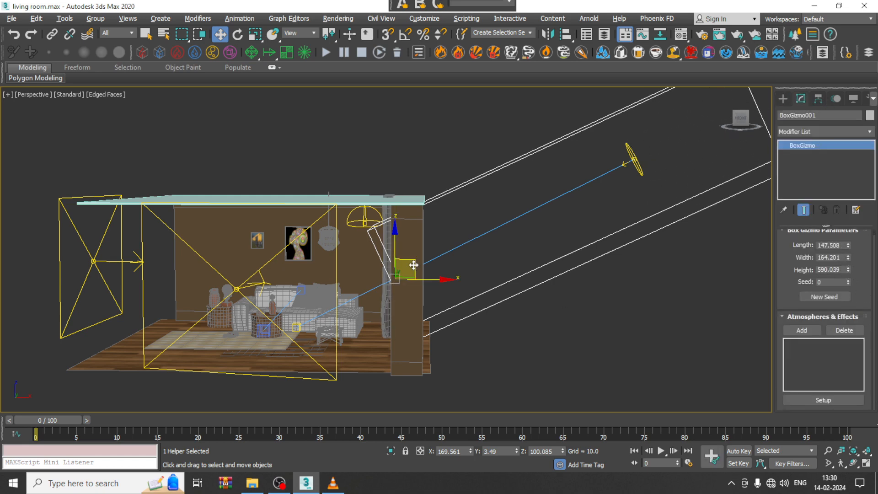
drag(414, 264, 369, 324)
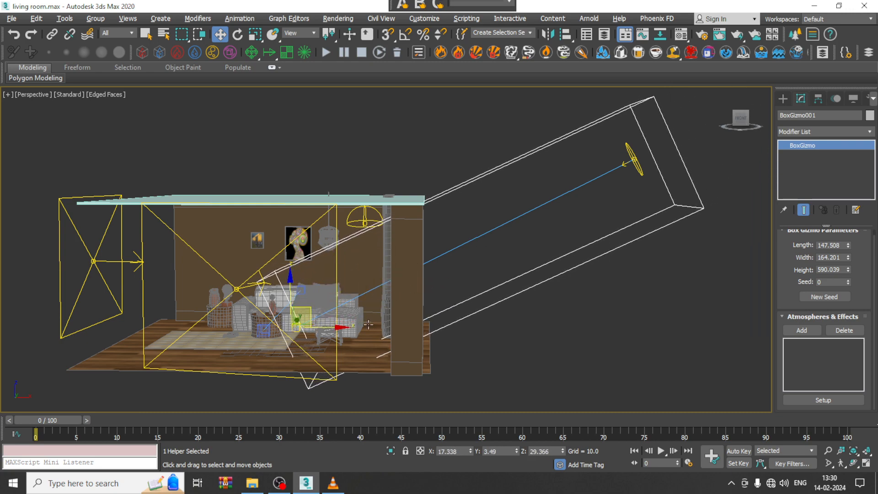
alt+middle_drag(368, 324, 475, 316)
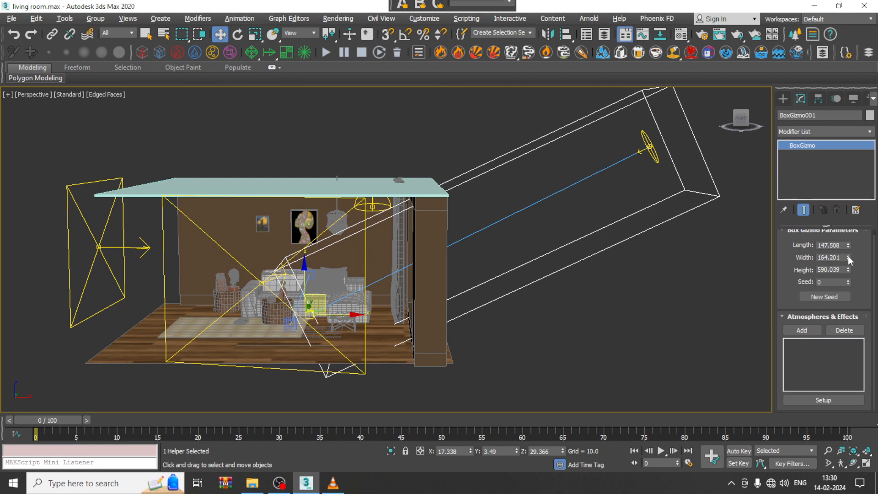
Step: Increase the gizmo's length to about 306.8 and shift it to about X -14.5, Z 19.5
drag(848, 257, 847, 224)
key(ctrl+z)
alt+middle_drag(549, 333, 531, 309)
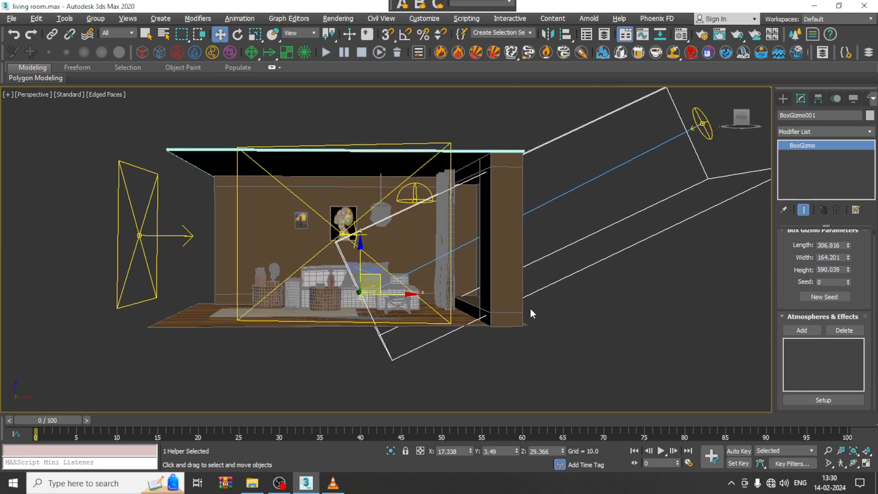
alt+middle_drag(380, 278, 437, 284)
scroll(437, 284, up, 4)
scroll(438, 284, down, 5)
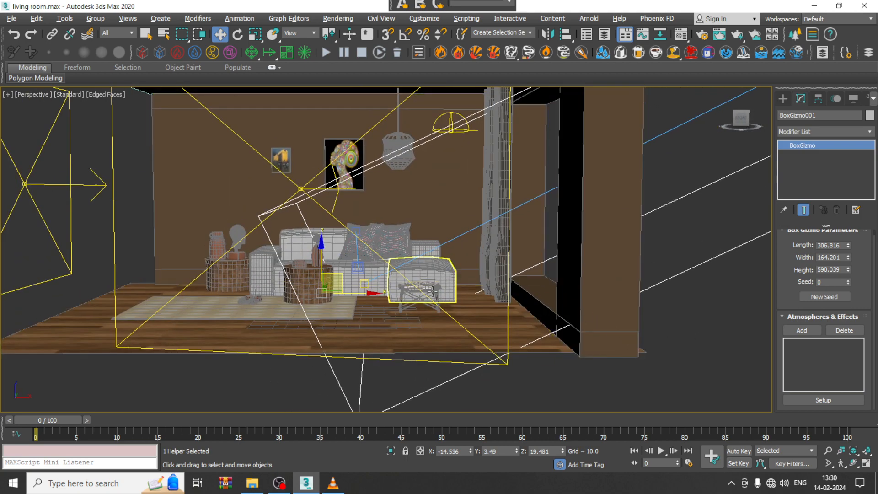
Step: Add a new VRayEnvironmentFog atmosphere to the box gizmo and open its setup at the fog nodes
key(alt+w)
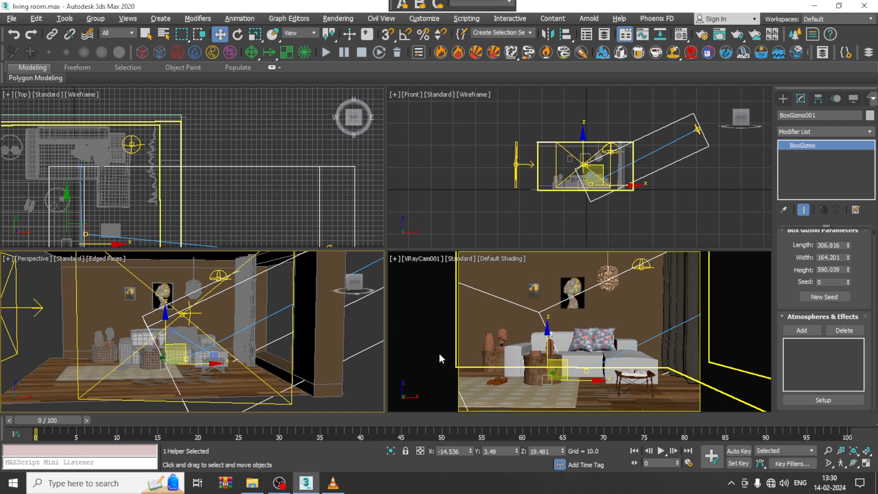
click(812, 332)
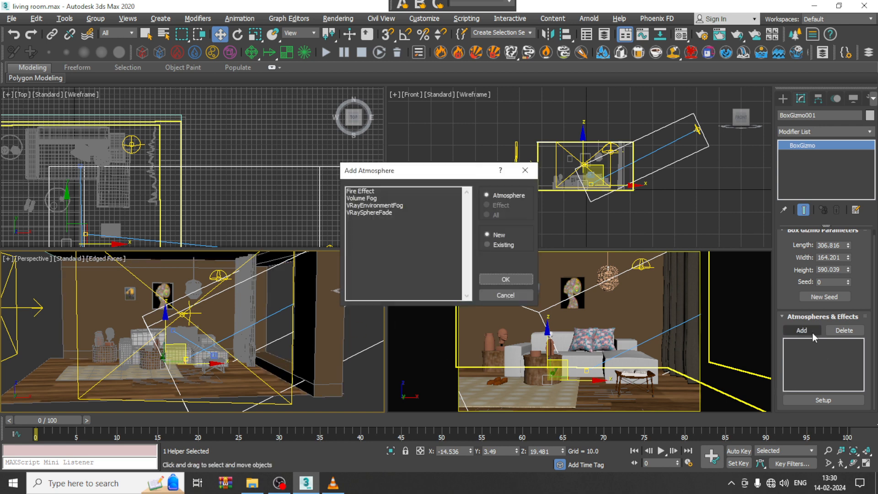
click(382, 205)
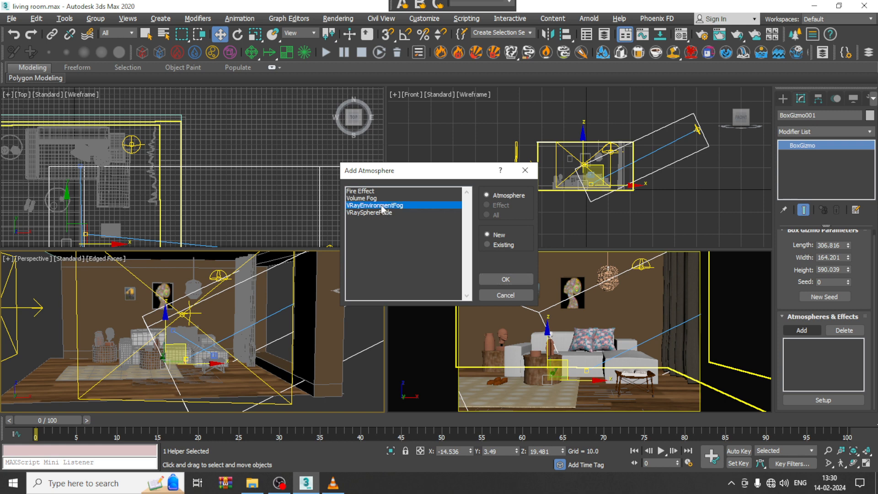
click(506, 280)
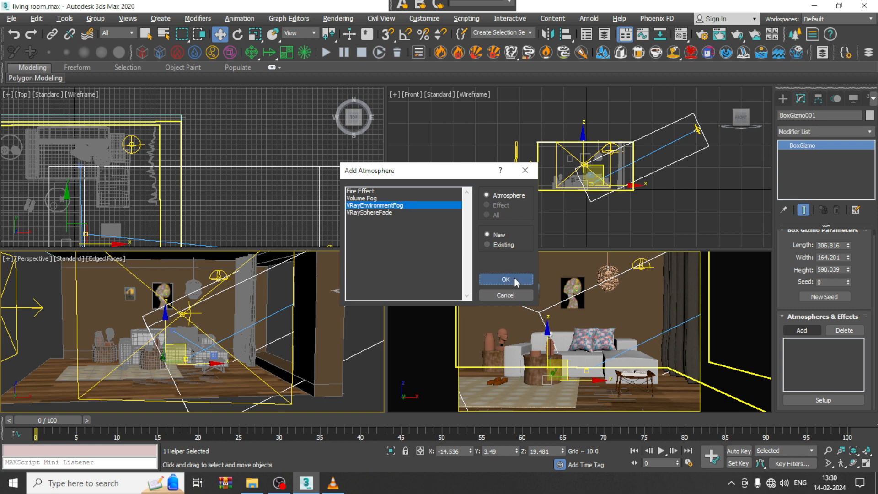
click(835, 397)
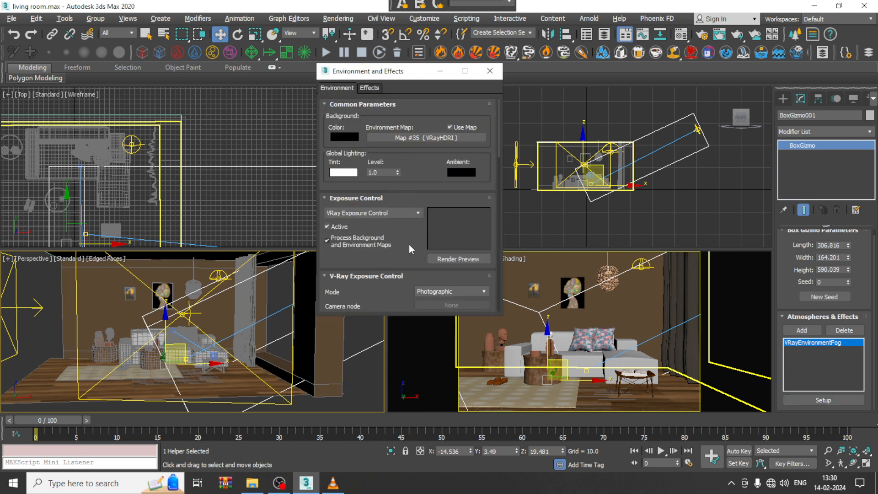
drag(411, 242, 403, 4)
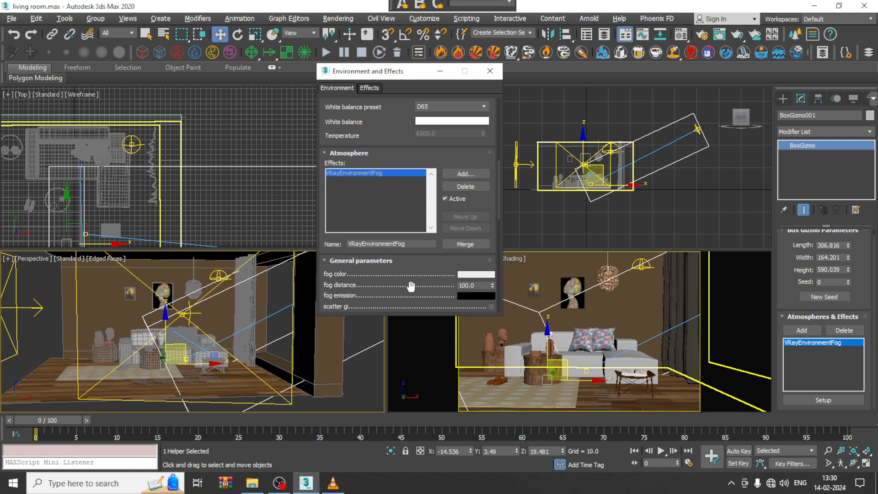
drag(411, 286, 417, 106)
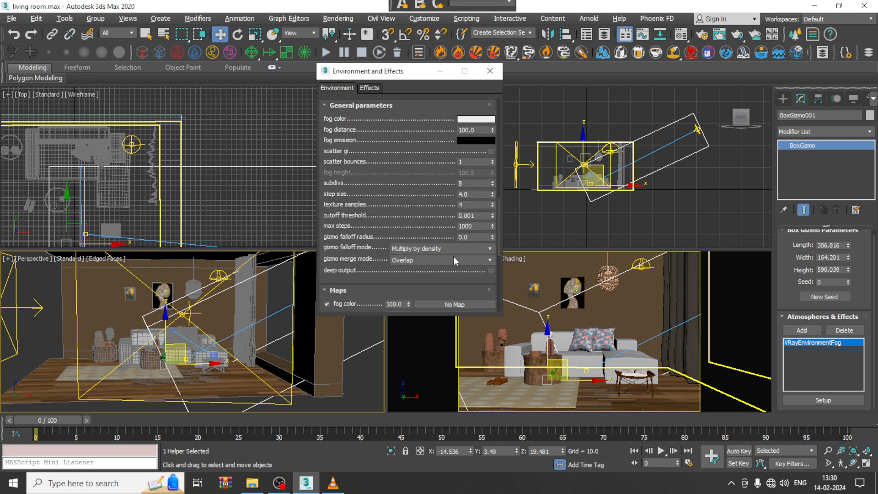
scroll(402, 291, down, 5)
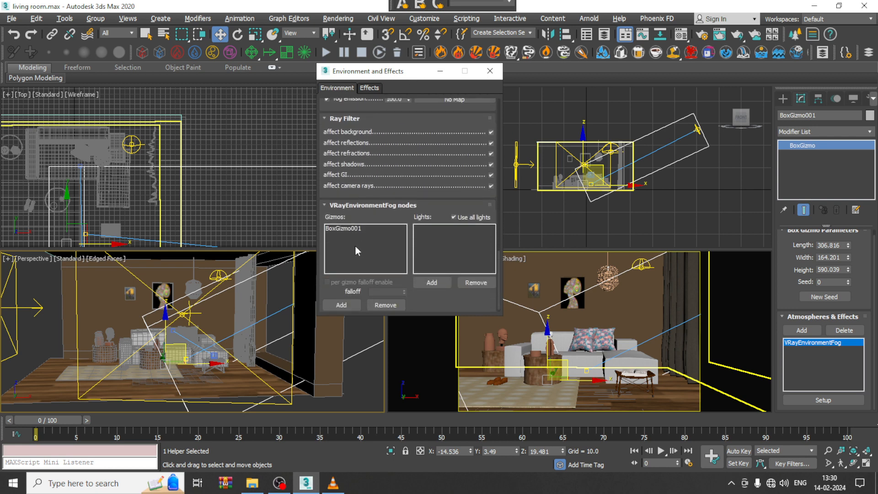
Step: Remove the box gizmo from the fog's gizmo list and adjust the fog height
click(346, 228)
click(385, 305)
drag(376, 123, 396, 307)
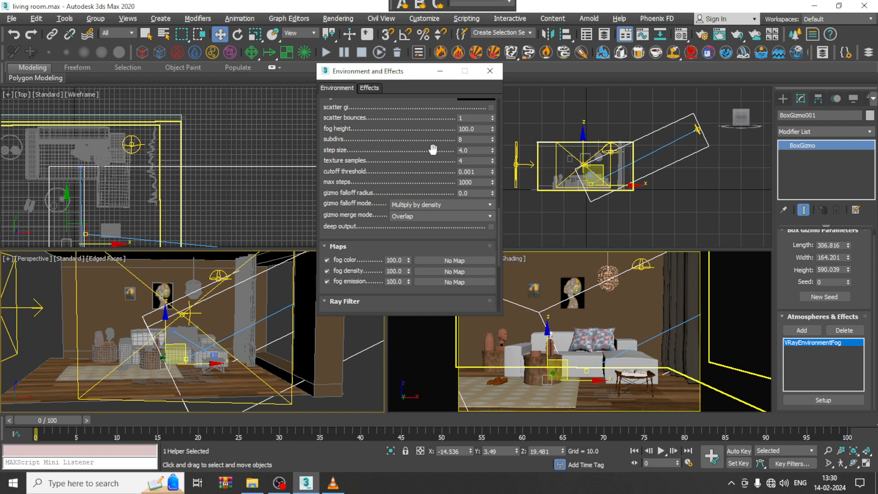
drag(433, 150, 433, 223)
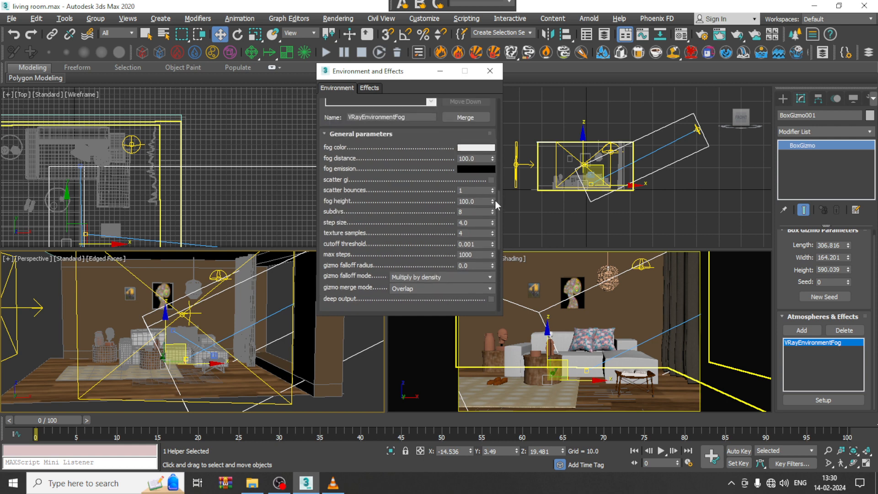
drag(493, 200, 492, 158)
scroll(354, 247, down, 10)
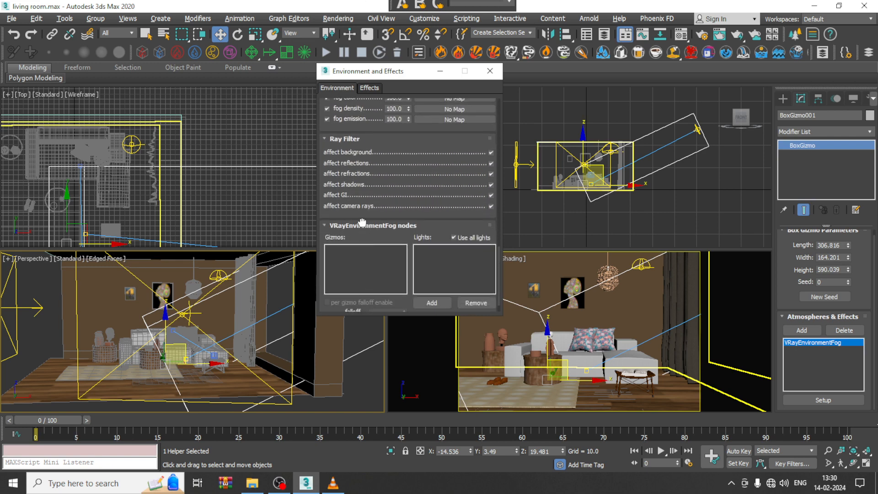
scroll(362, 222, down, 2)
Step: Add the tilted box gizmo to the fog's gizmos and the VRay sun to its lights
click(347, 298)
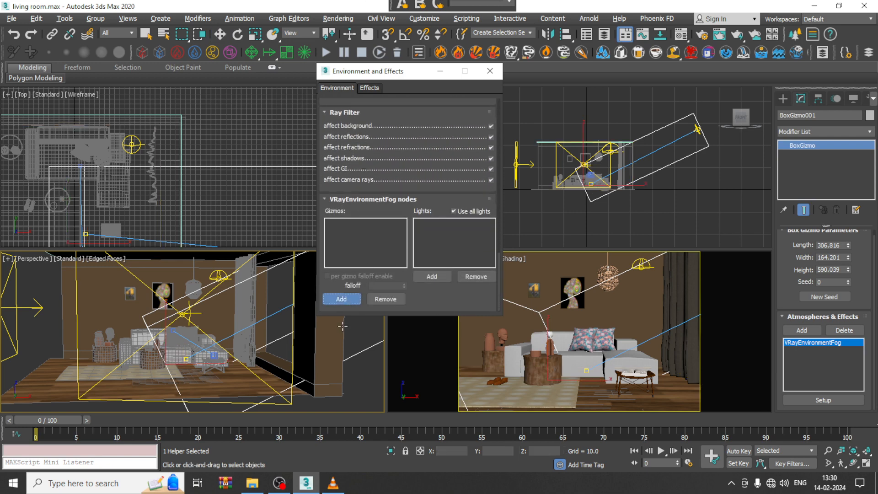
click(359, 352)
click(432, 276)
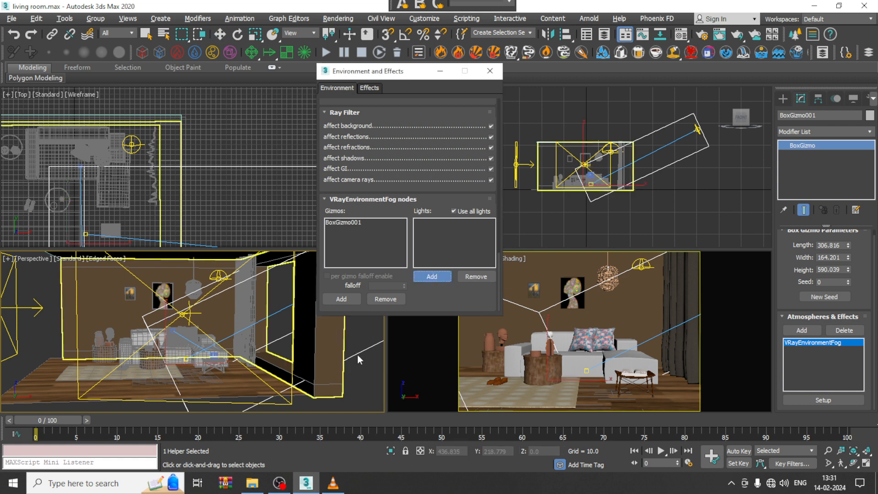
scroll(357, 354, down, 8)
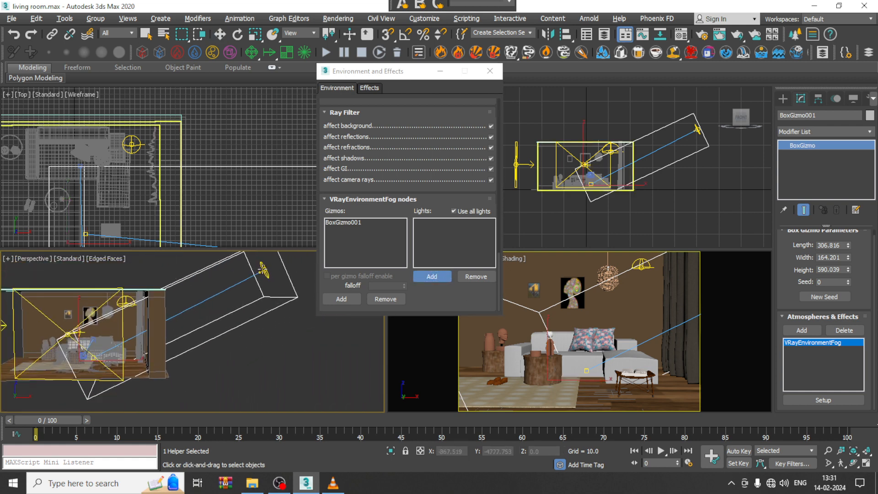
click(264, 270)
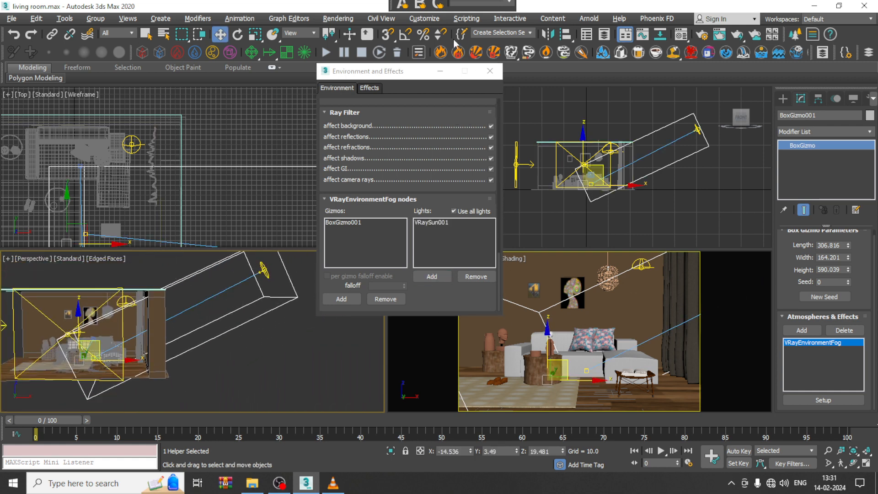
Step: Start an interactive V-Ray IPR render and point it at the VRayCam001 view
click(338, 18)
click(383, 72)
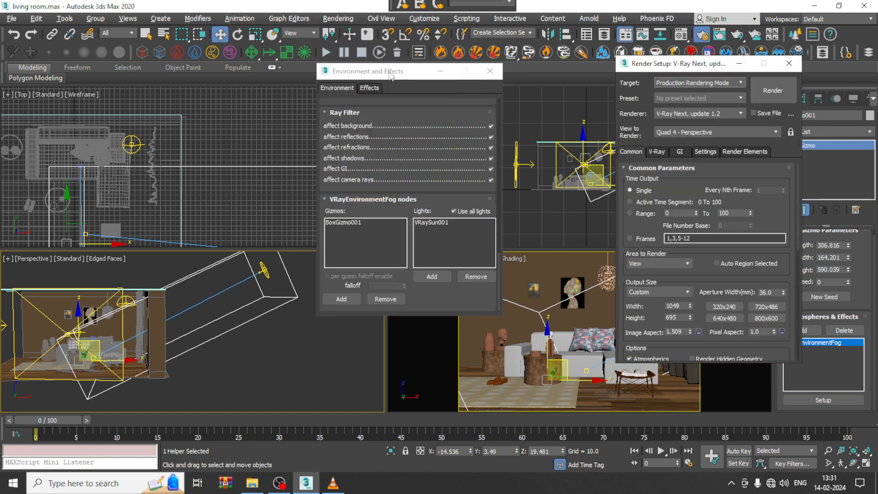
click(661, 153)
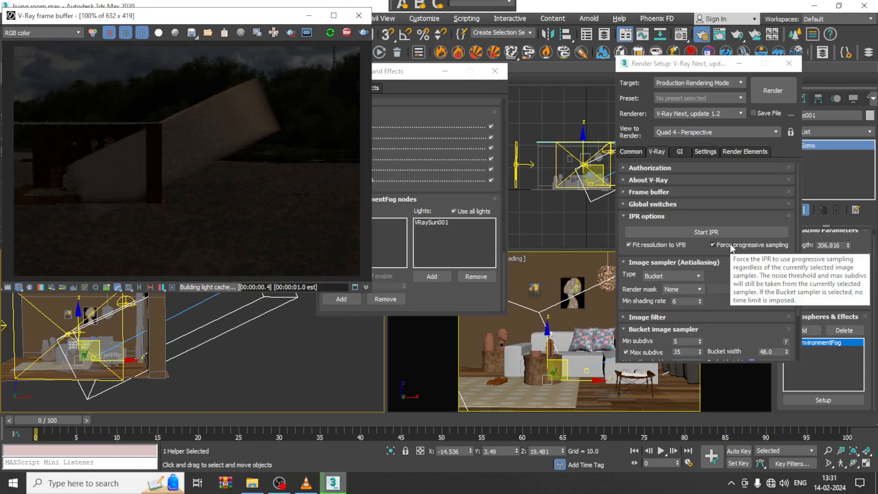
click(544, 298)
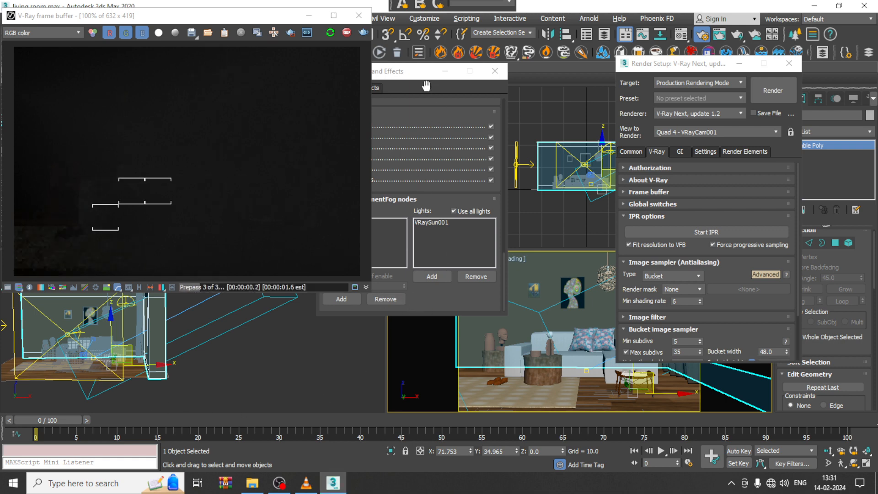
Step: Turn off the scene's VRay exposure control by choosing no exposure control in the environment settings
drag(412, 72, 514, 65)
scroll(503, 117, down, 10)
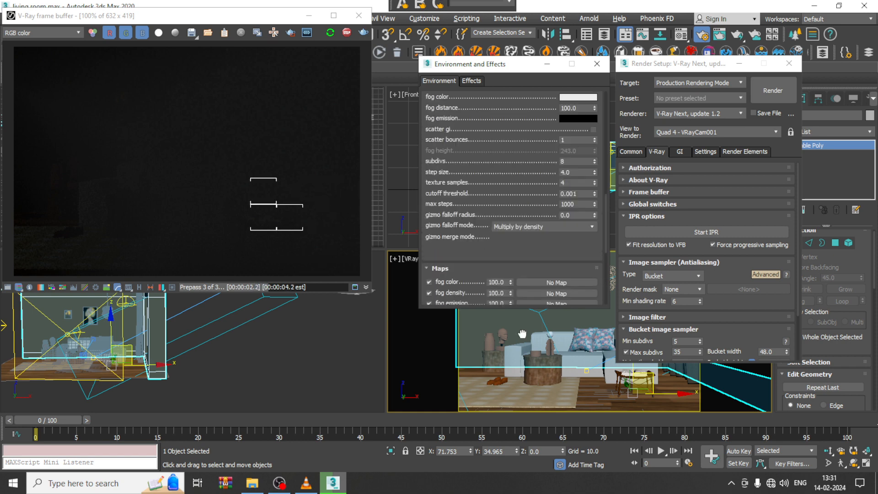
scroll(508, 228, up, 5)
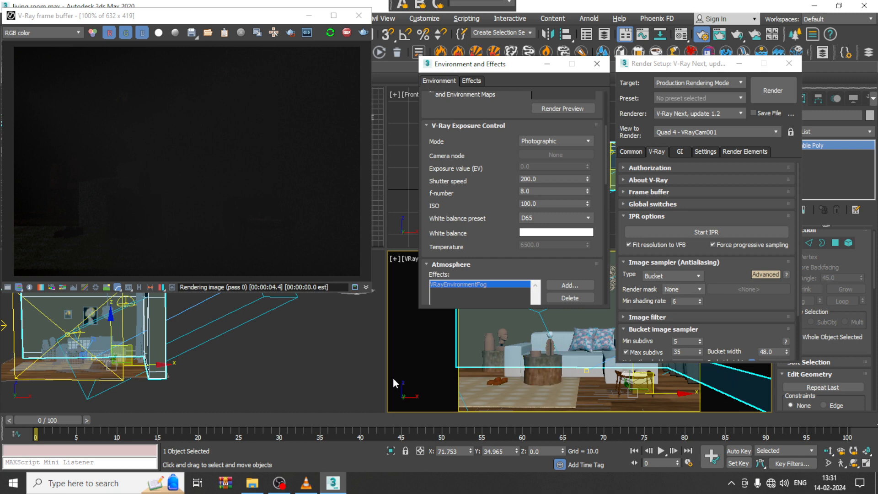
click(14, 341)
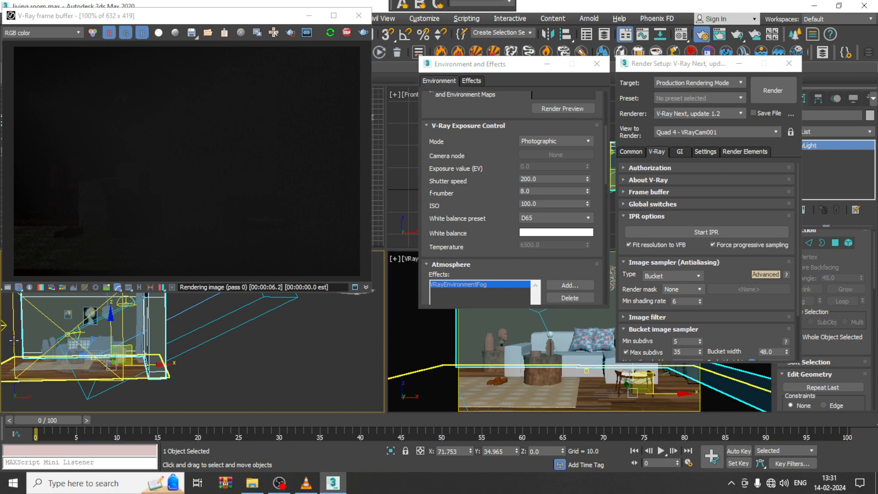
alt+middle_drag(169, 352, 192, 378)
drag(187, 351, 277, 377)
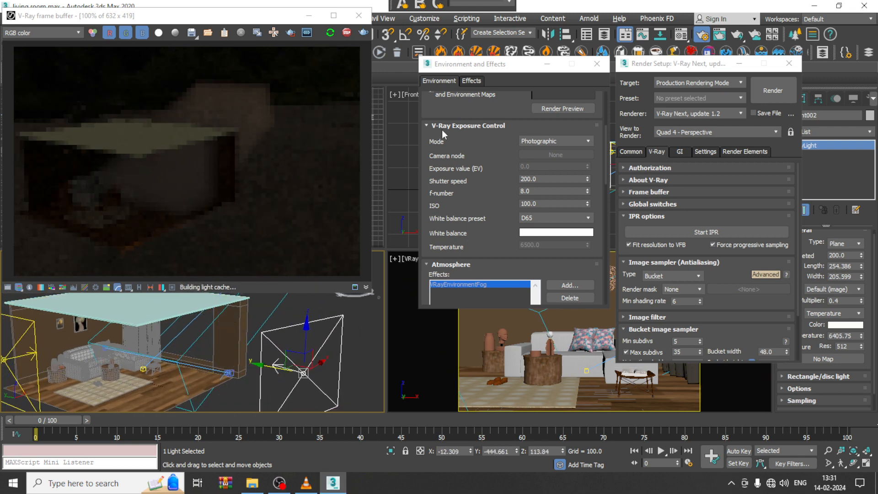
scroll(488, 181, up, 5)
click(483, 156)
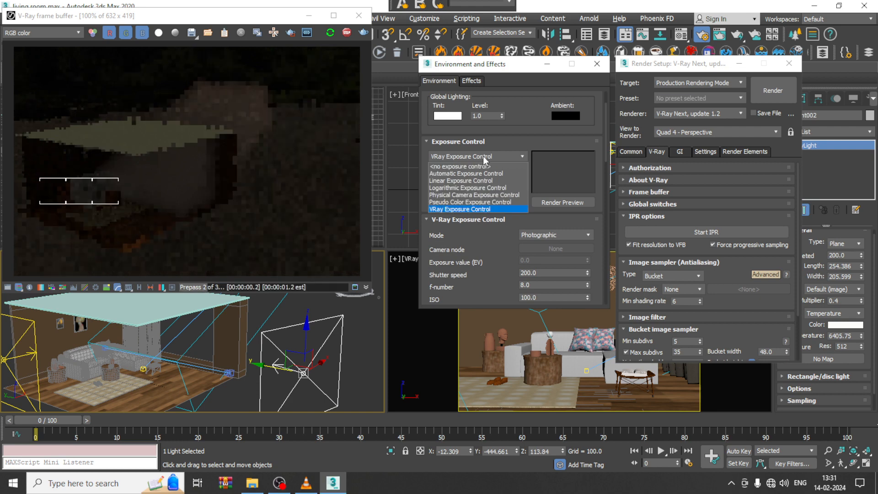
click(480, 163)
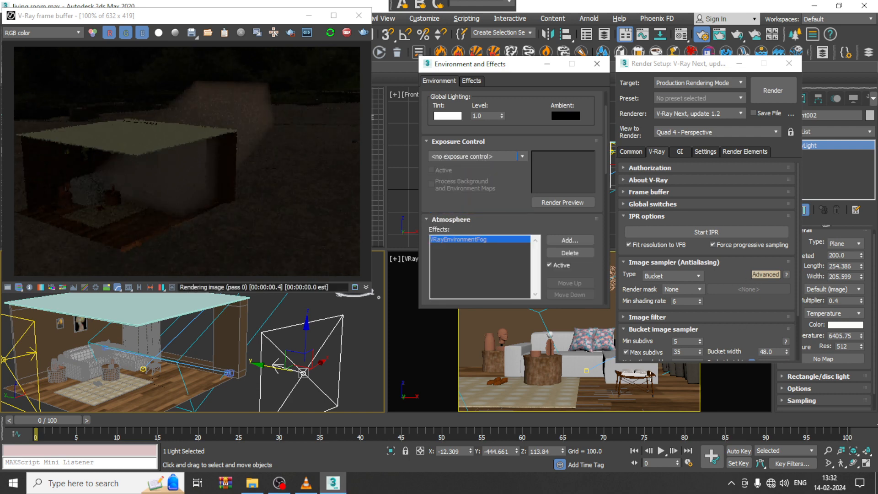
Step: Minimise the environment and render setup windows, select the VRayCam001 camera, and show its view in the viewport
click(578, 362)
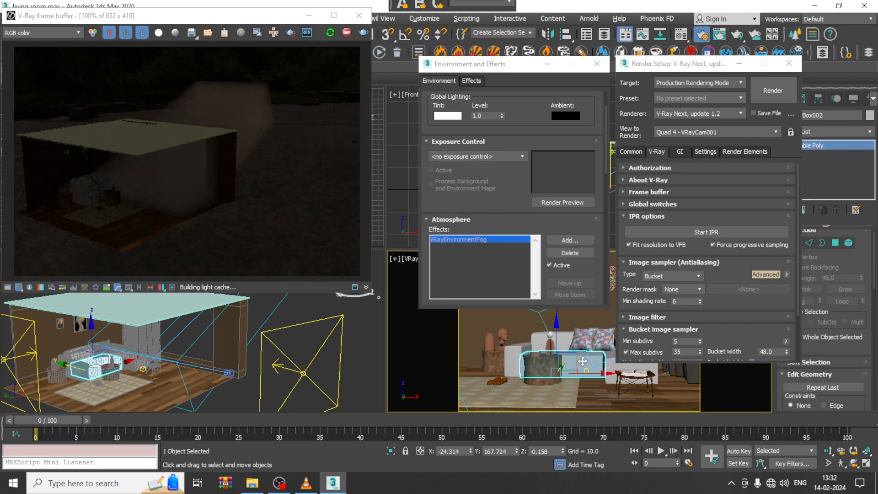
click(547, 64)
click(738, 64)
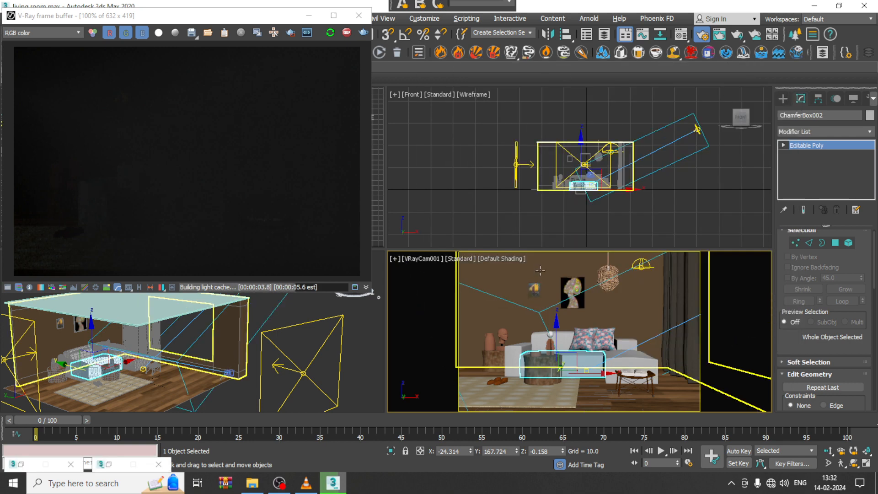
click(537, 307)
scroll(537, 307, down, 10)
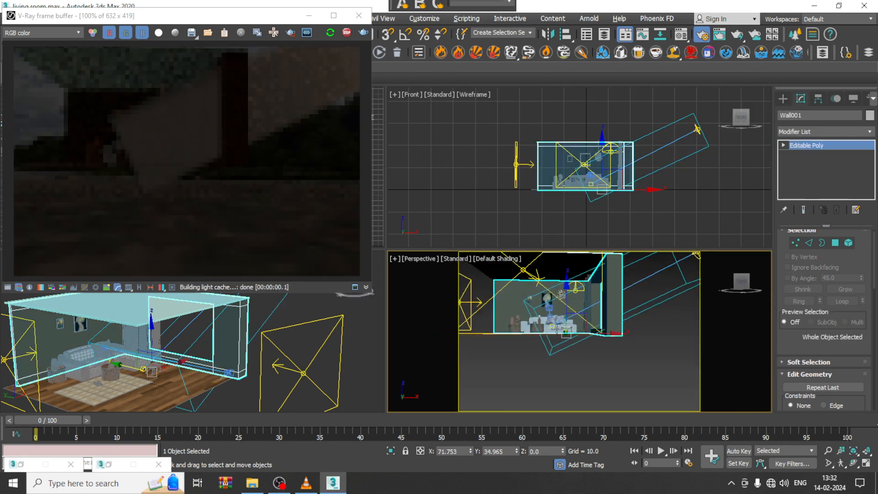
alt+middle_drag(537, 307, 559, 338)
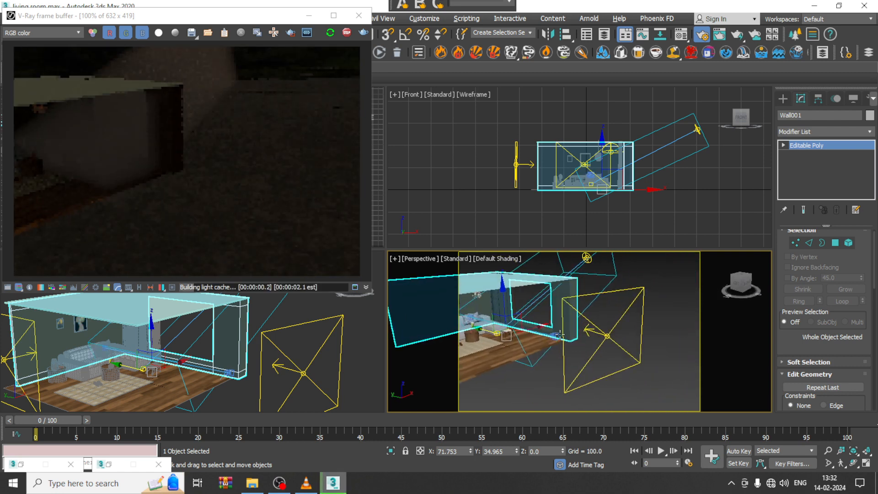
click(555, 336)
key(c)
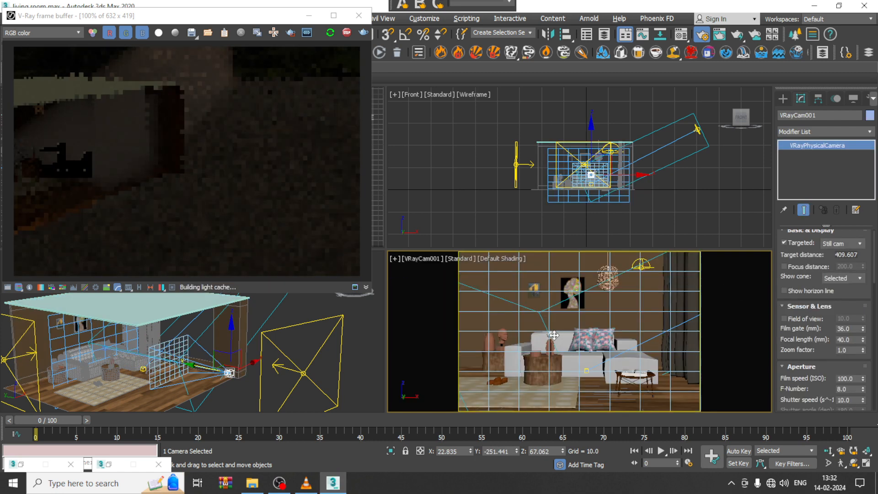
Step: Try a film speed (ISO) of 5 on the camera and settle on 20
click(854, 378)
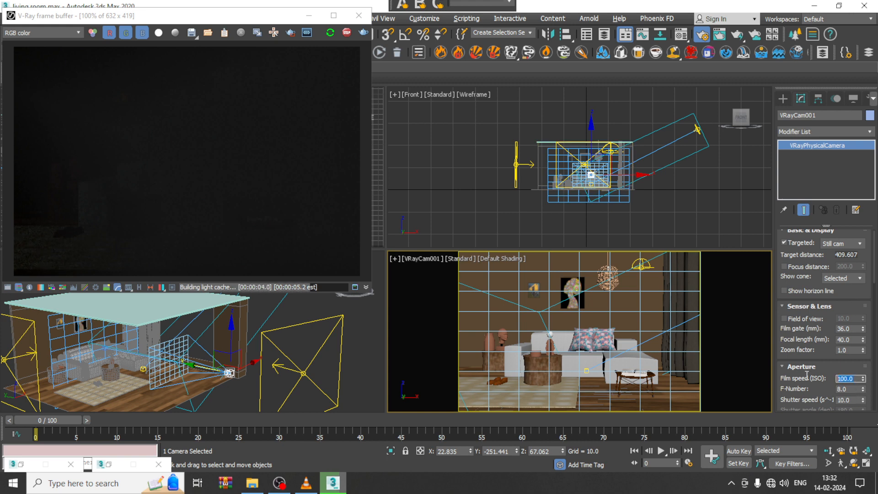
text(5)
key(Return)
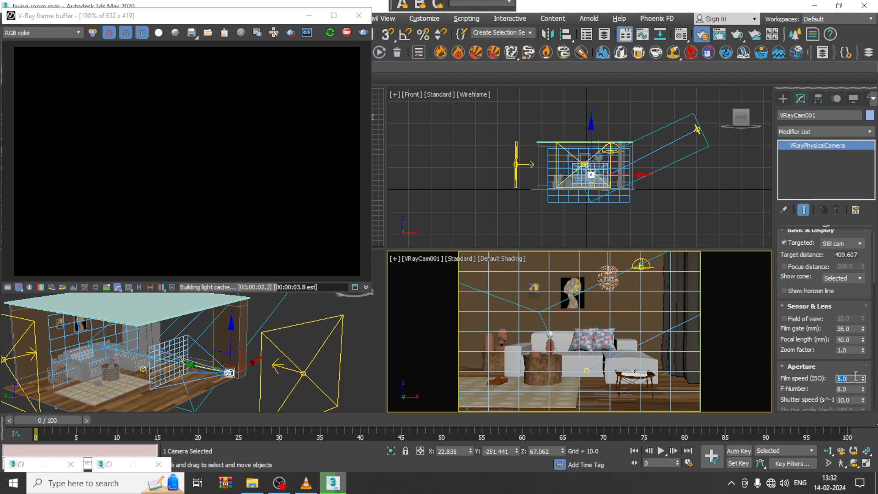
text(20)
key(Return)
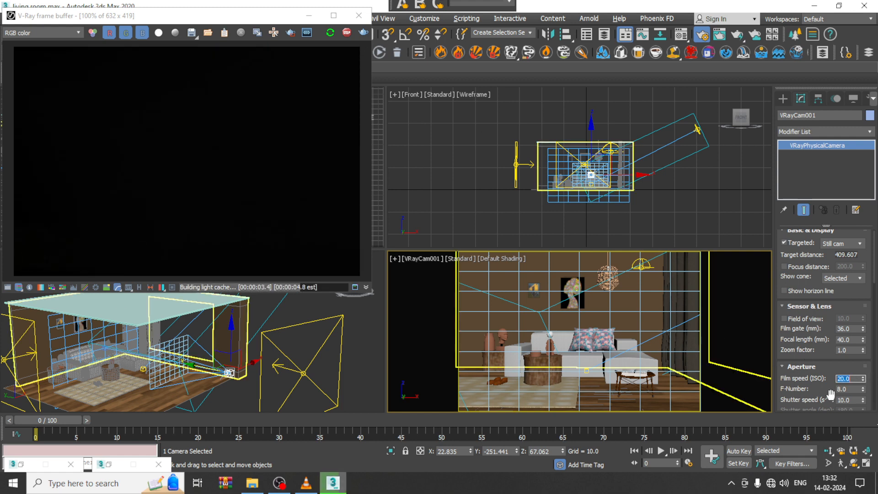
Step: Set the camera's shutter speed to 50
double_click(854, 399)
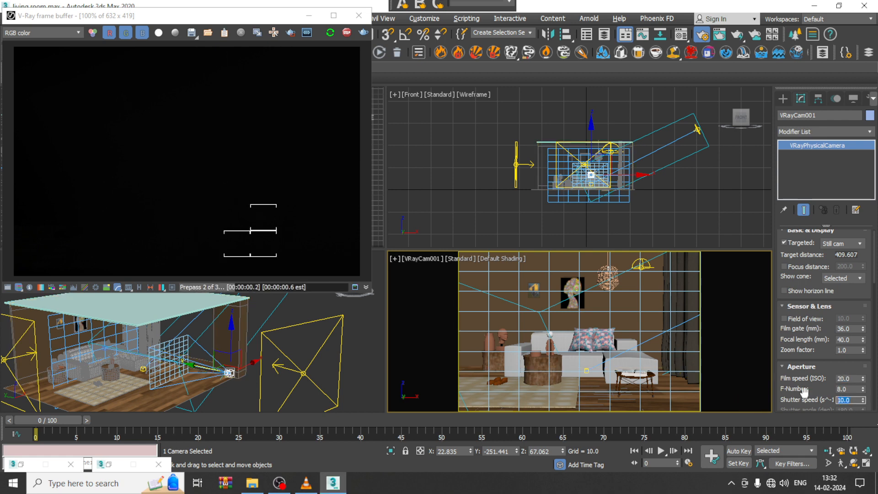
text(50)
key(Return)
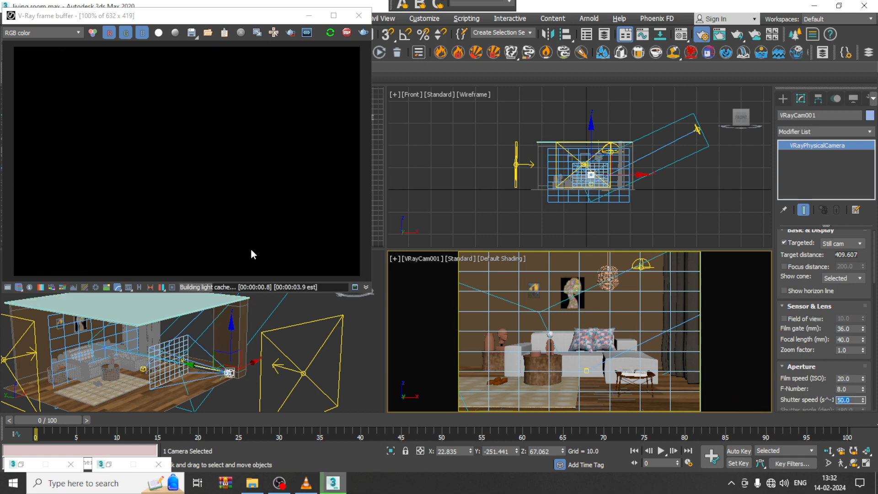
Step: Close the interactive render, start a production render of the camera view, and cancel it
click(359, 15)
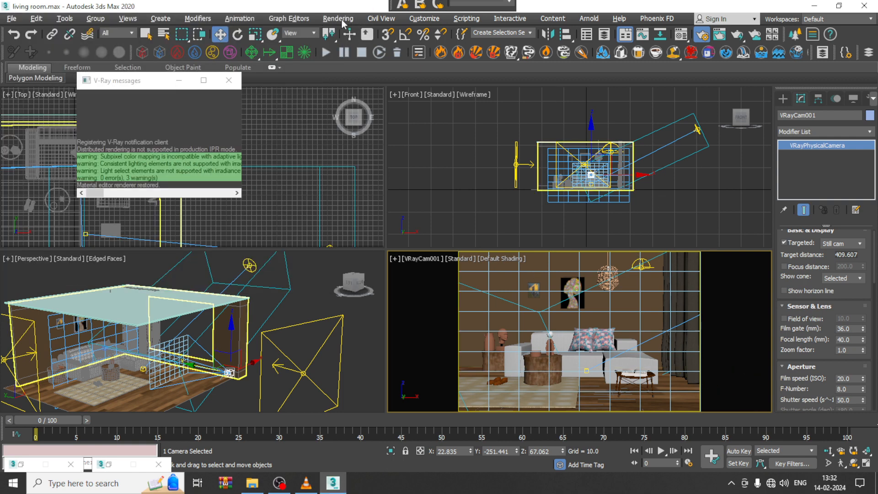
click(338, 19)
click(368, 38)
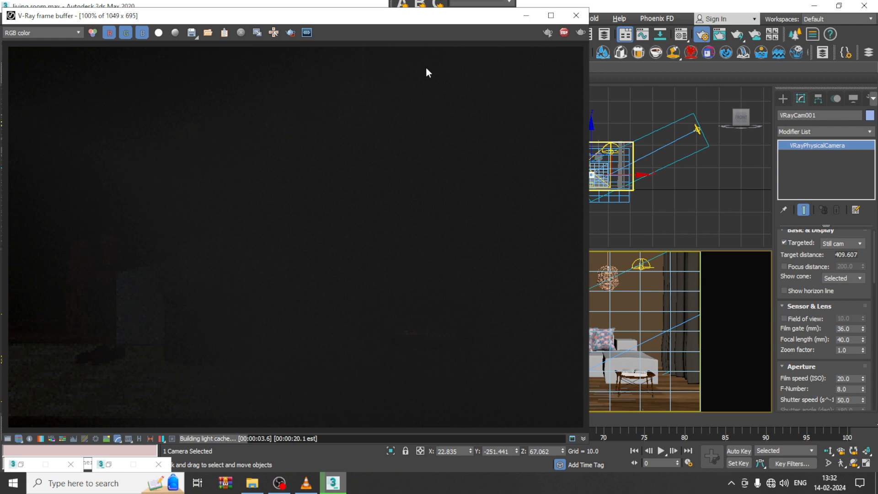
drag(436, 22, 401, 336)
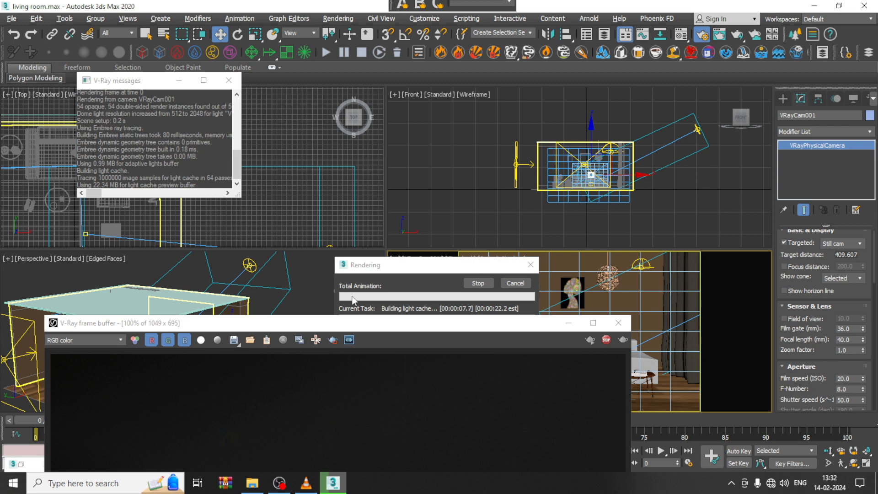
click(515, 284)
click(634, 191)
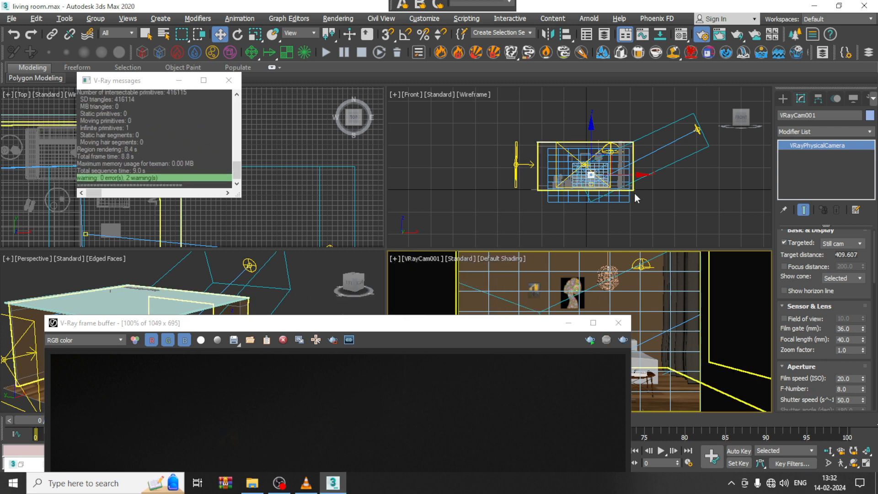
Step: Set the fog distance of the VRayEnvironmentFog to 2900 and render the camera view again
click(340, 18)
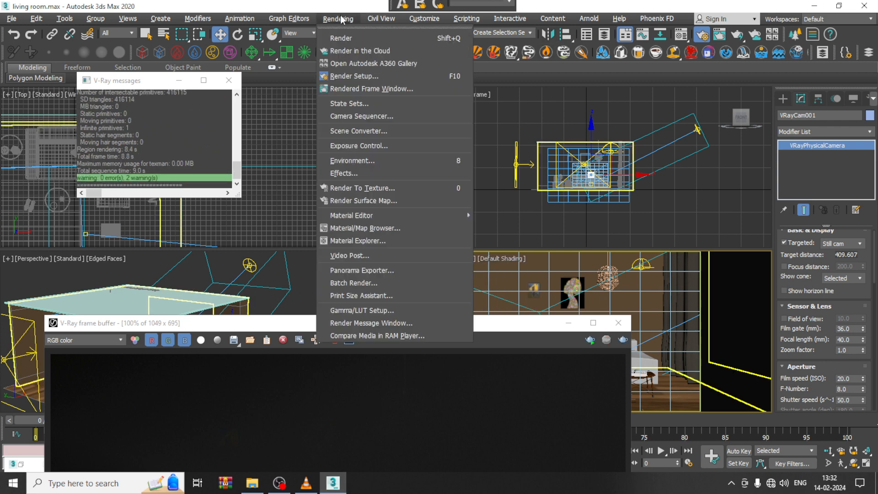
click(370, 157)
drag(371, 328, 240, 40)
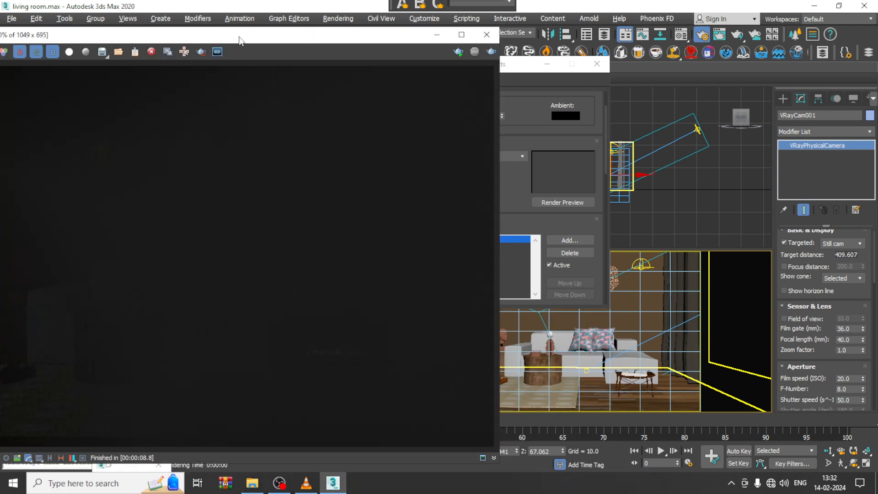
drag(510, 69, 576, 75)
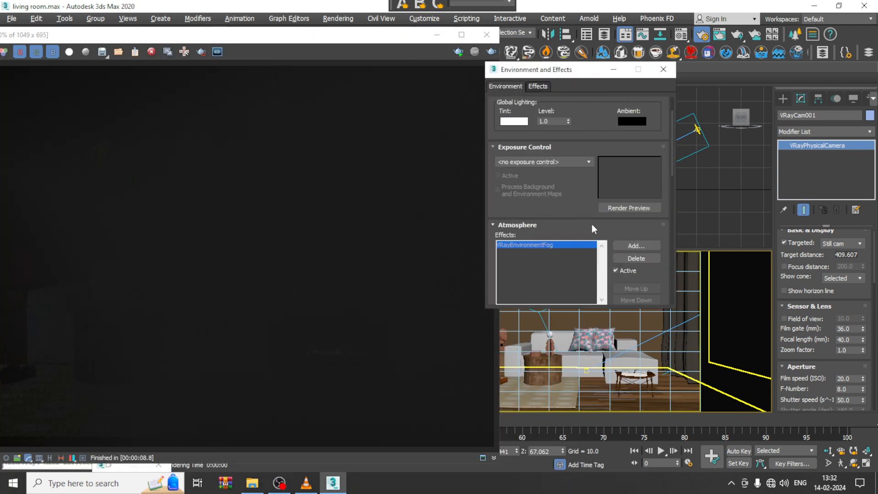
scroll(592, 224, down, 4)
drag(663, 192, 284, 88)
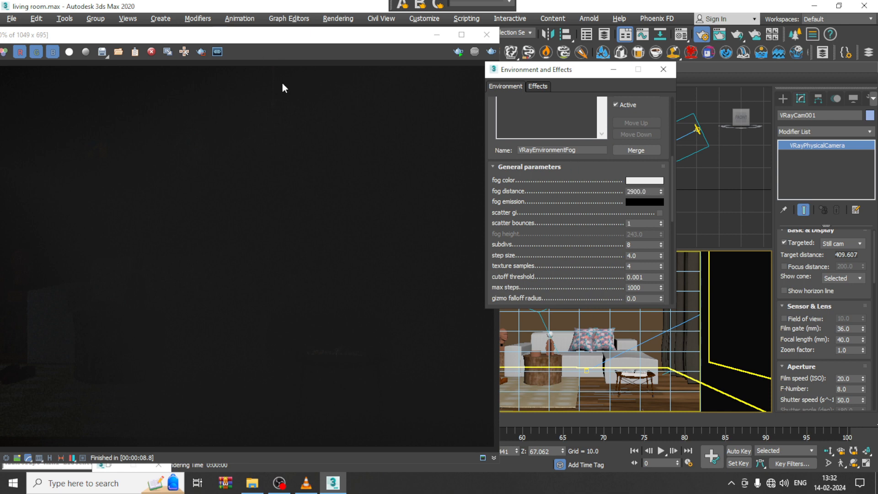
click(491, 51)
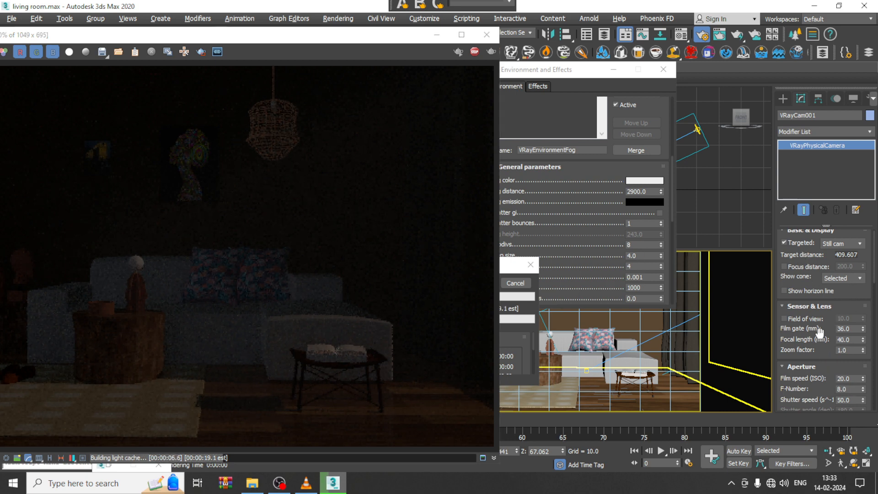
Step: Set the camera's shutter speed to 10 and render the camera view again
click(855, 401)
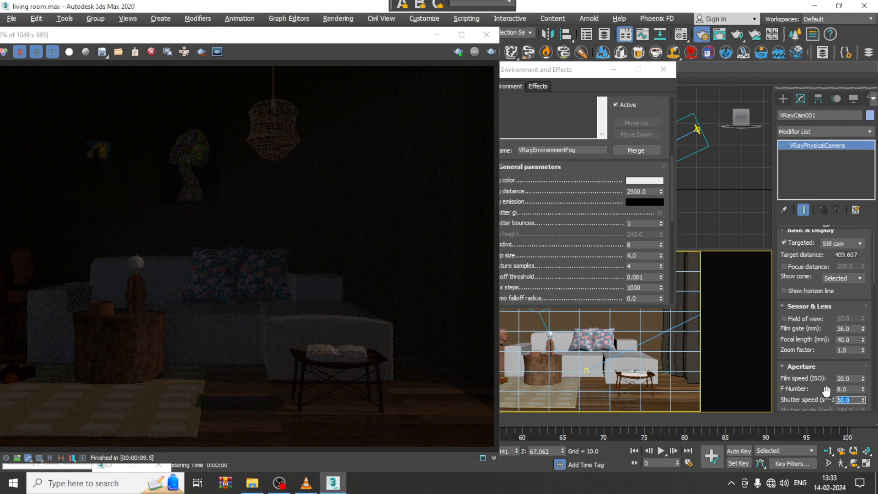
text(10)
key(Return)
click(491, 52)
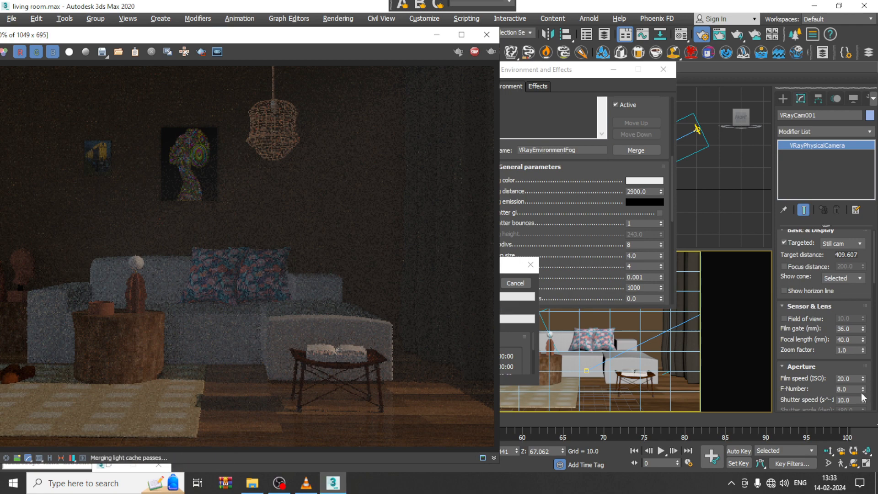
Step: Try a shutter speed of 5 on the camera with another test render
double_click(841, 399)
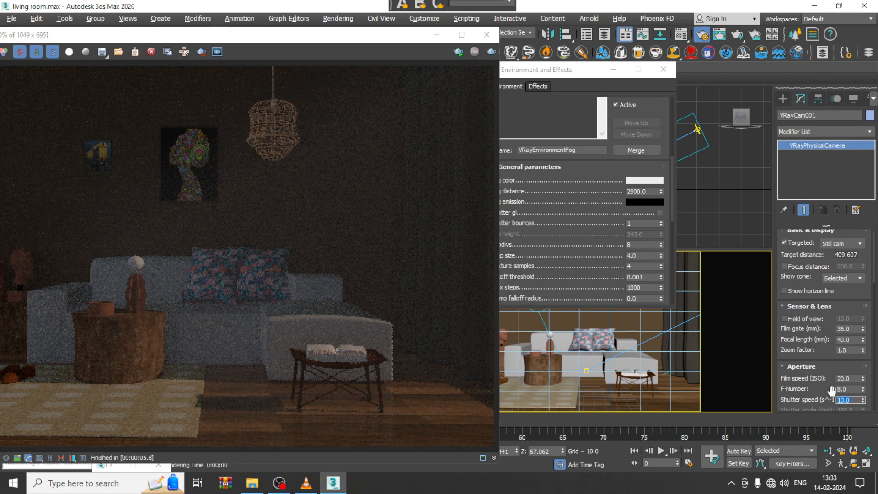
text(5)
key(Return)
click(491, 51)
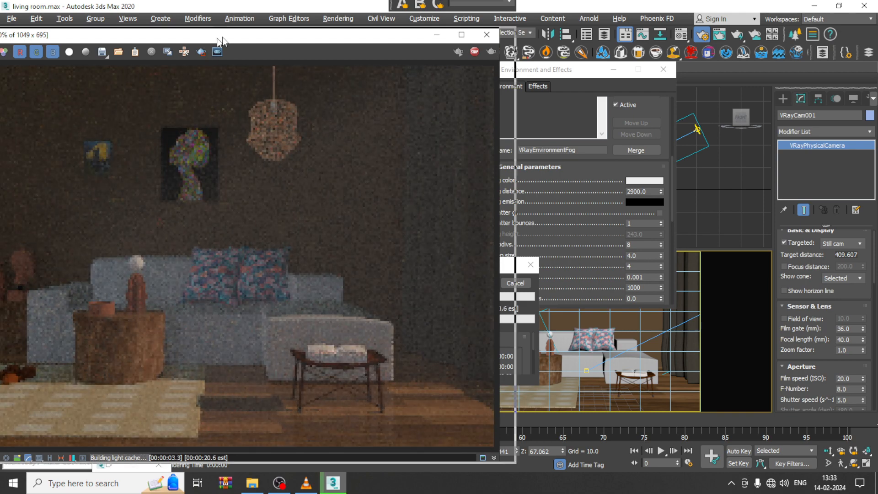
Step: Reposition the frame buffer to show the whole render and set the camera's shutter speed to 8
drag(221, 36, 328, 29)
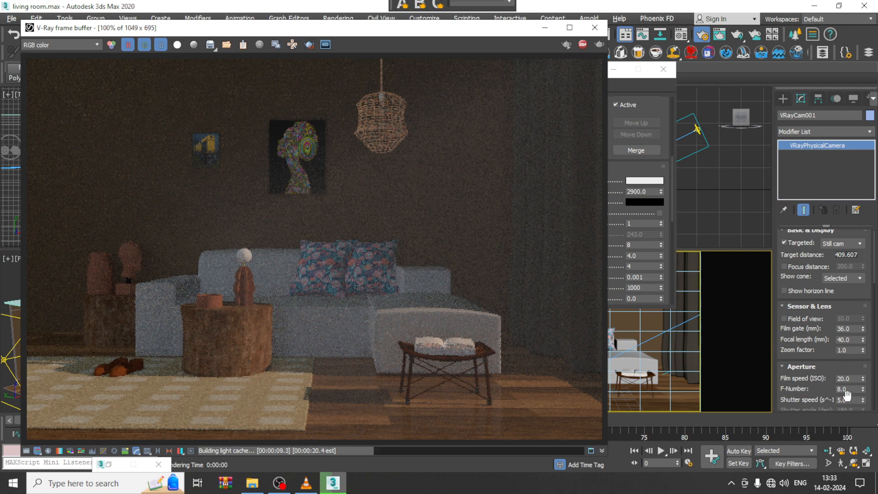
drag(851, 400, 826, 399)
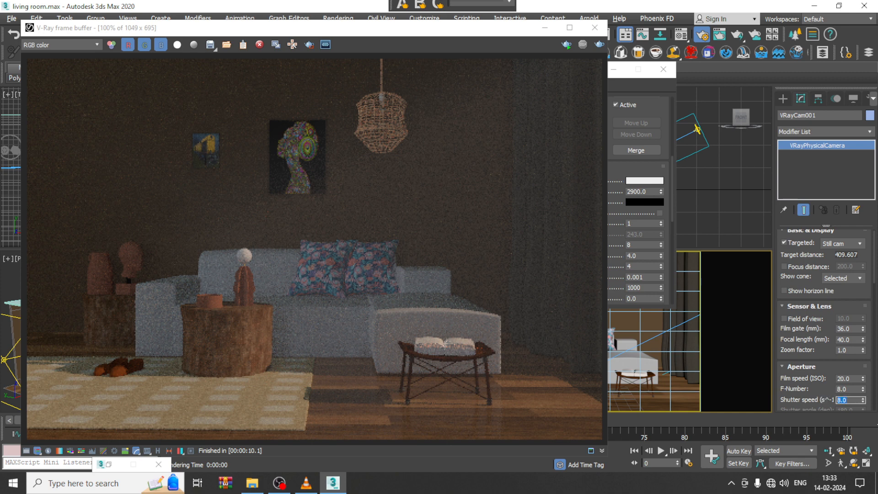
drag(428, 44, 398, 41)
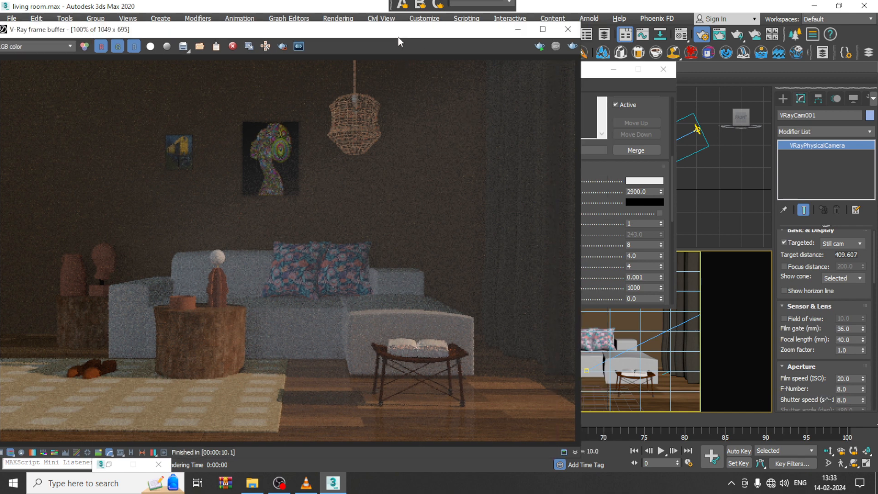
Step: Switch the environment's exposure control to VRay Exposure Control and render the camera view to test it
click(517, 30)
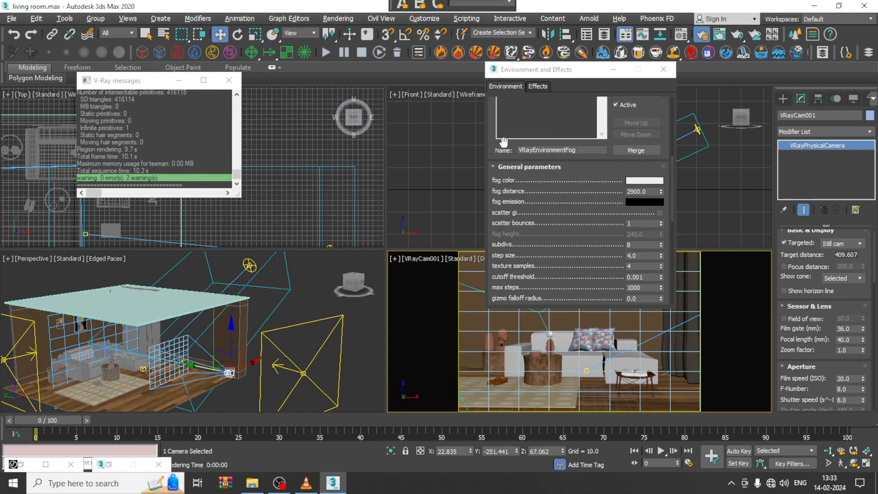
scroll(540, 165, up, 5)
scroll(542, 161, up, 3)
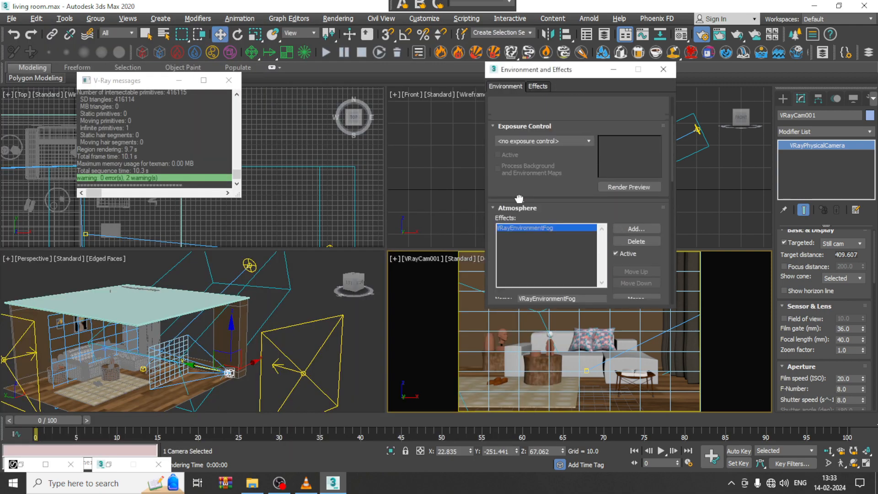
click(527, 148)
click(538, 205)
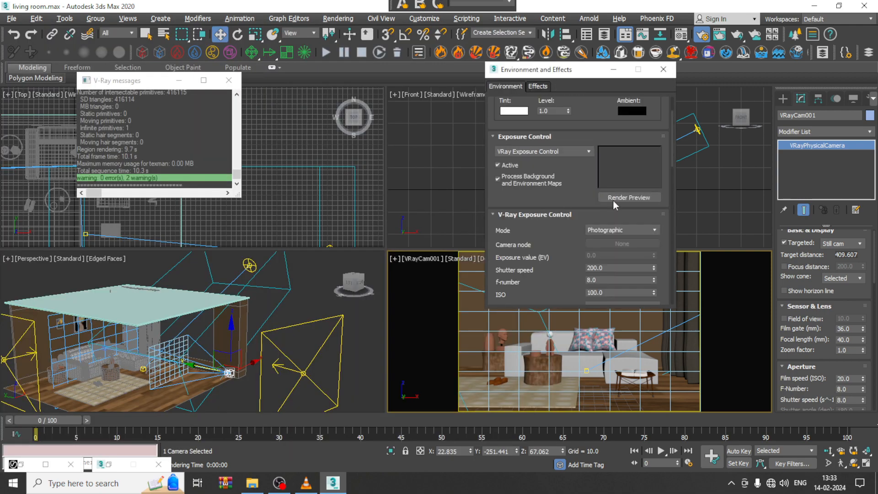
scroll(580, 234, down, 4)
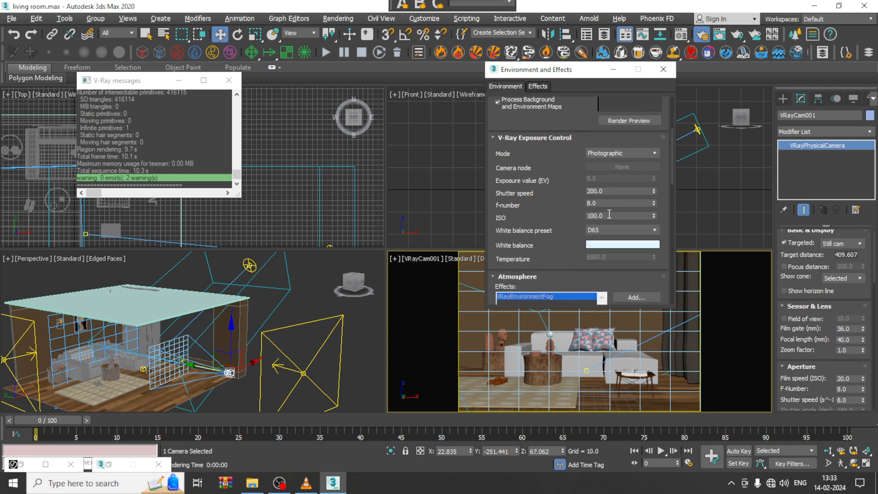
click(338, 18)
click(358, 38)
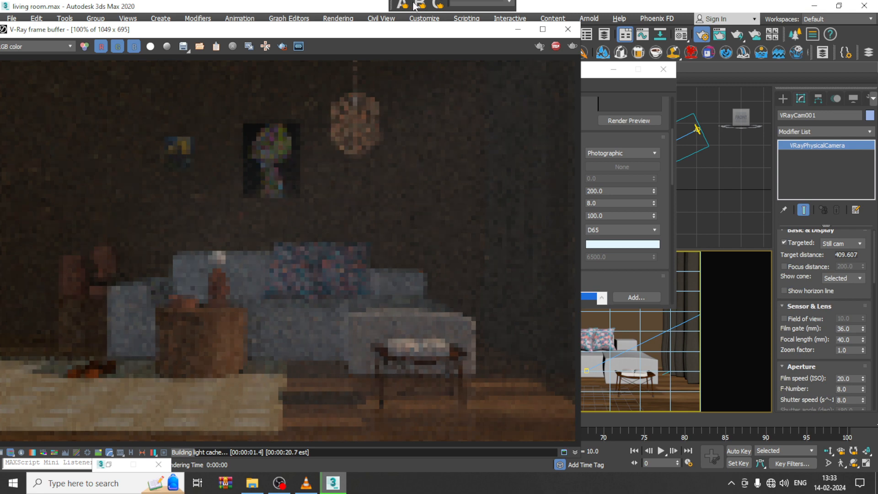
drag(433, 33, 368, 25)
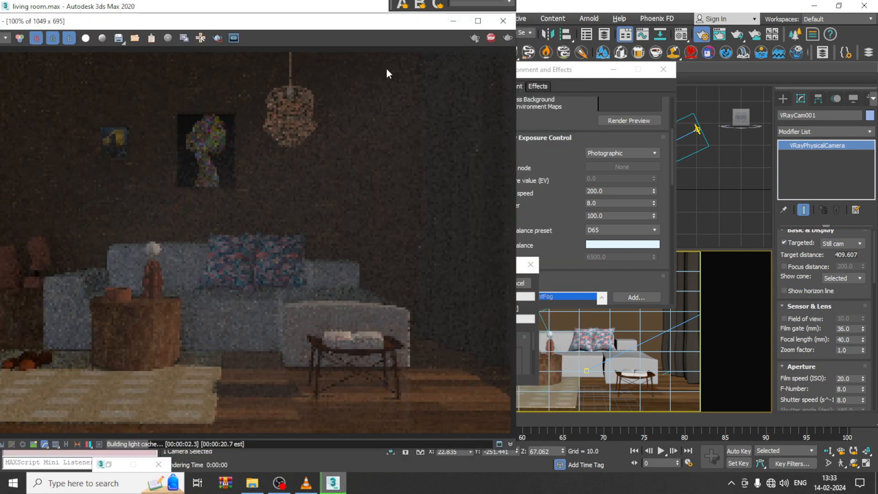
Step: Change the exposure's white balance preset to D55 and render the camera view again
click(619, 236)
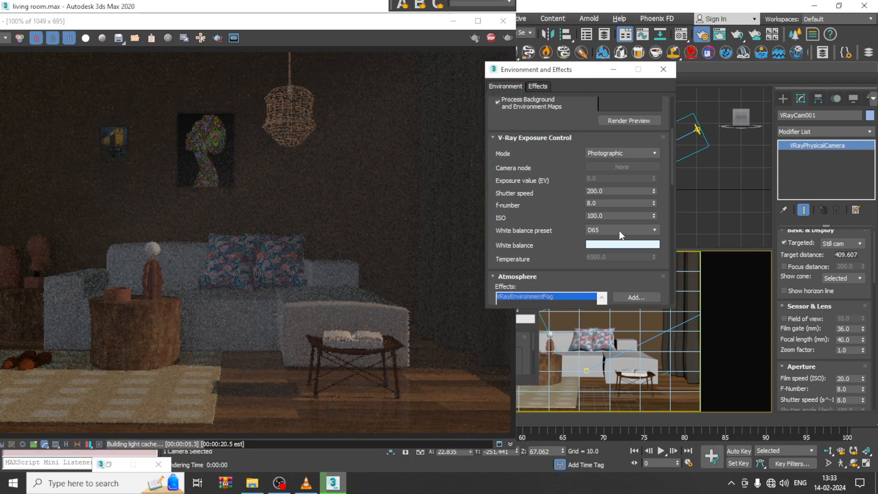
click(620, 231)
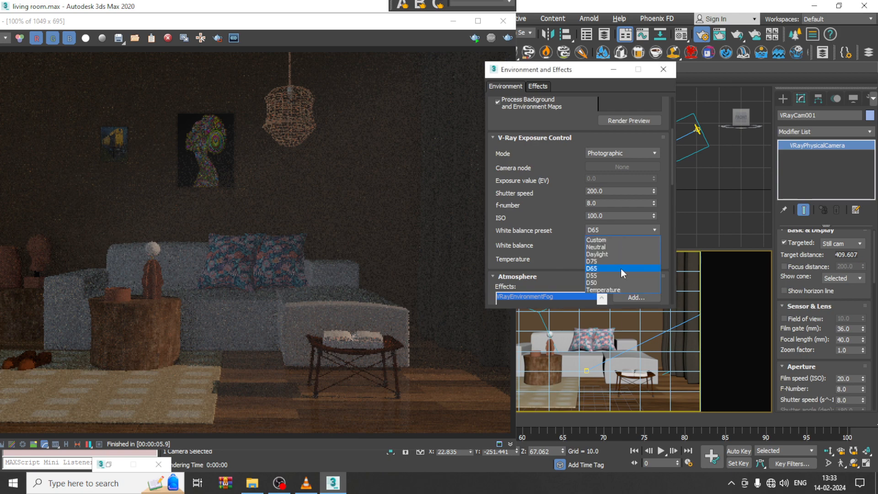
click(619, 276)
click(508, 38)
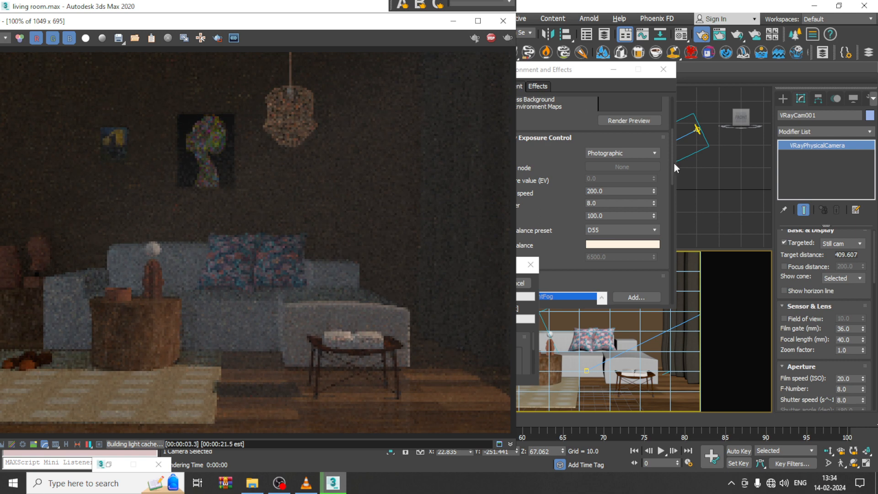
Step: Select the VRaySun, try an intensity multiplier of 1.0 and render the camera view
click(452, 21)
middle_drag(288, 297, 291, 311)
click(269, 294)
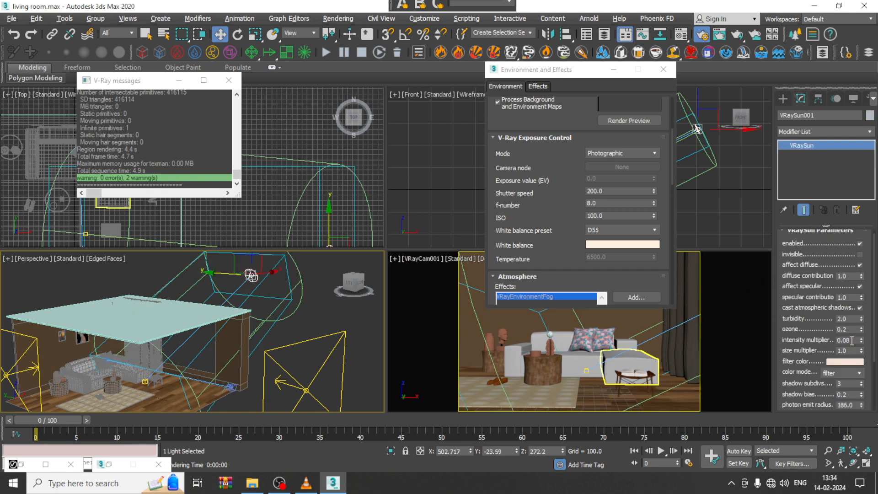
double_click(852, 341)
text(1.0)
key(Return)
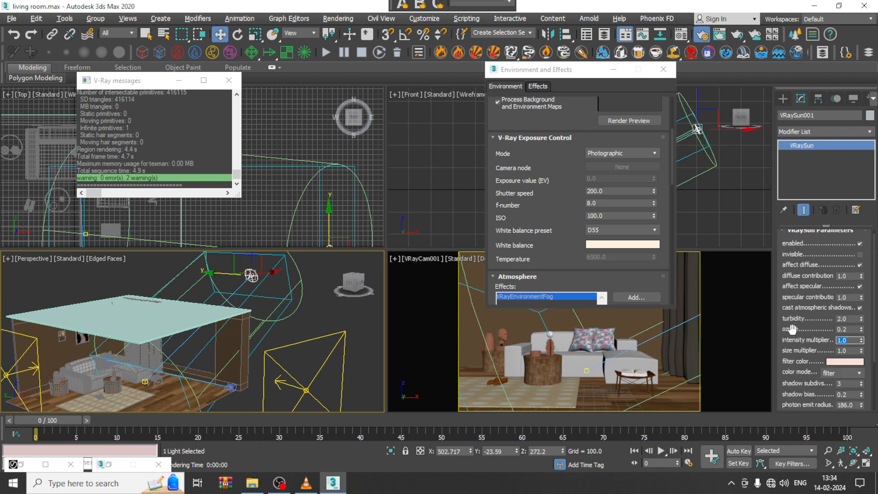
click(346, 19)
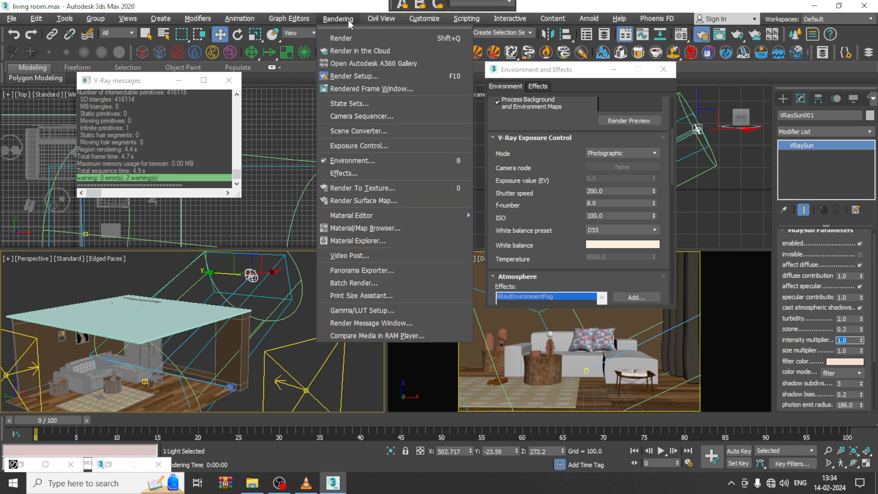
click(356, 34)
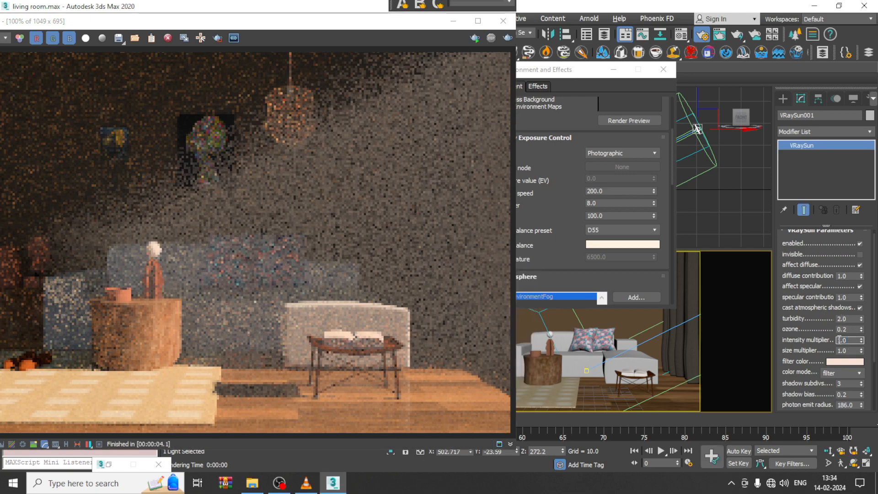
Step: Lower the sun's intensity multiplier to 0.3, render again and view the whole result before closing the frame buffer
text(0.3)
click(508, 38)
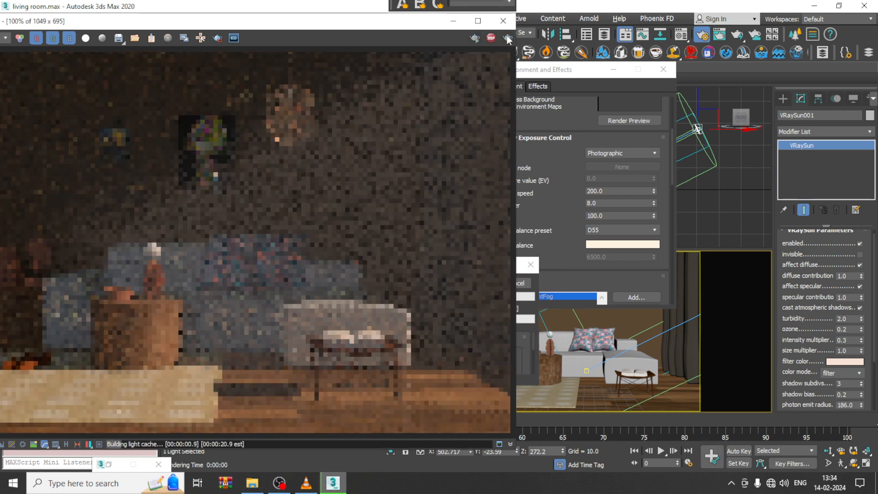
scroll(297, 300, down, 1)
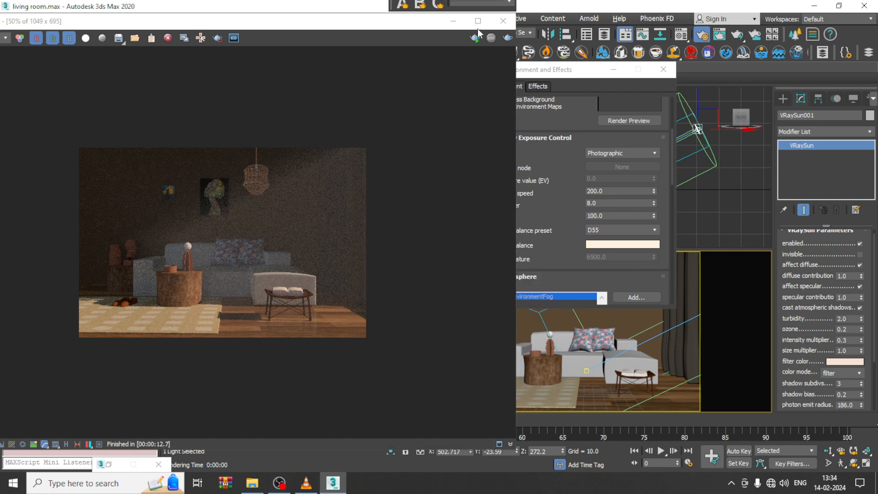
click(503, 21)
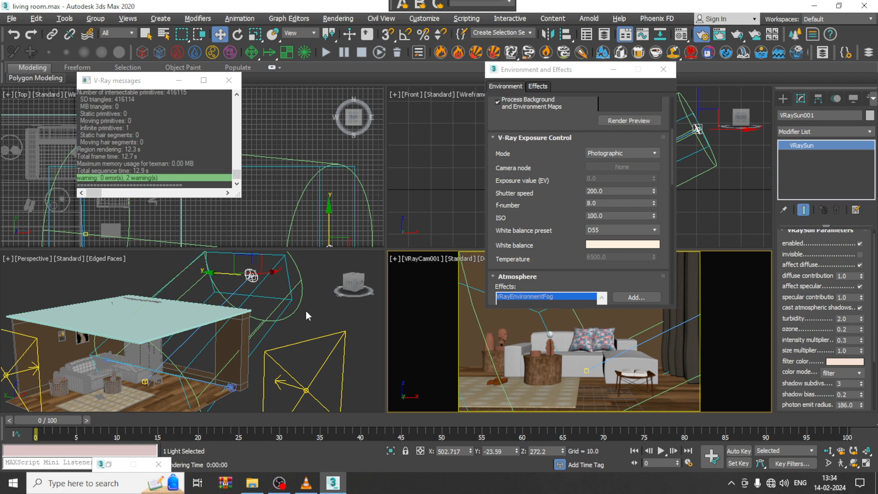
Step: Select the fog's box gizmo and tint the VRayEnvironmentFog color to a warm tan, RGB 205, 170, 116
click(288, 284)
drag(588, 266, 581, 41)
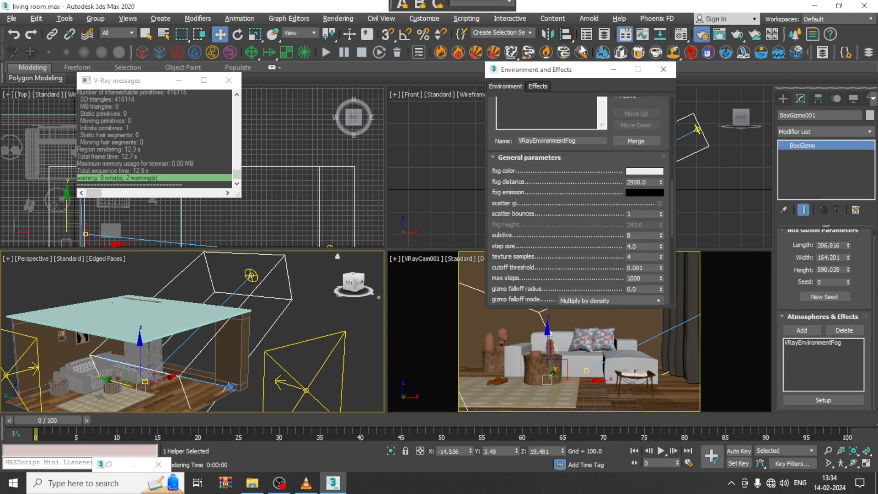
click(639, 172)
drag(238, 109, 233, 103)
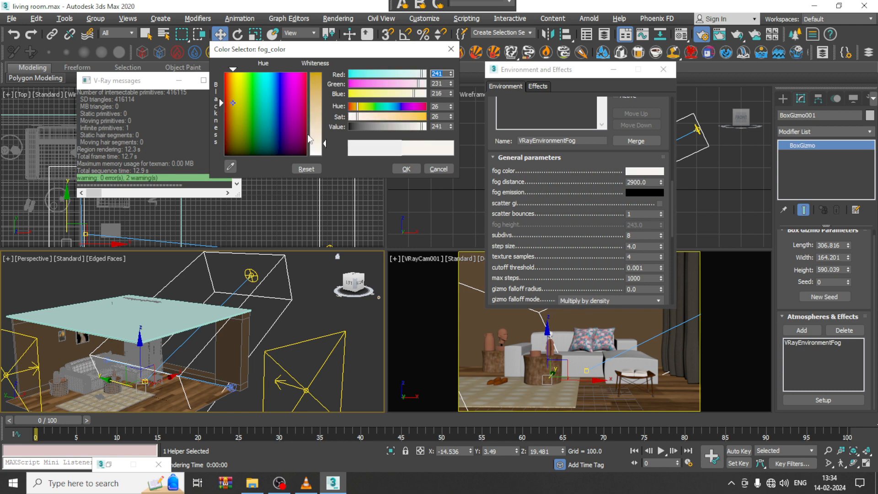
drag(316, 141, 317, 111)
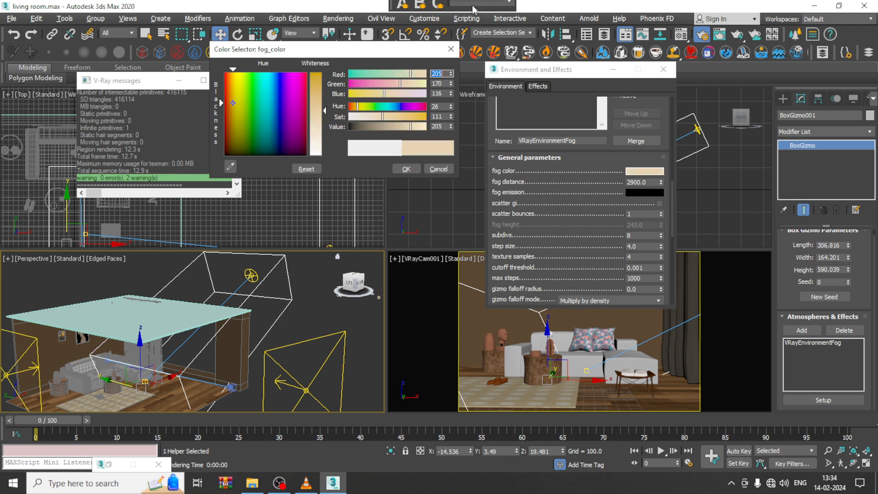
Step: Open Render Setup, start an interactive IPR render and switch it to the VRayCam001 view
click(350, 19)
click(386, 75)
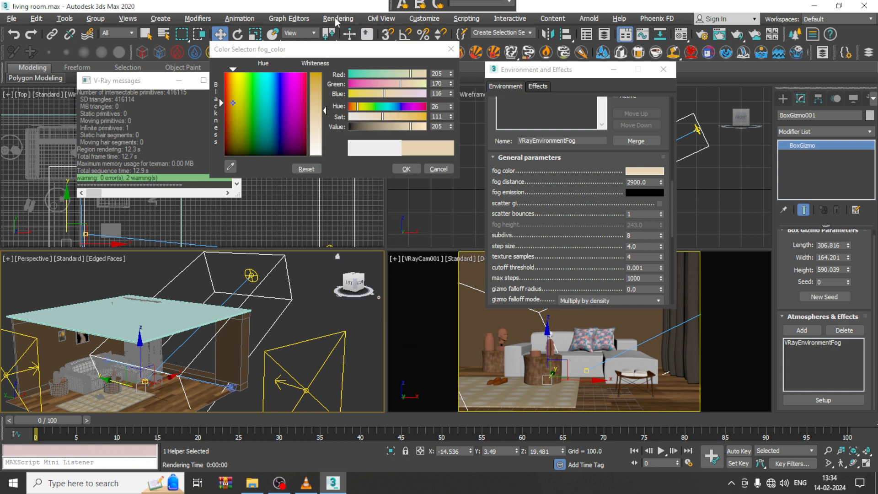
click(337, 19)
click(366, 74)
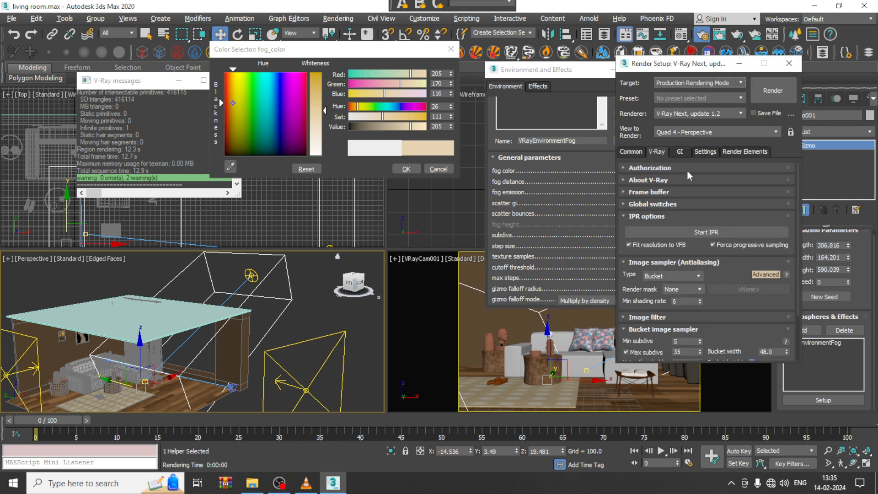
click(680, 152)
click(657, 151)
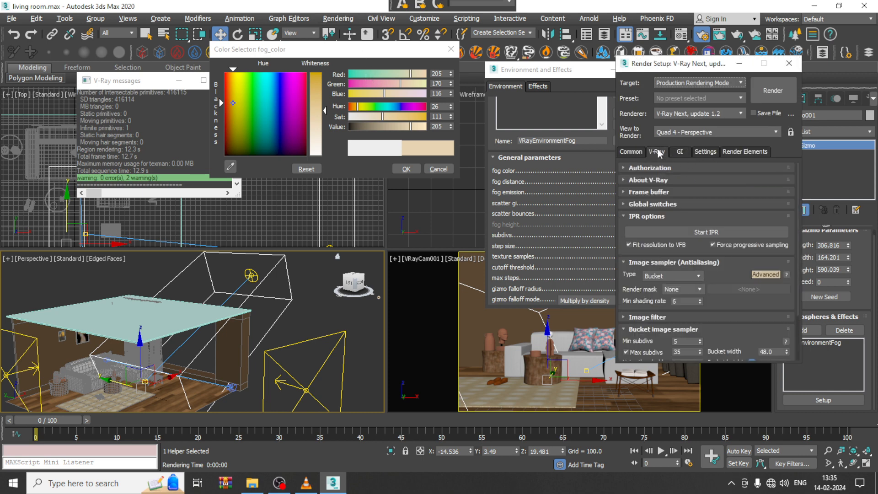
click(712, 232)
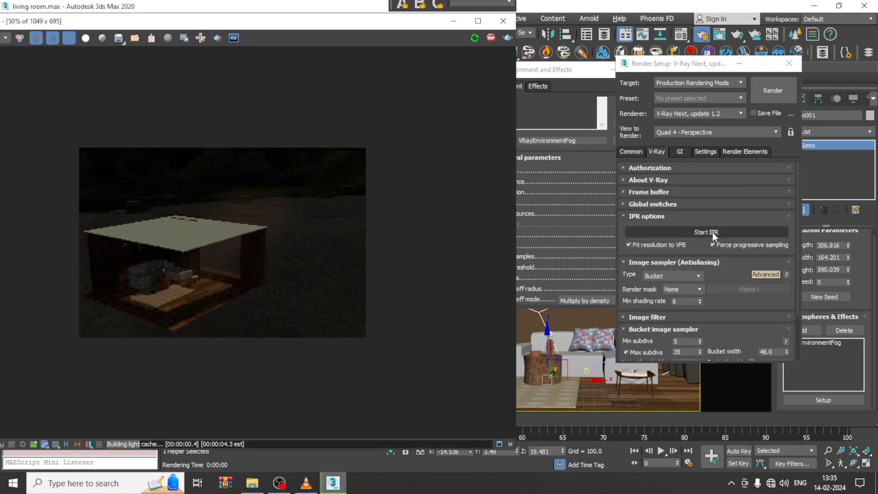
click(578, 367)
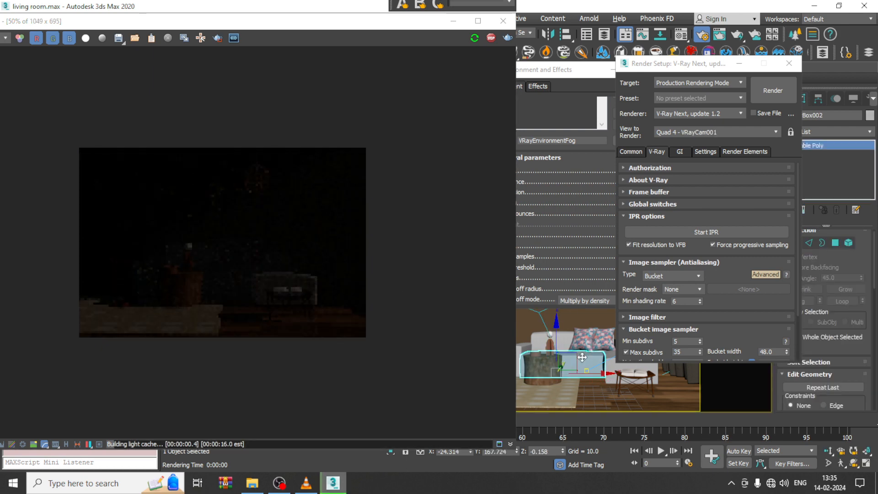
drag(382, 25, 245, 57)
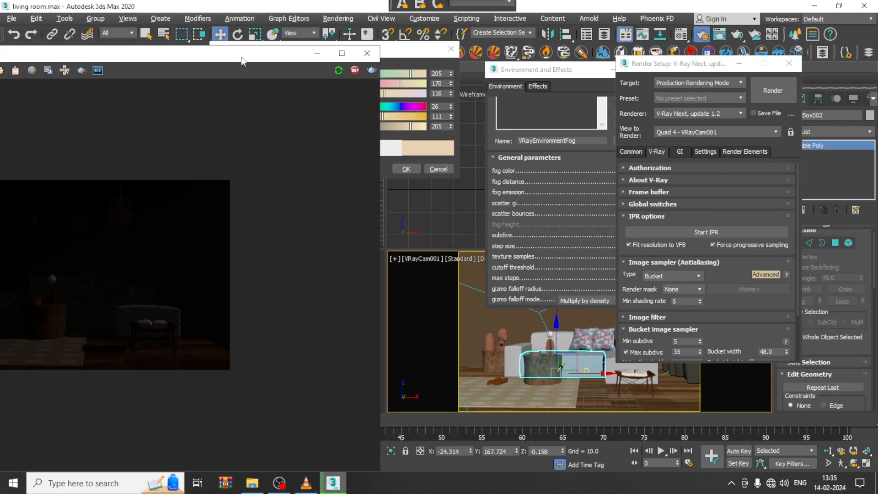
Step: Accept the new fog color, close the interactive preview and run a production render of the camera view
click(414, 170)
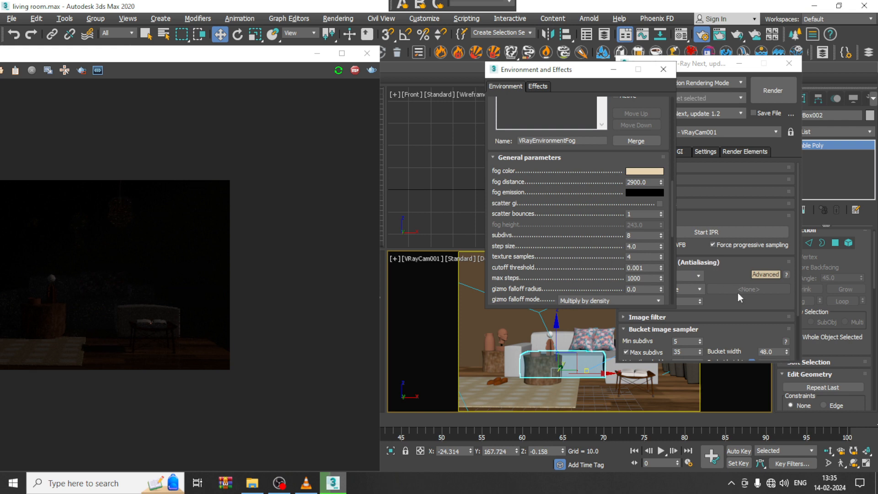
click(367, 53)
click(771, 91)
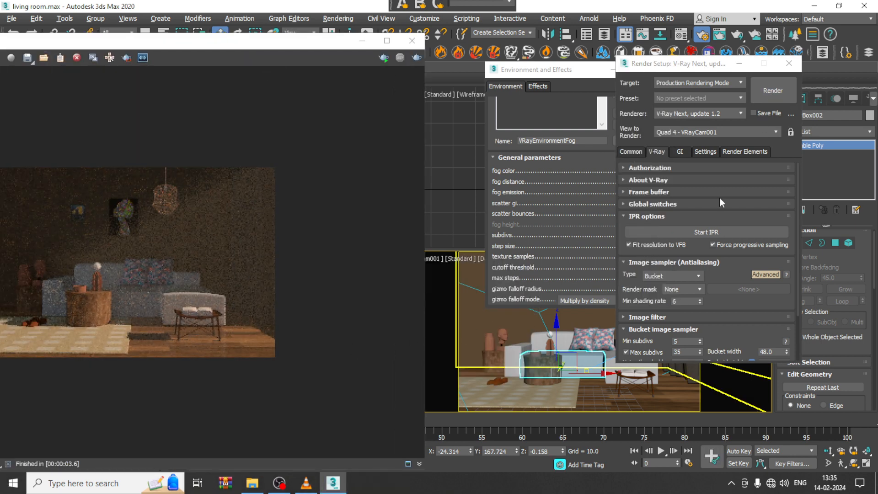
Step: Set the fog's subdivs to 32 and its fog distance to 4437, and render the camera view
drag(578, 69, 418, 67)
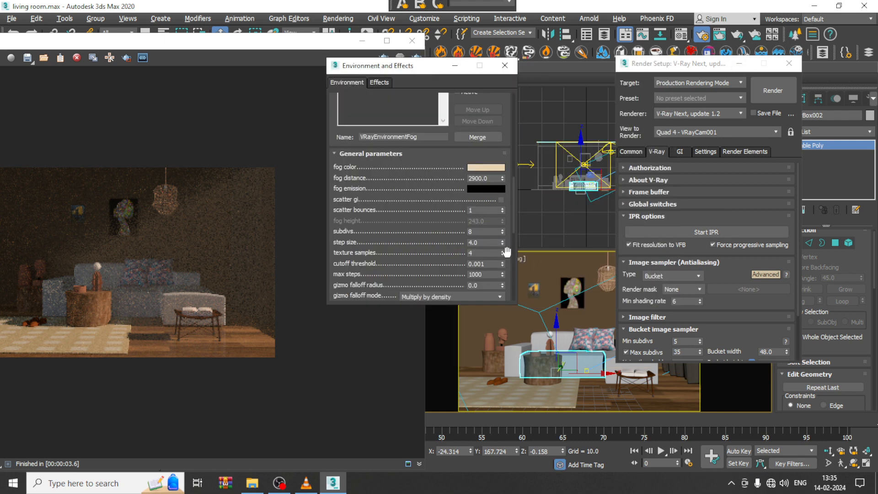
click(484, 232)
text(32)
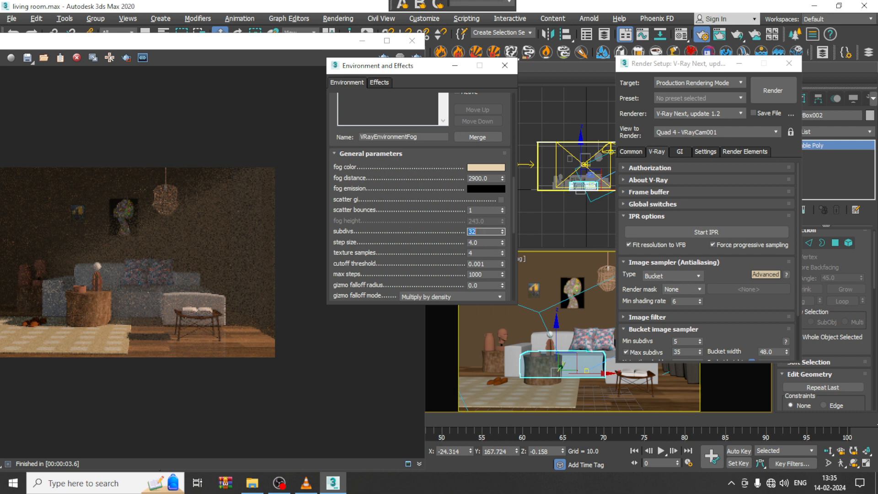
drag(438, 233, 438, 227)
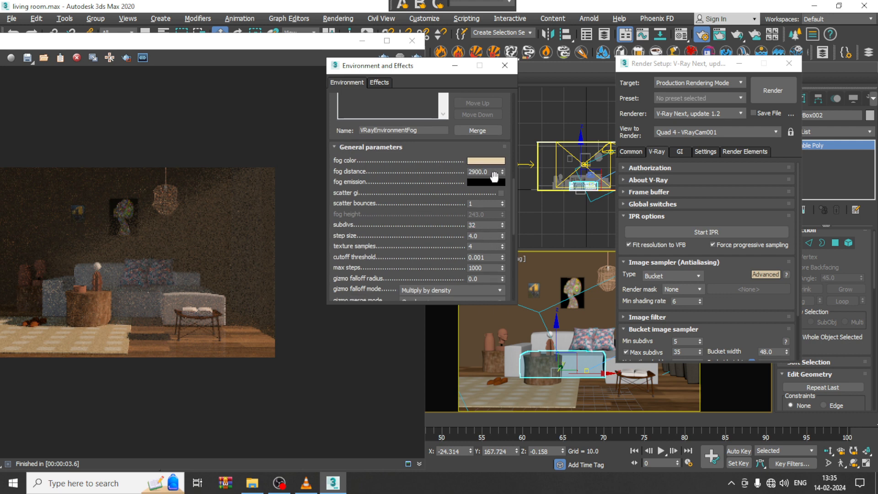
drag(503, 173, 503, 141)
click(777, 93)
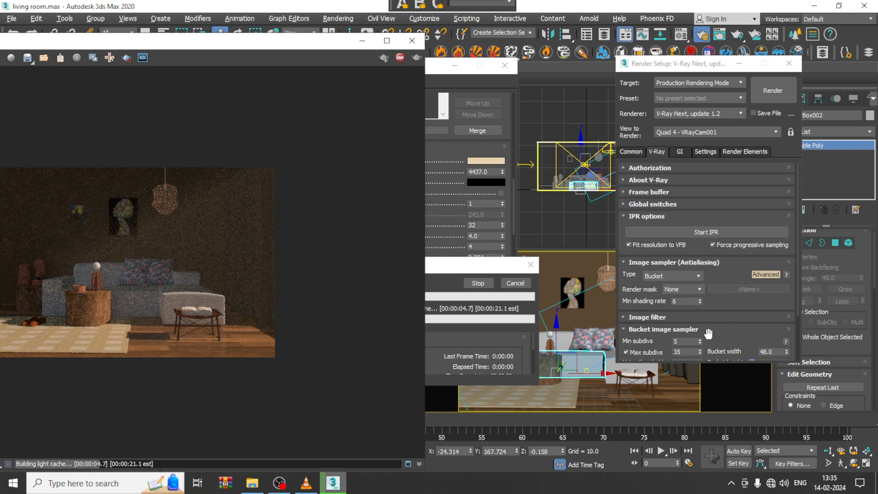
Step: Change the V-Ray image filter to Catmull-Rom and render the camera view again
click(641, 318)
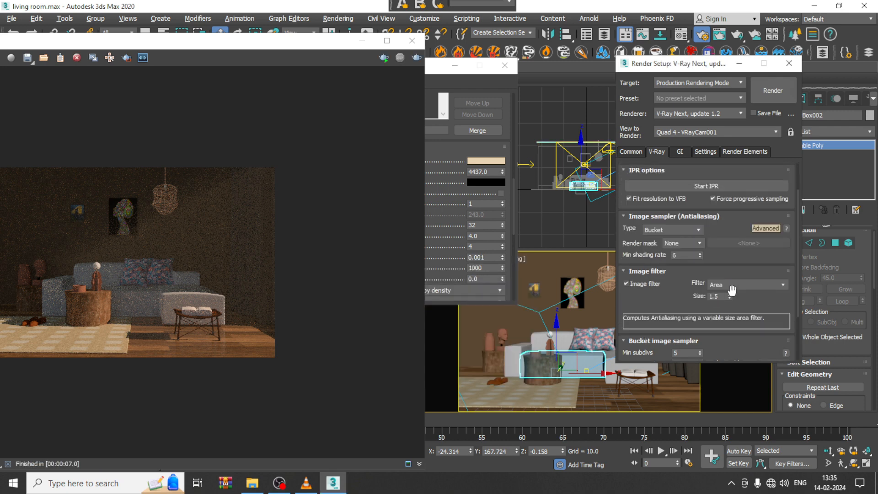
click(762, 284)
click(756, 309)
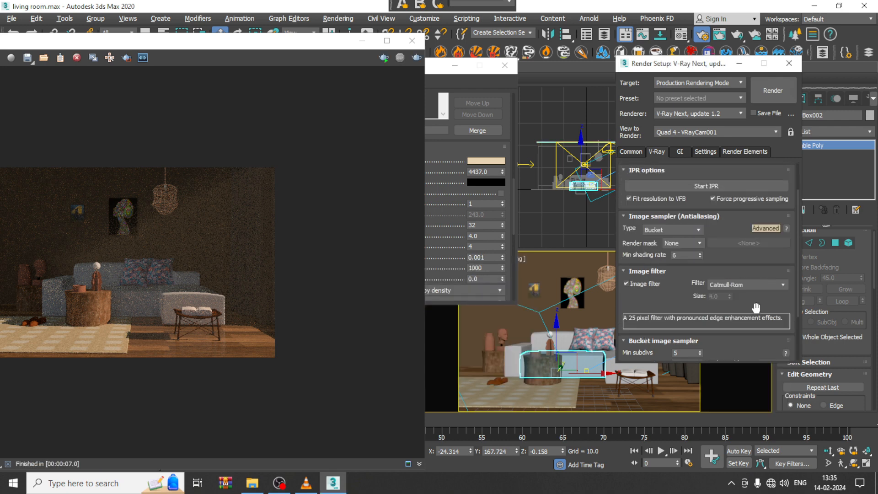
click(773, 91)
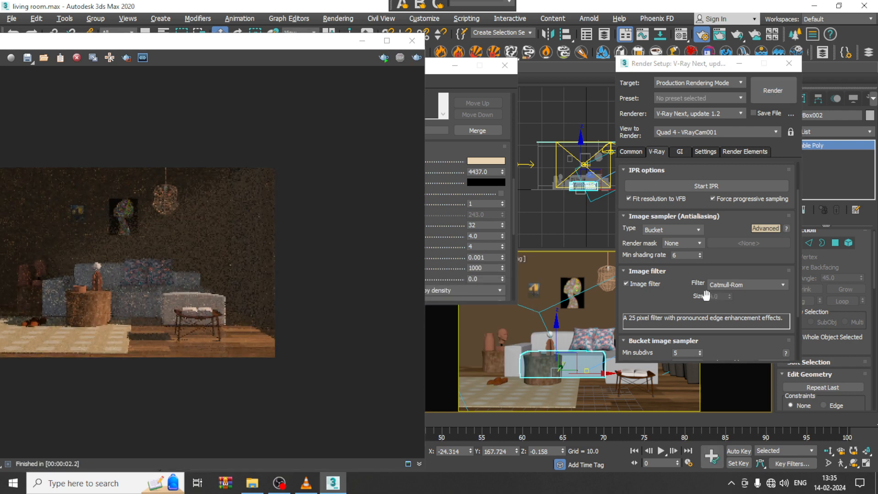
Step: Expand the Global DMC settings and review them together with the bucket image sampler settings
drag(658, 302, 655, 227)
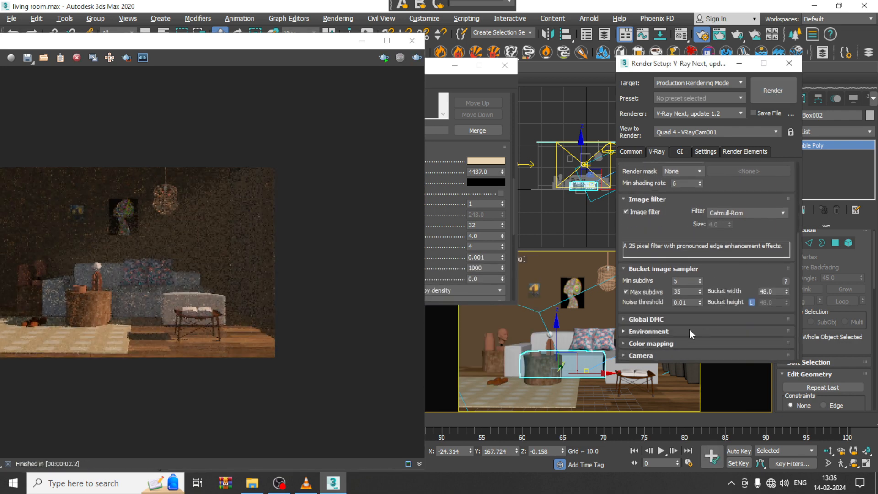
click(659, 319)
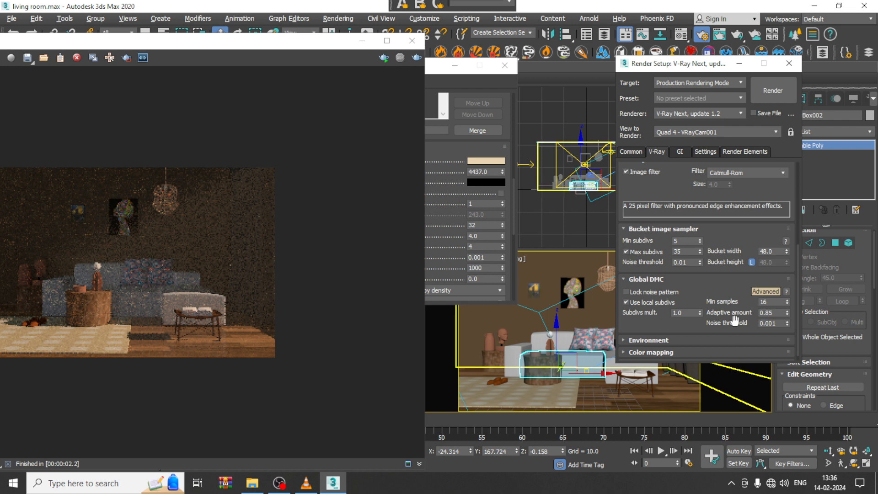
scroll(706, 283, up, 5)
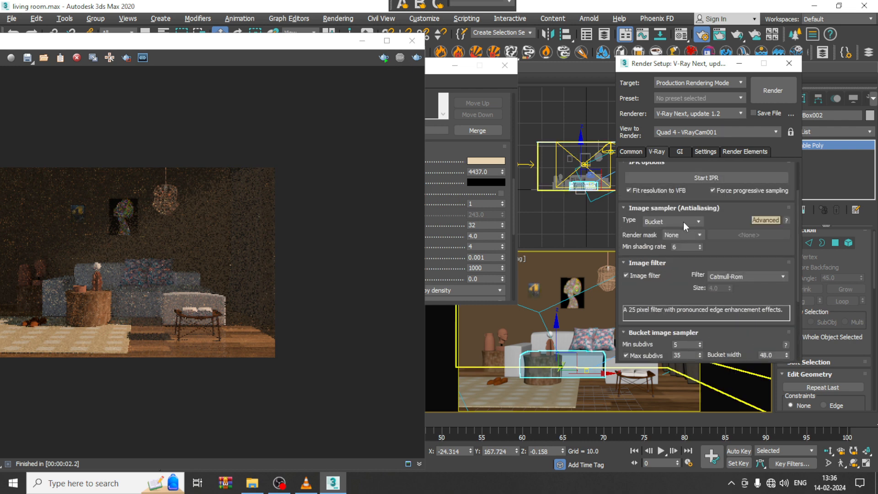
mouse_move(683, 222)
Step: Set the VRayEnvironmentFog's max steps to 500 and its texture samples to 16
click(457, 120)
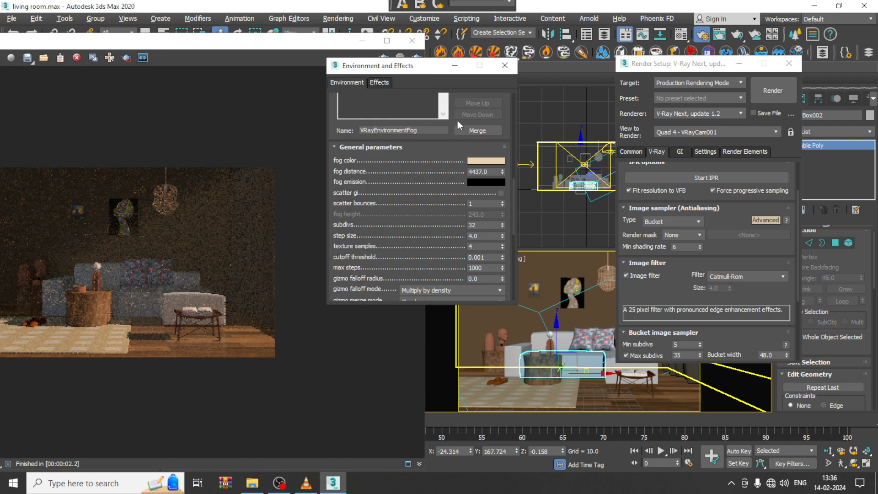
double_click(490, 269)
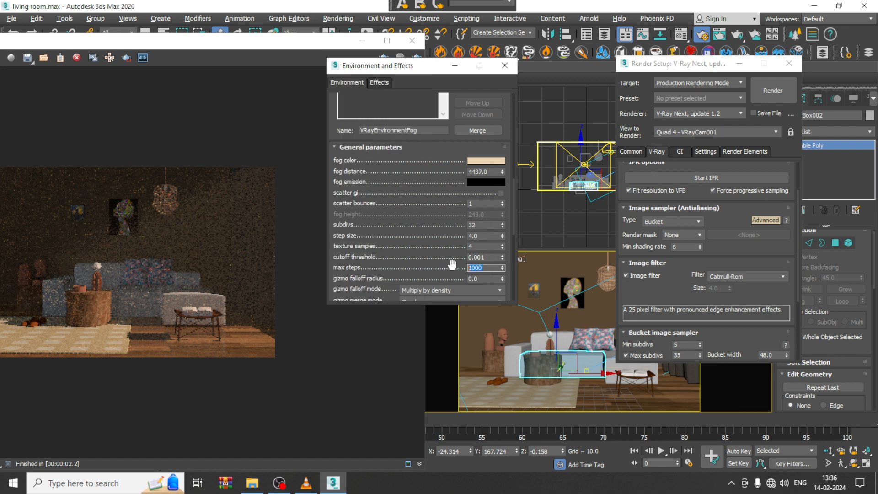
text(500)
key(Return)
double_click(477, 248)
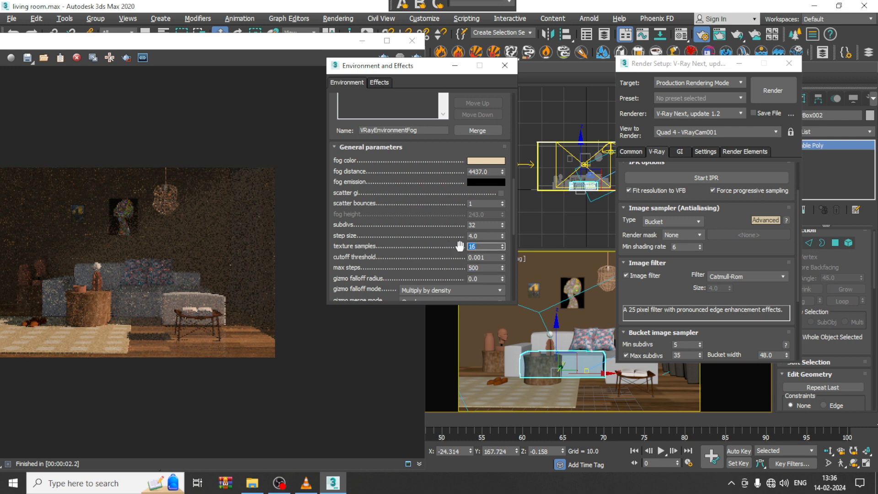
Step: Bring the frame buffer into full view and inspect the noise in the last camera render
drag(105, 41, 238, 23)
scroll(247, 253, up, 1)
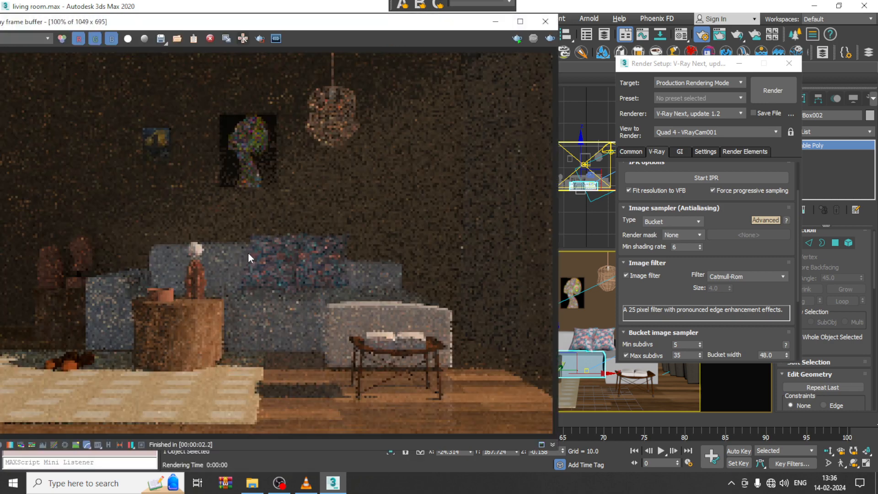
scroll(248, 252, down, 1)
scroll(248, 252, up, 1)
scroll(677, 293, down, 2)
Step: Review the advanced irradiance map settings, the light cache settings and the V-Ray environment overrides
click(680, 152)
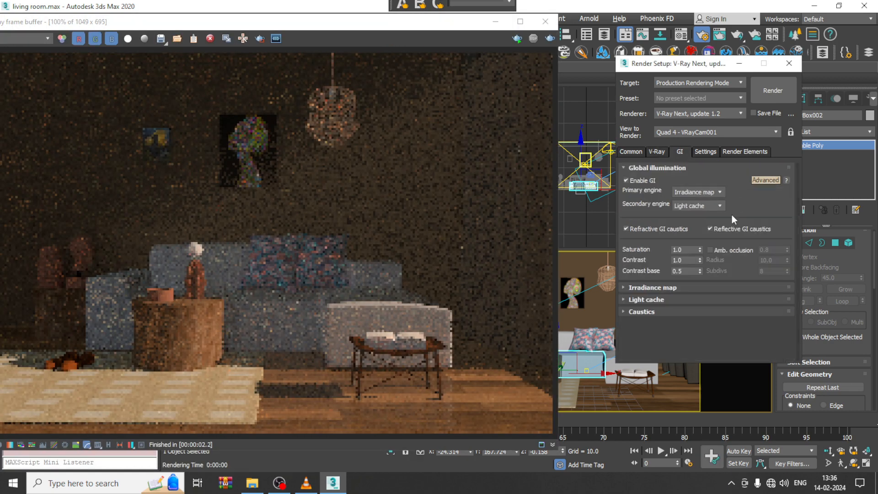
click(672, 287)
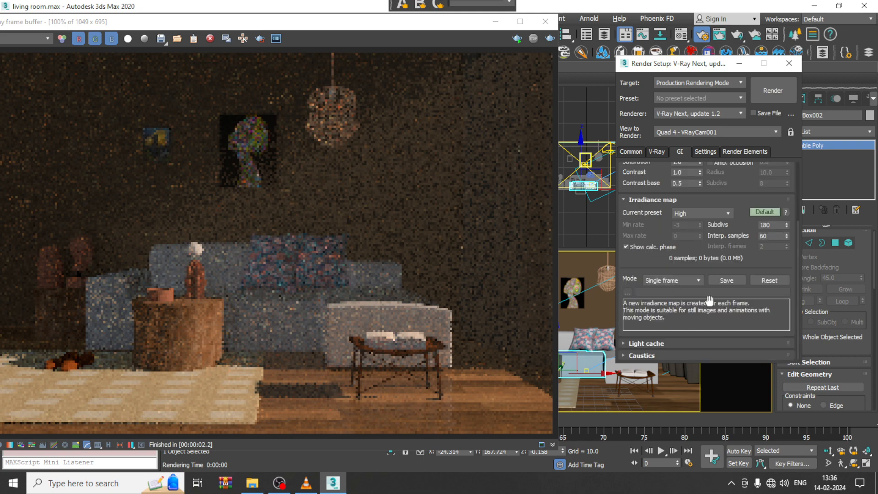
click(764, 211)
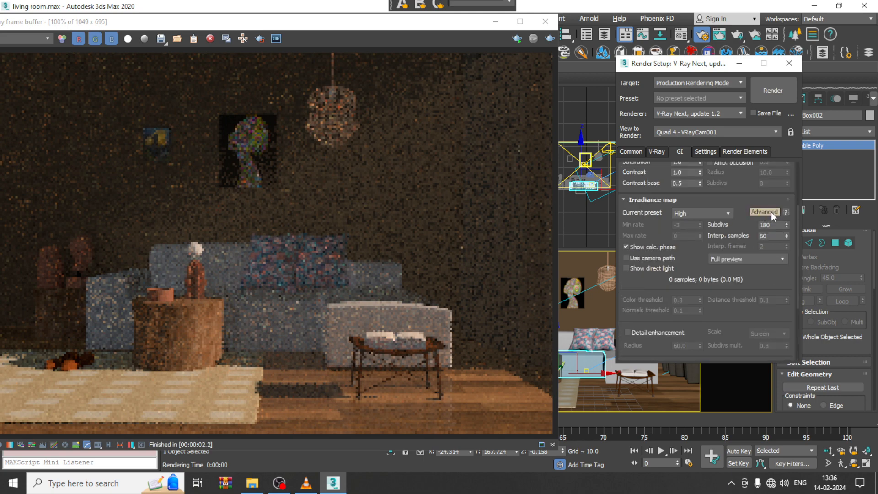
scroll(732, 192, down, 3)
click(677, 343)
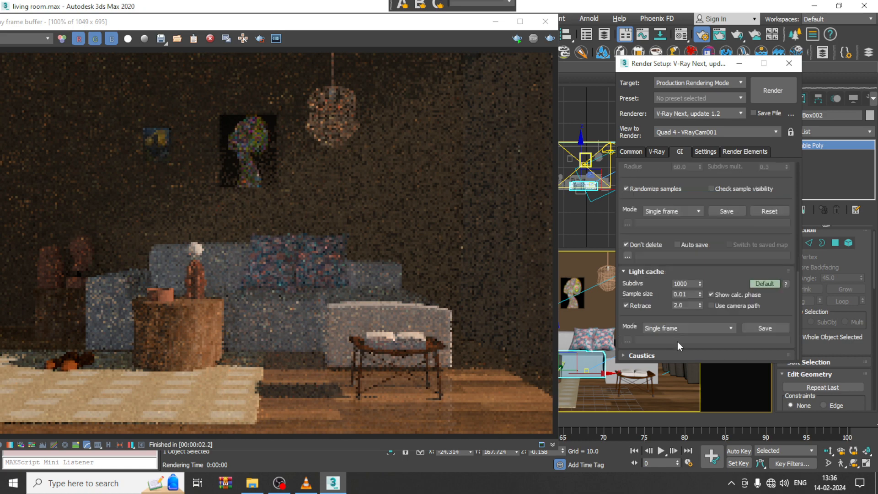
click(656, 149)
drag(667, 251, 653, 147)
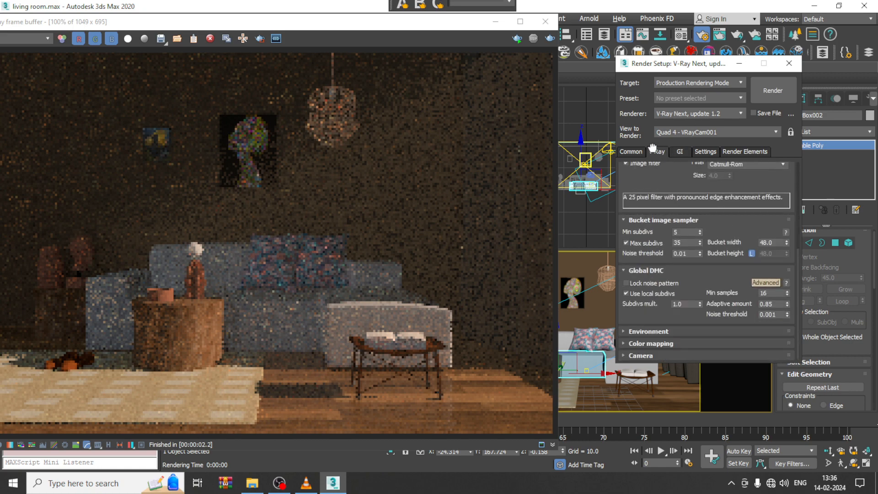
click(652, 331)
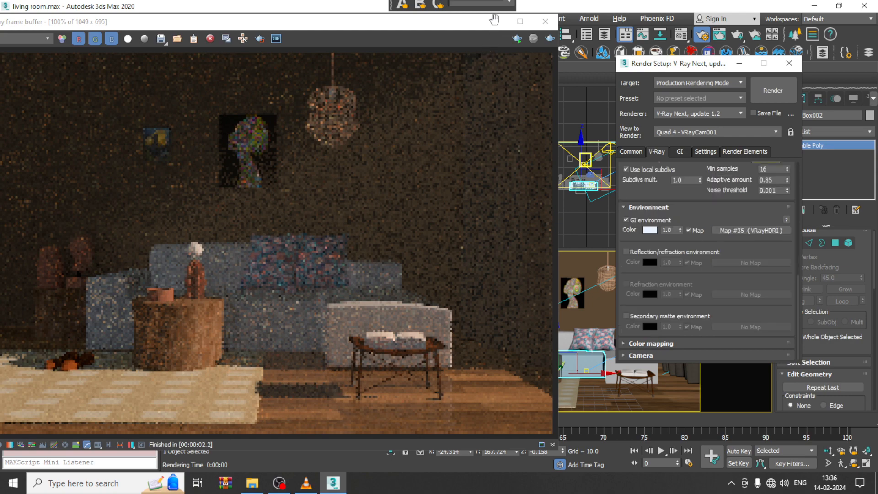
Step: Set the multiplier of the plane VRayLight outside the room to 1.0
click(497, 22)
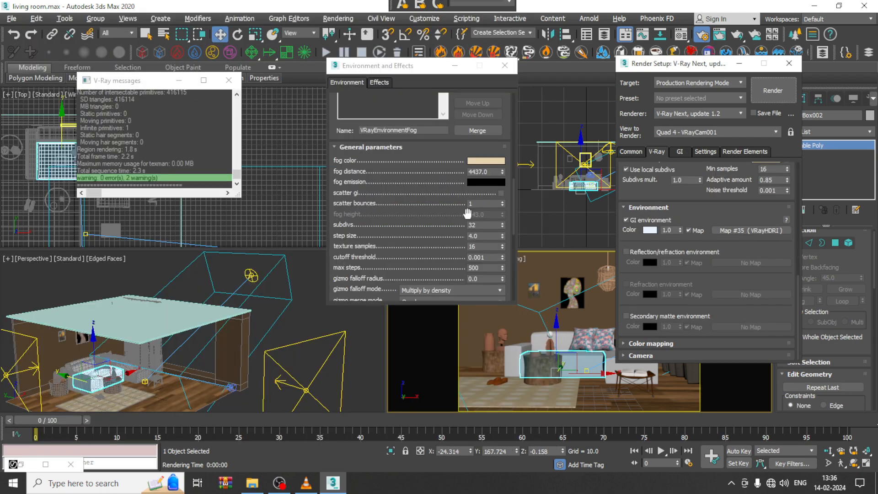
click(512, 63)
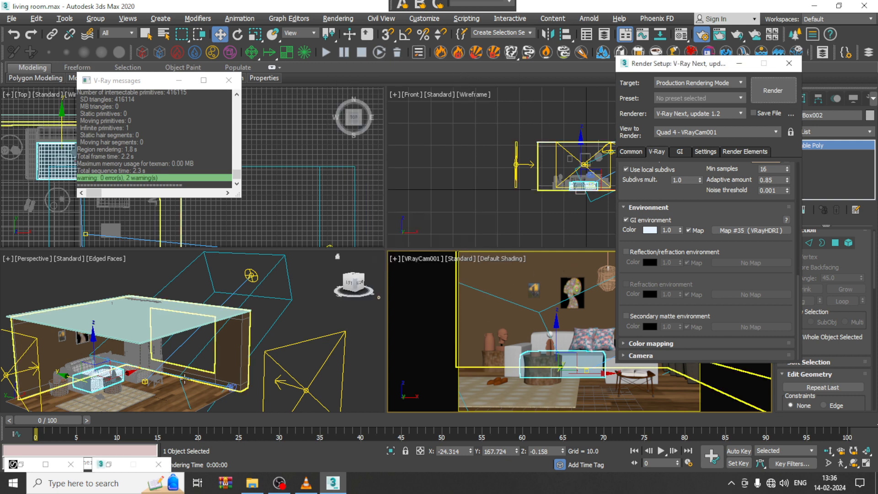
click(36, 368)
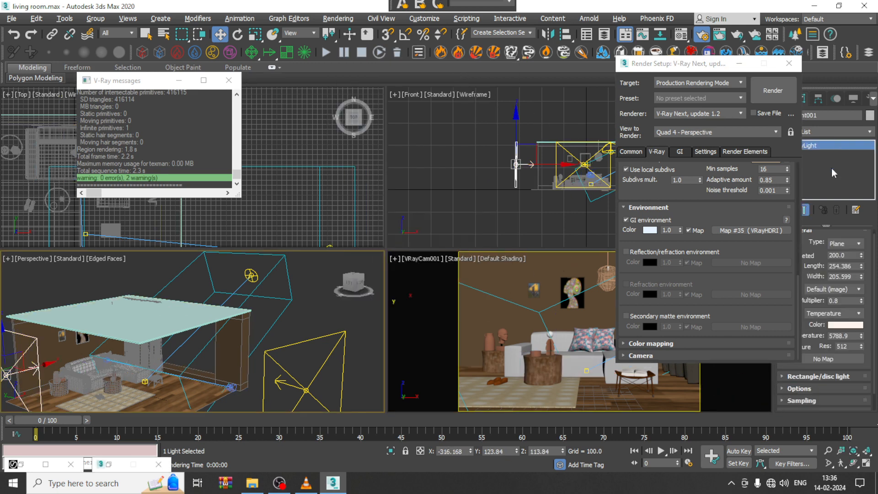
double_click(848, 300)
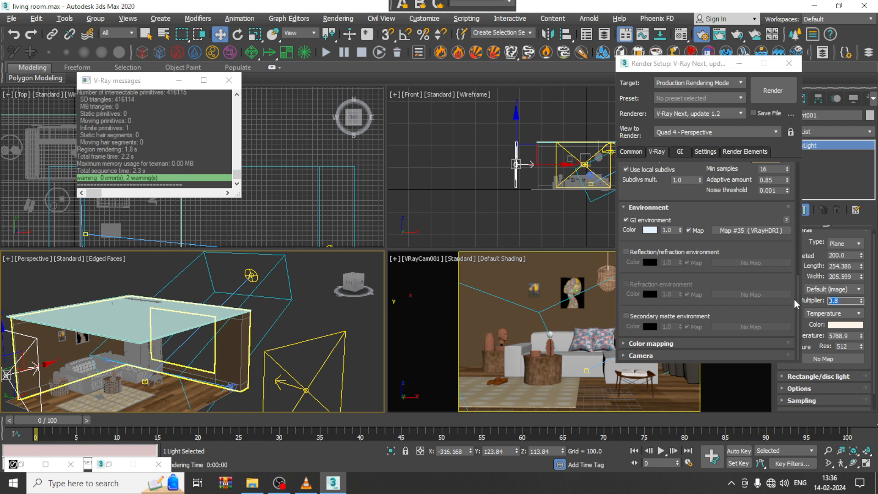
text(1)
key(Return)
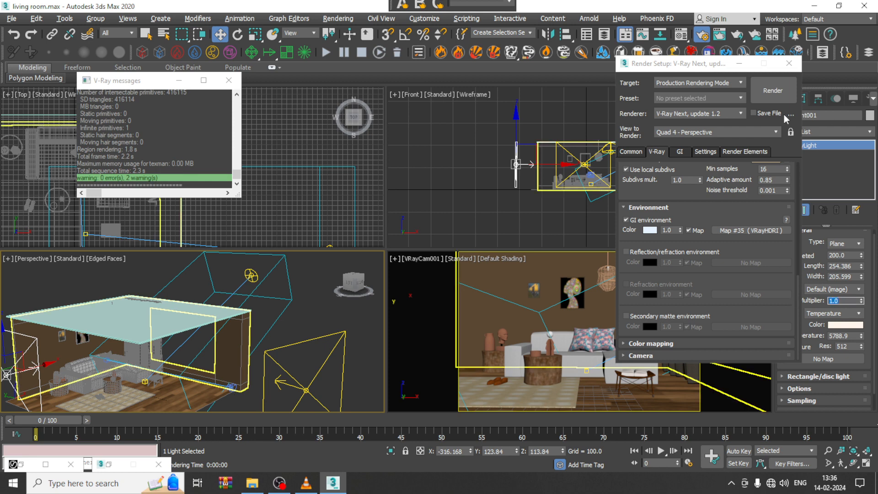
Step: Render the VRayCam001 view with the current light and fog settings and examine the image up close
click(775, 99)
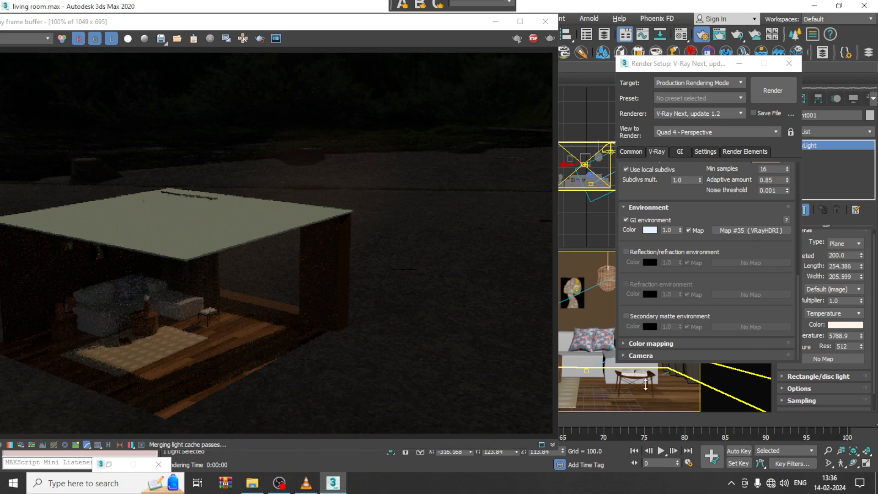
click(641, 385)
key(shift+q)
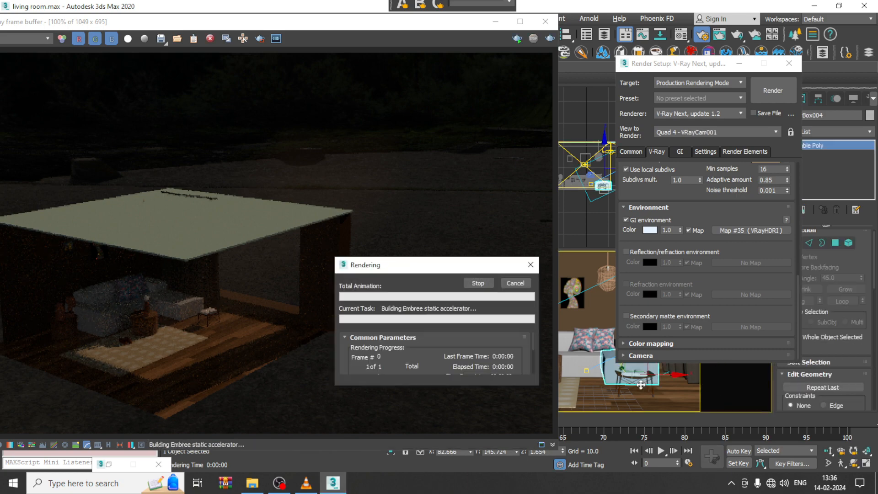
scroll(241, 273, down, 2)
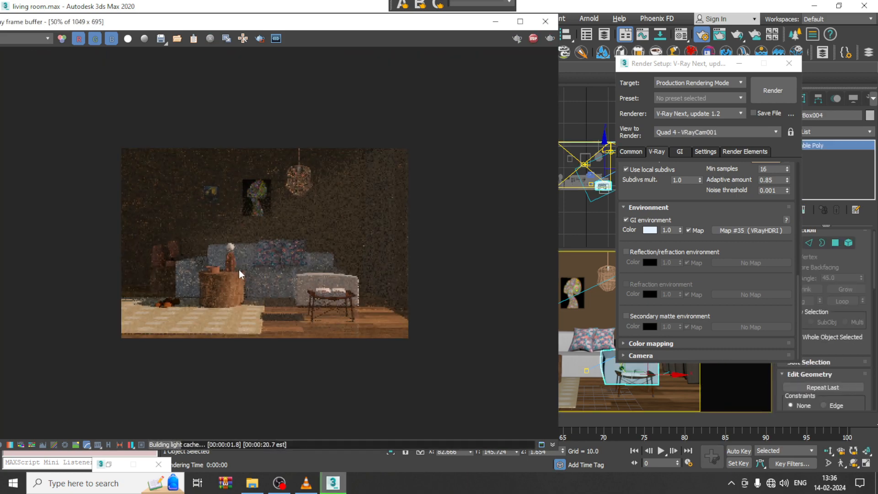
scroll(240, 274, up, 2)
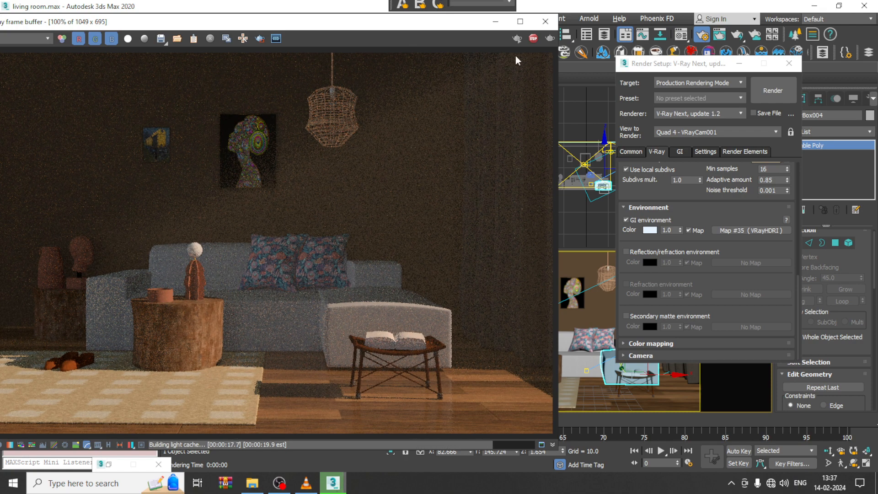
Step: Raise the fog distance to 5368.77 and render the camera view
click(495, 21)
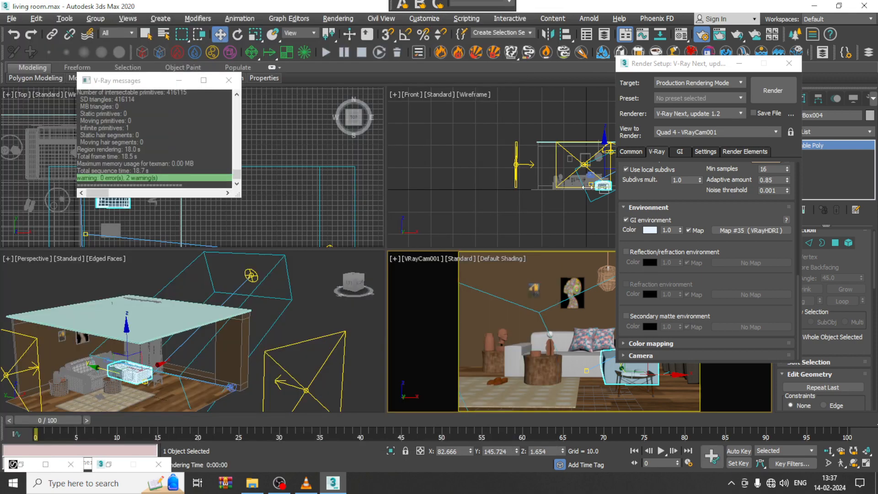
key(8)
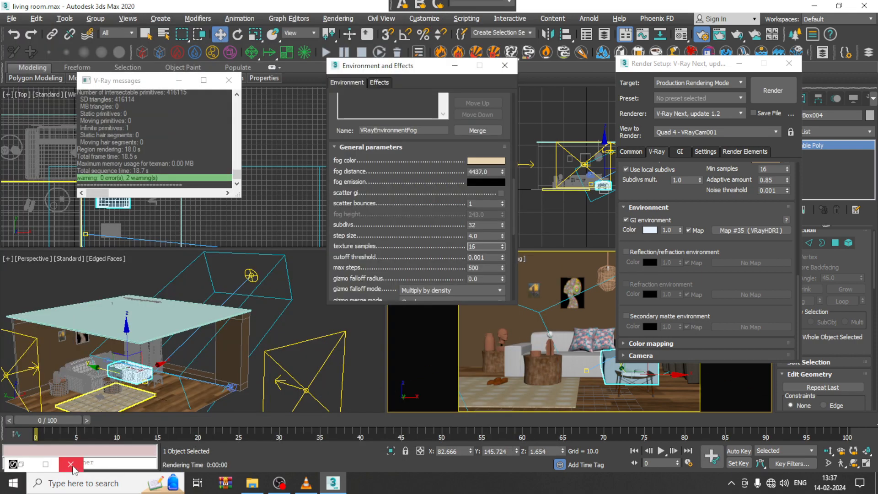
click(71, 466)
drag(392, 224, 406, 200)
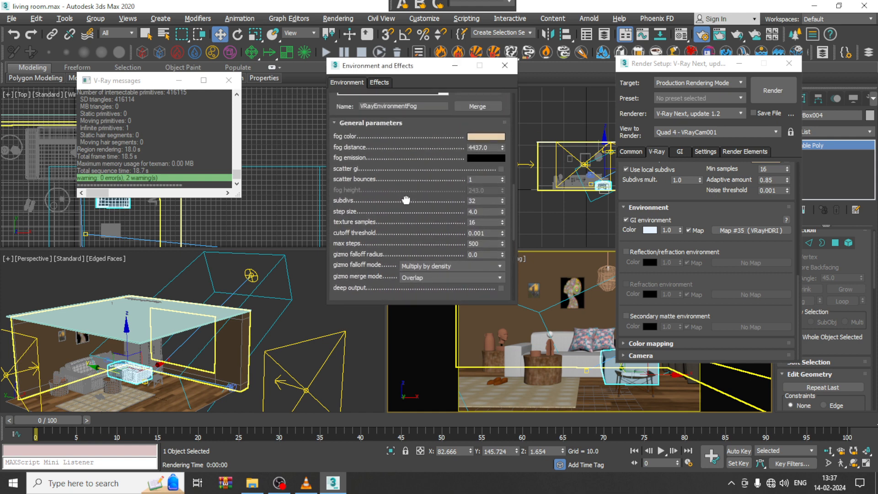
drag(502, 147, 504, 140)
click(766, 89)
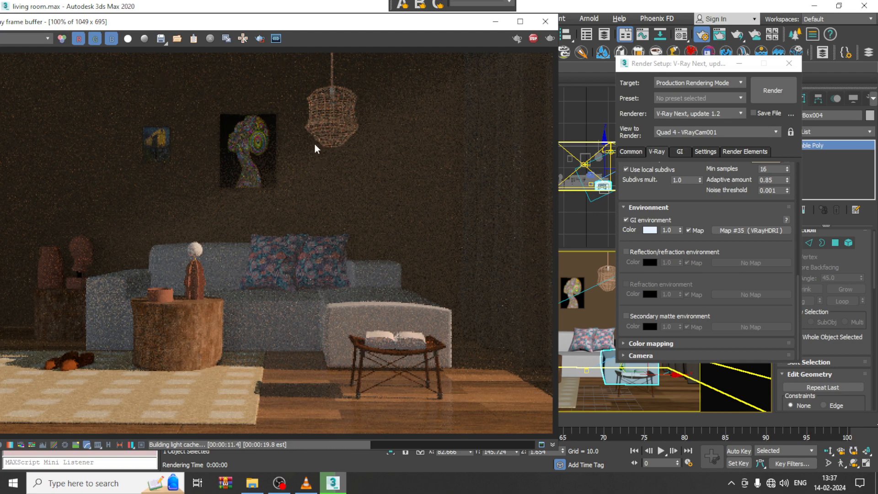
drag(277, 23, 338, 37)
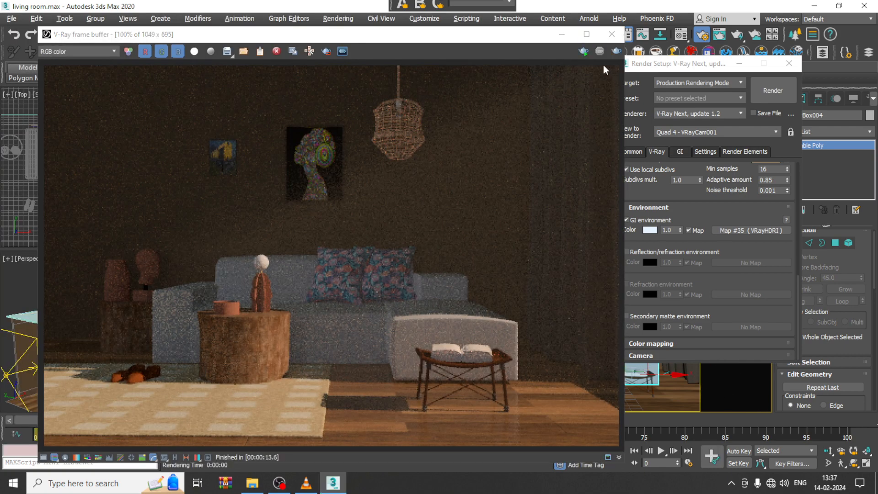
Step: Set the dome VRayLight's multiplier to 0.7 and render the camera view
click(555, 37)
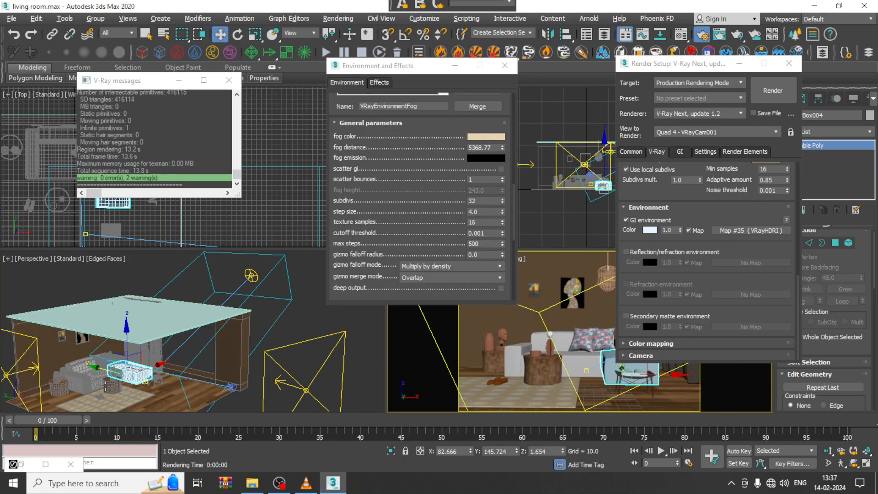
alt+middle_drag(161, 368, 209, 323)
scroll(209, 323, up, 10)
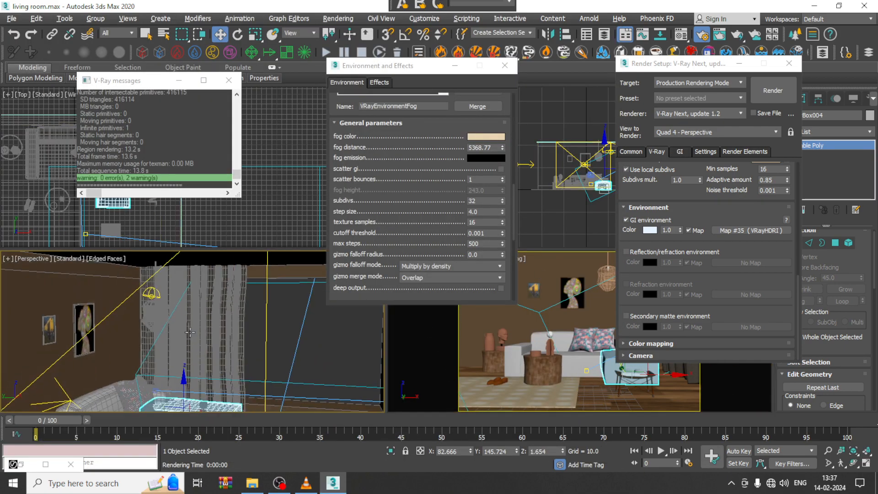
click(149, 293)
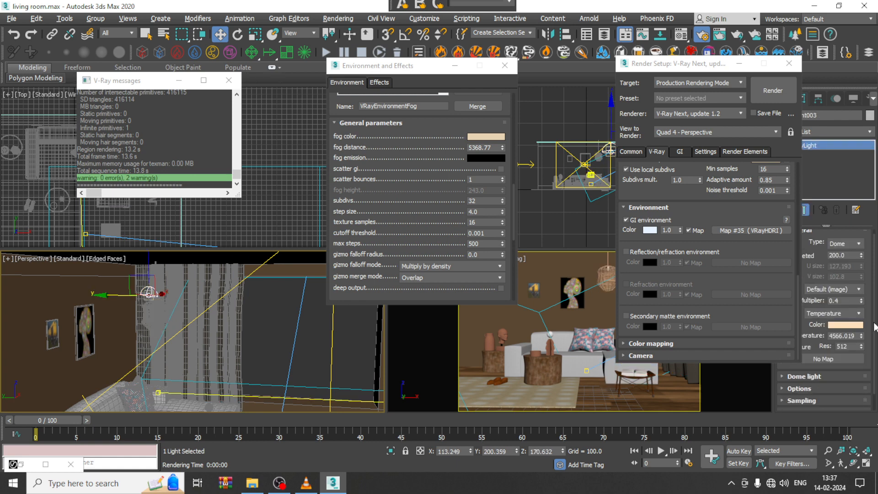
drag(851, 301, 793, 300)
text(0.)
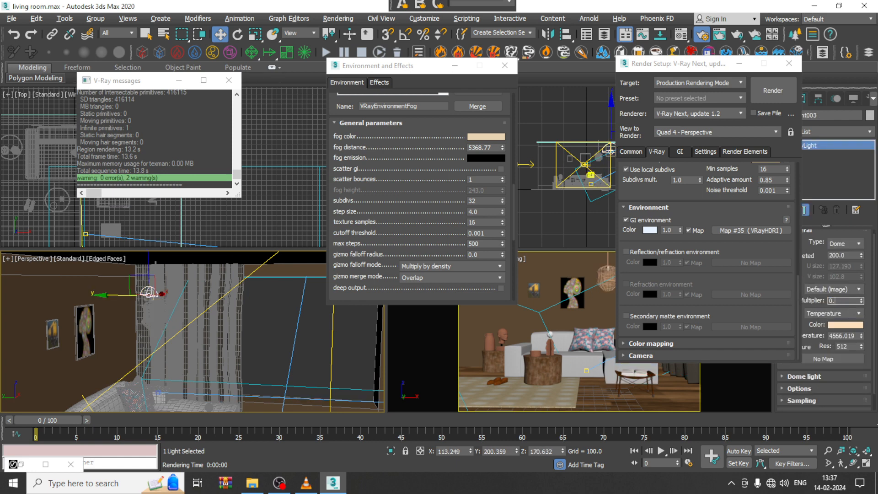
text(7)
key(Return)
click(512, 333)
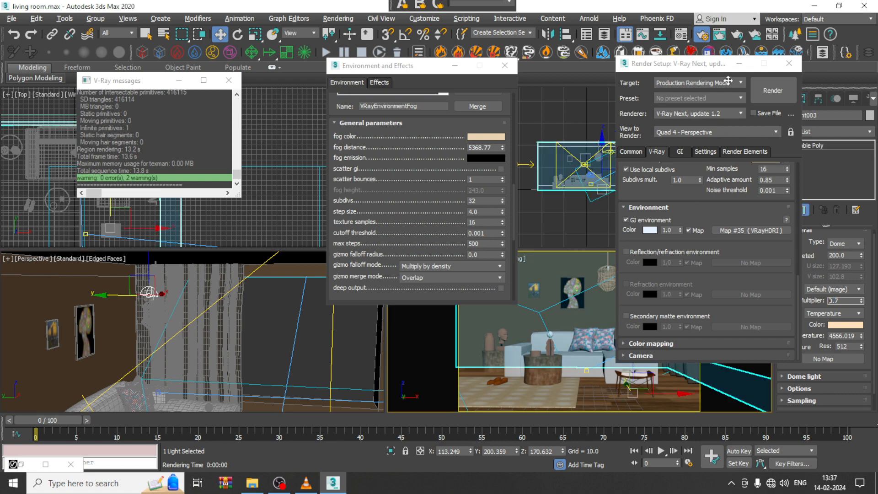
click(770, 100)
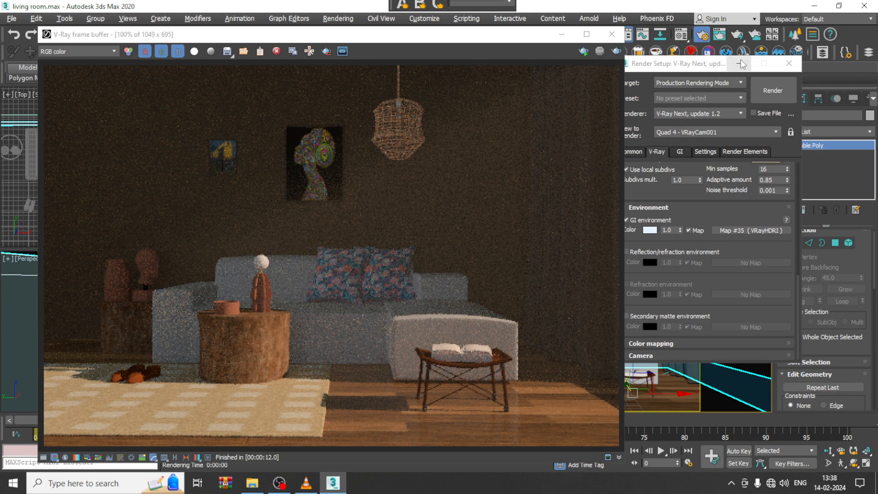
Step: Raise the dome VRayLight's multiplier to 37.7
click(740, 64)
click(640, 265)
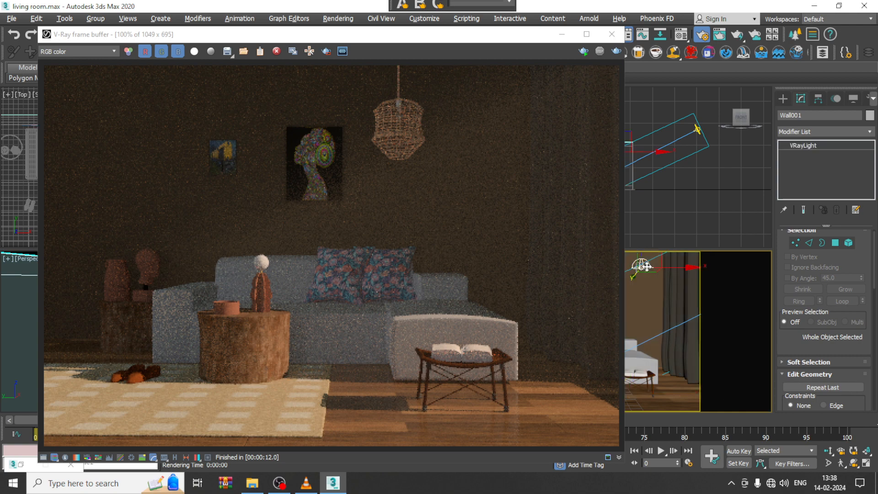
drag(862, 298, 860, 277)
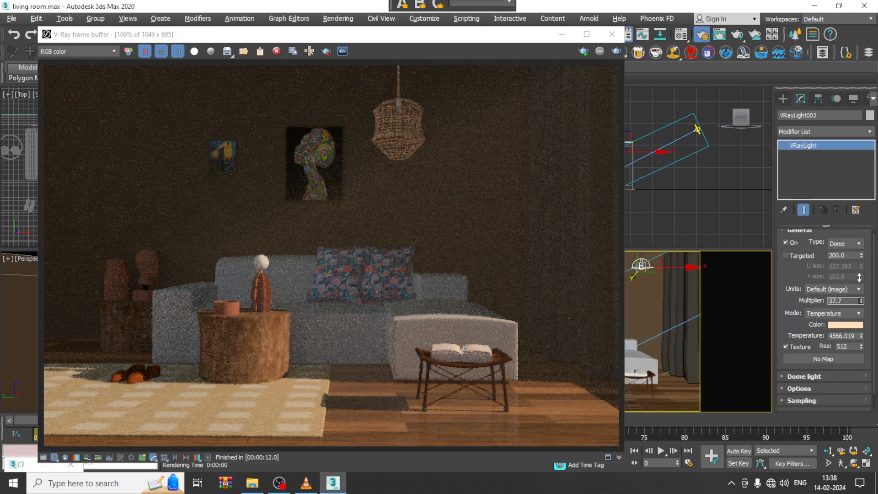
Step: Test-render the camera view, set the dome VRayLight's multiplier to 3.0 and render again
click(617, 51)
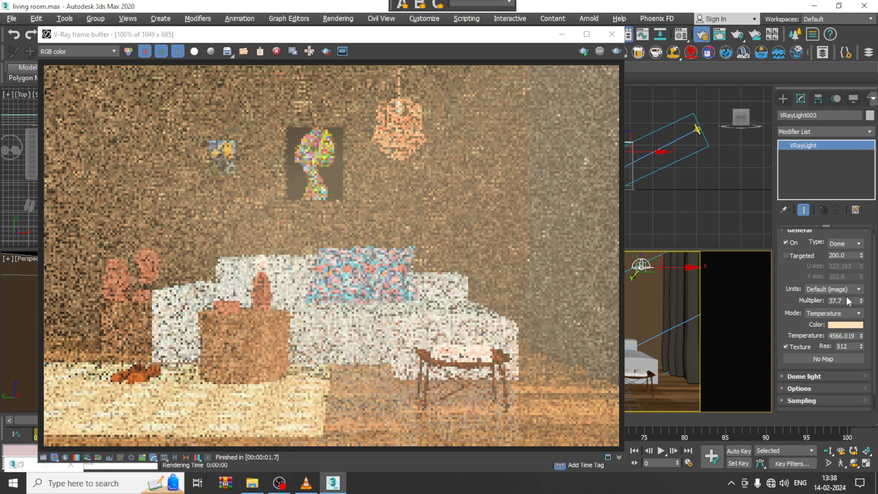
double_click(842, 301)
text(3)
key(Return)
click(616, 51)
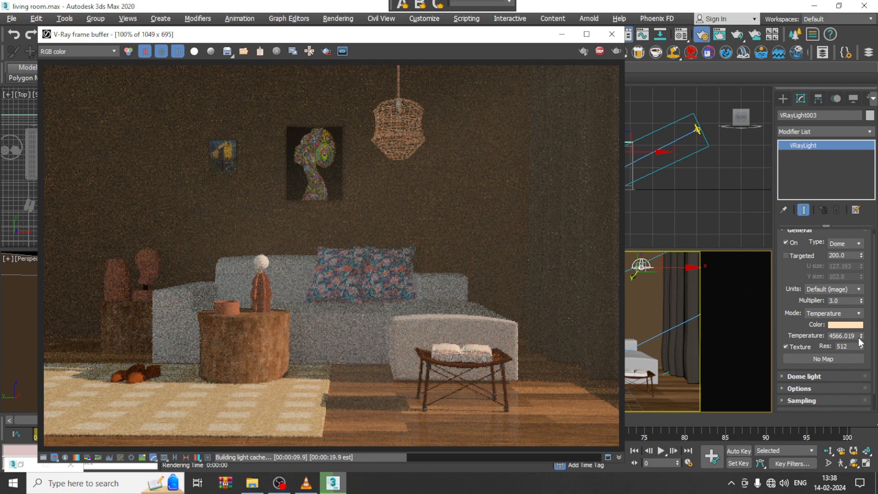
Step: Raise the dome VRayLight's colour temperature to 5753.184, render the camera view and put the frame buffer away
drag(862, 336, 860, 328)
click(616, 51)
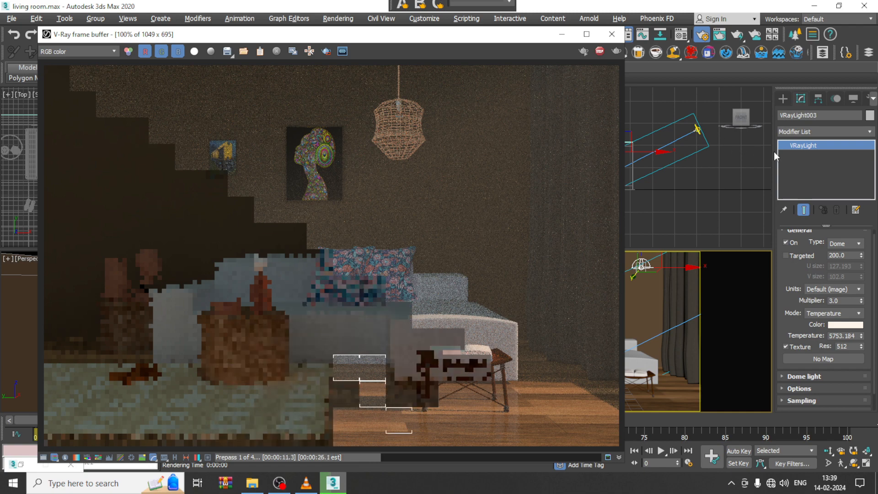
key(Escape)
click(562, 34)
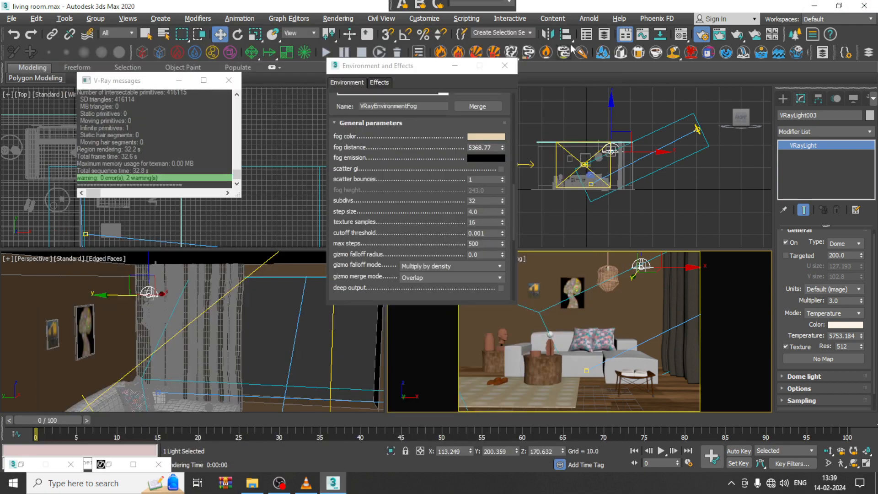
Step: Save the scene, and also save it under the new name living room_2 in the February 2024 folder
click(11, 19)
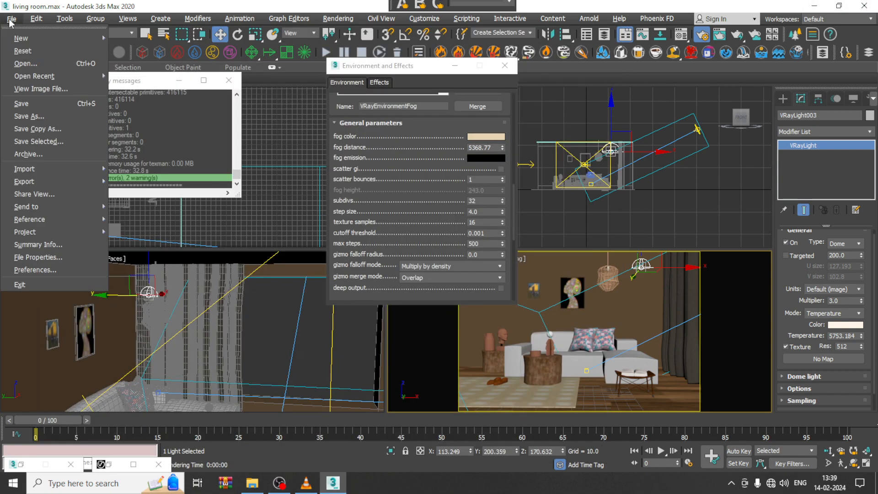
click(50, 104)
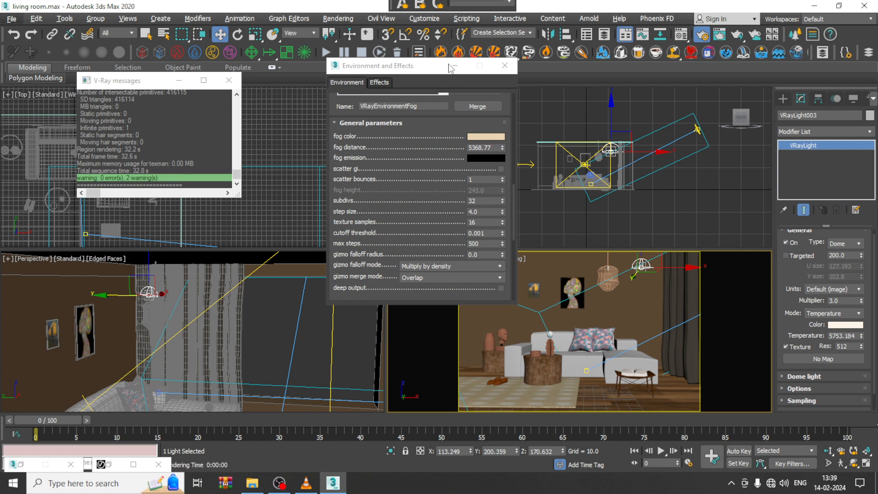
click(12, 18)
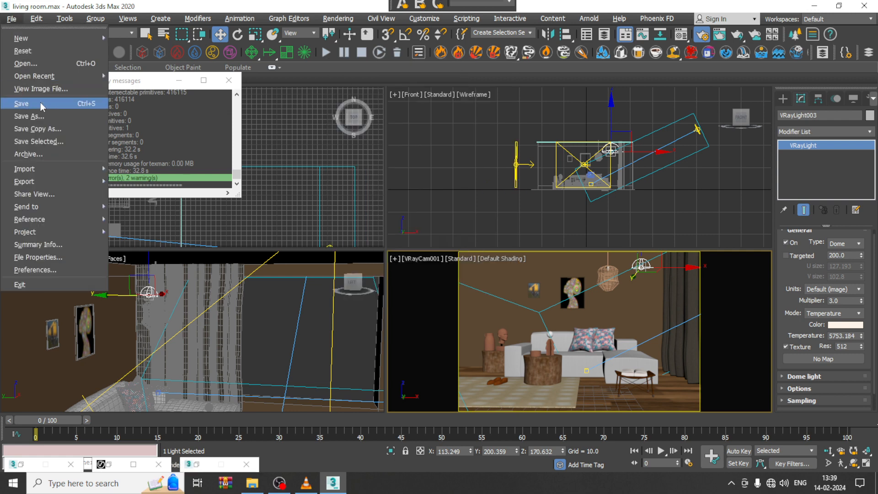
click(49, 114)
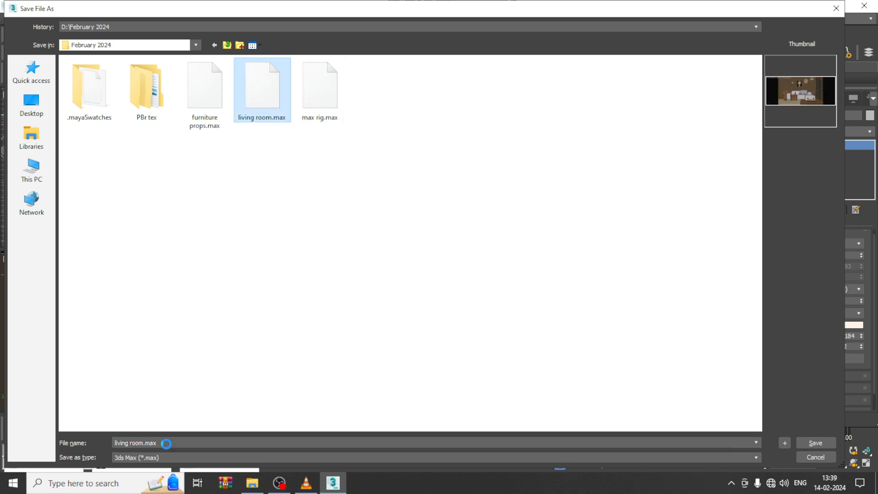
right_click(279, 104)
click(280, 417)
click(189, 442)
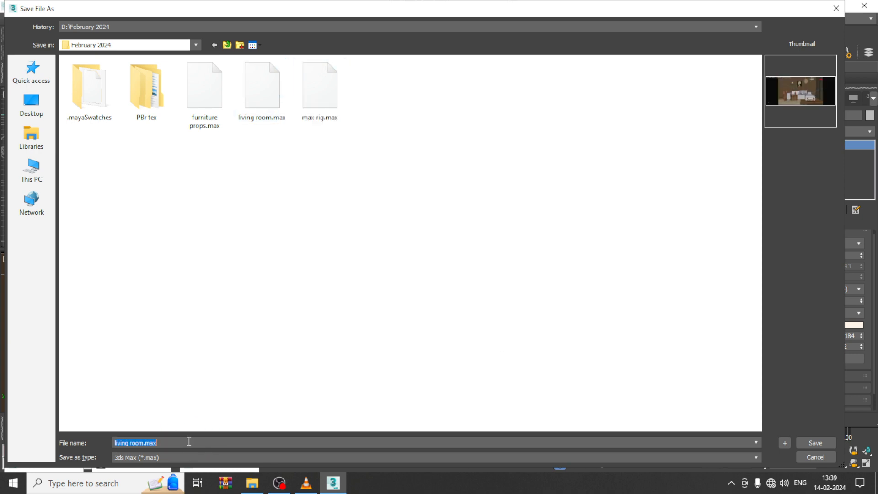
drag(175, 441, 83, 433)
text(l)
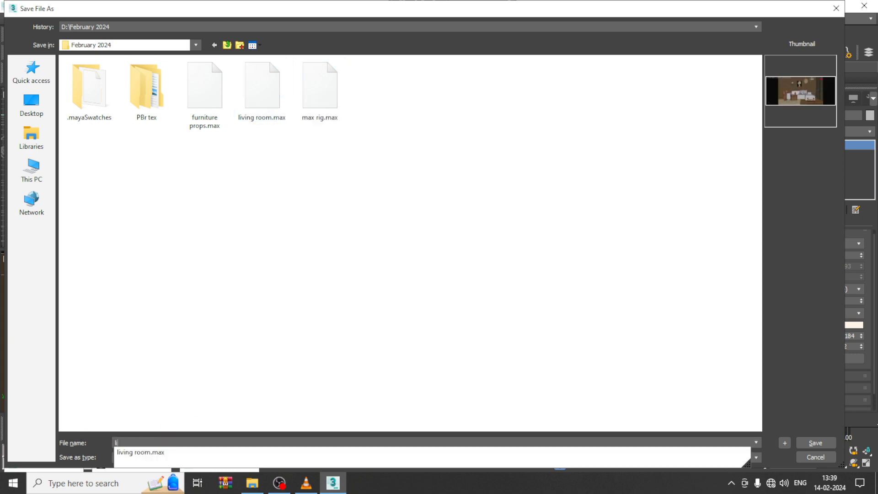
text(iving room_2)
key(Return)
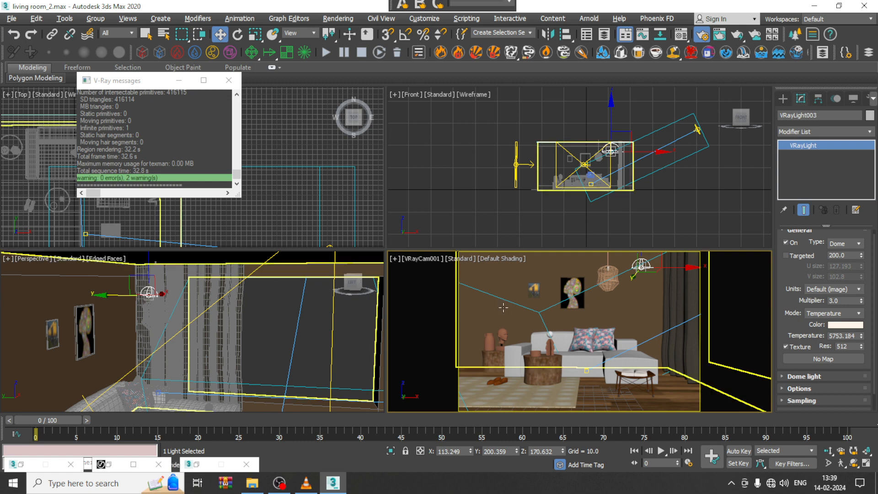
Step: Select all scene objects and create a VRayLightMtl in the Slate Material Editor, showing its parameters
key(ctrl+a)
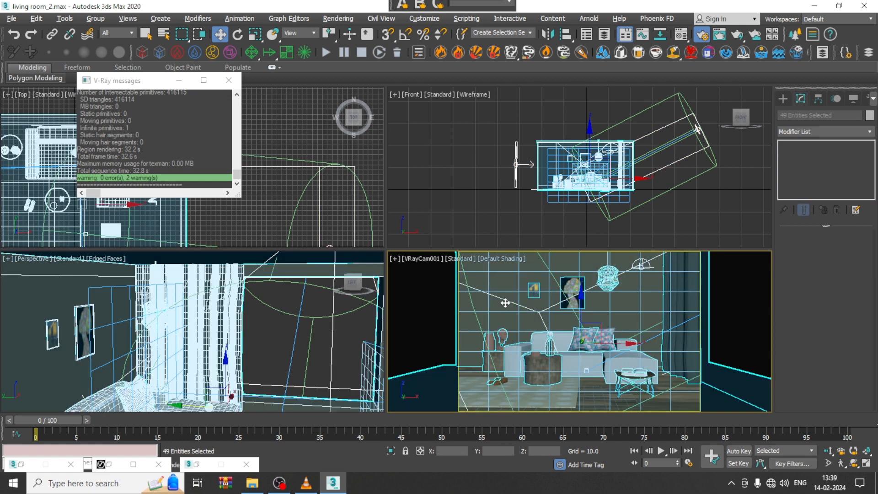
key(m)
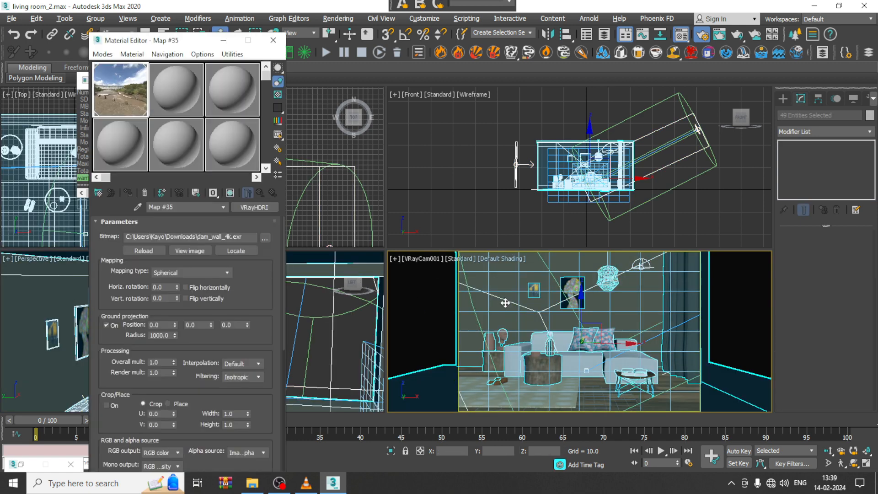
click(103, 55)
click(131, 81)
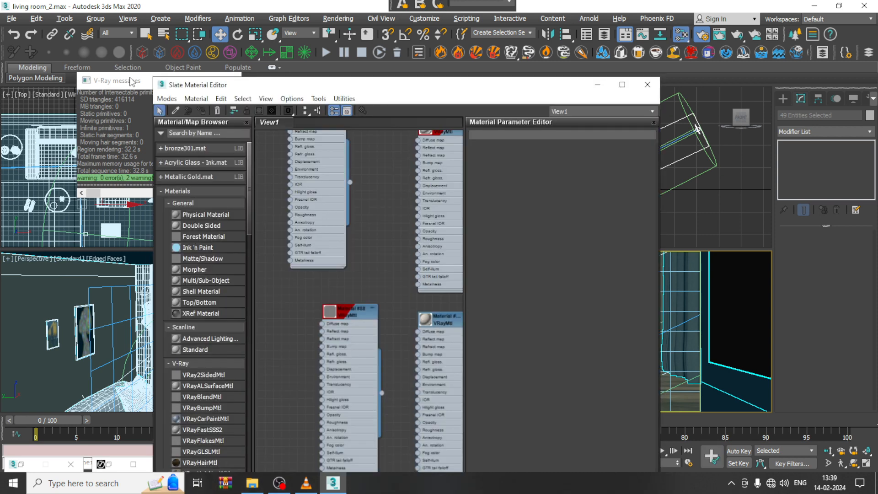
scroll(394, 294, down, 5)
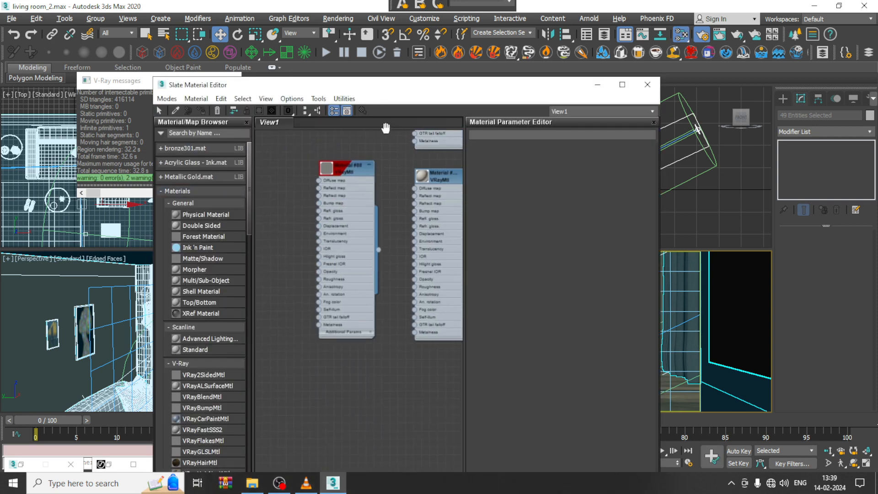
scroll(396, 287, down, 1)
drag(248, 161, 250, 198)
drag(214, 329, 338, 298)
double_click(338, 298)
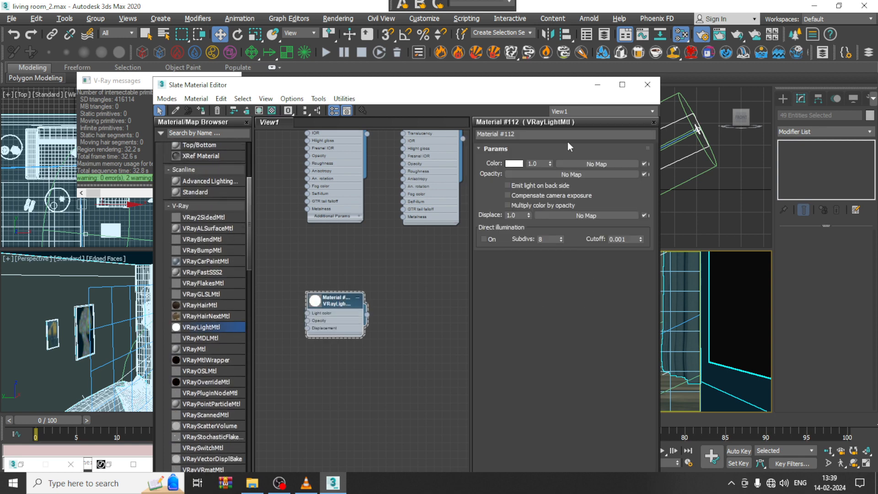
Step: Load a VRayDirt map into the colour slot of the new VRayLightMtl
click(595, 163)
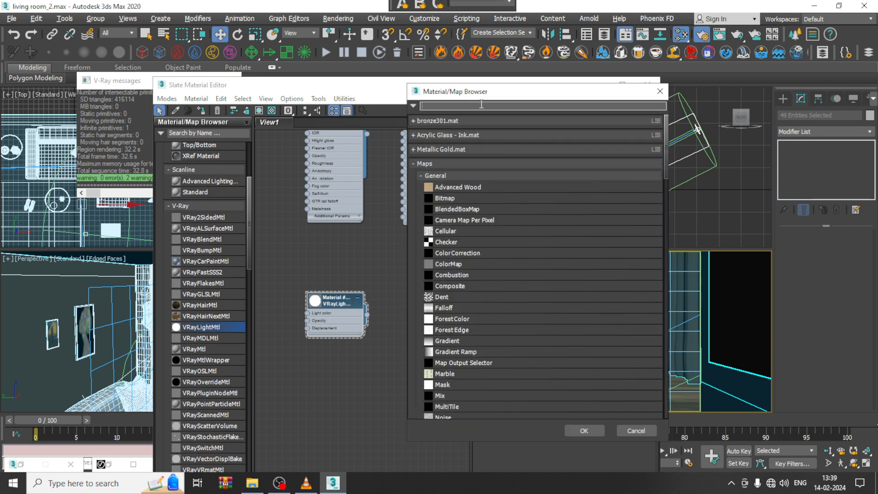
text(vraydirt)
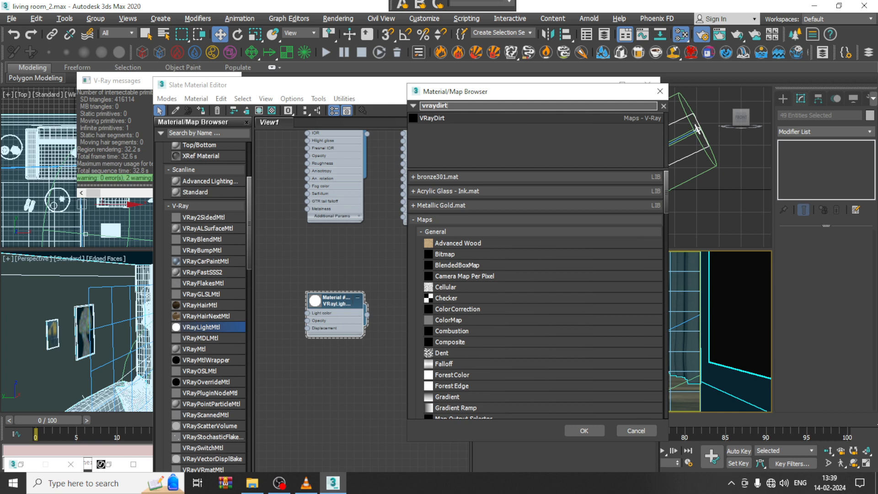
double_click(449, 118)
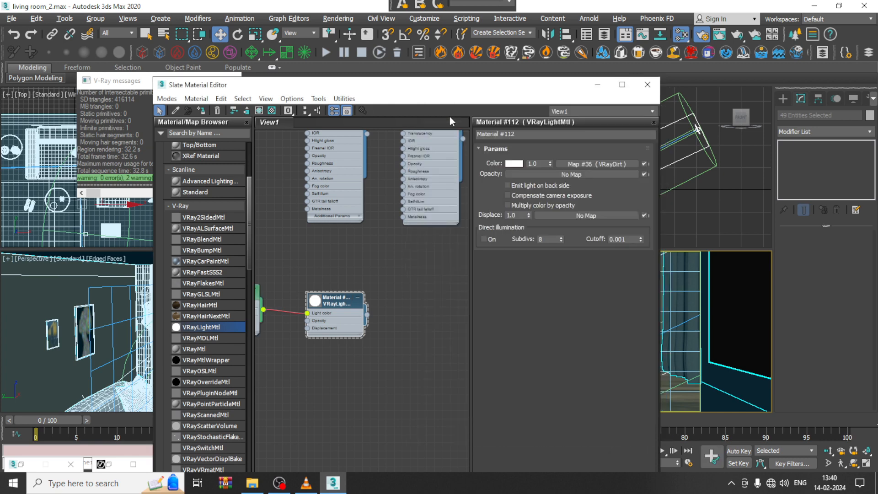
Step: Set the VRayDirt radius to 100 and assign the light material to the selected objects
click(624, 163)
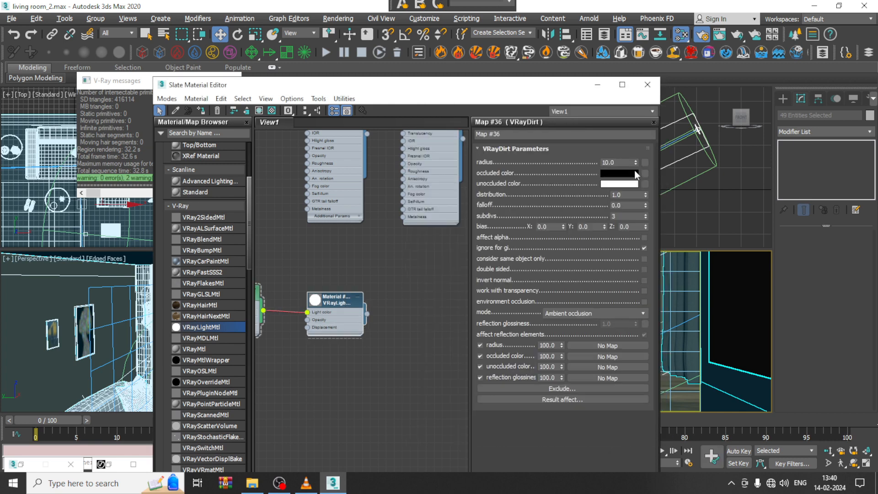
double_click(623, 162)
text(100)
key(Return)
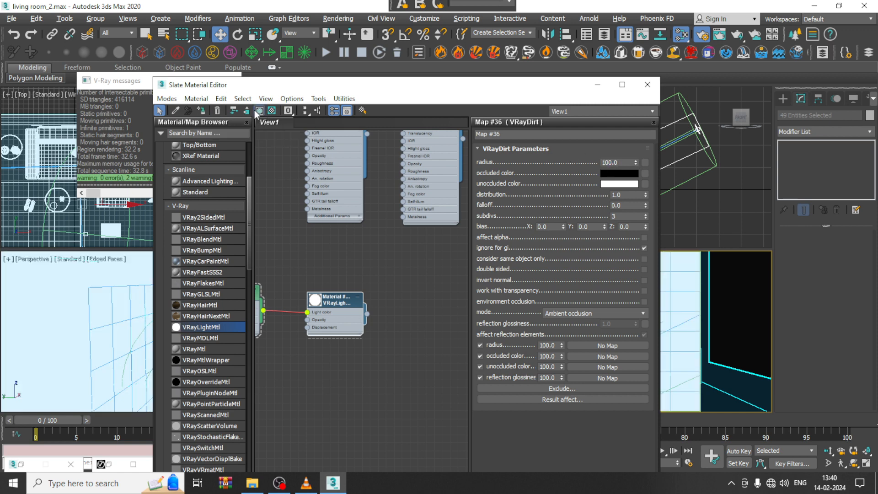
click(596, 85)
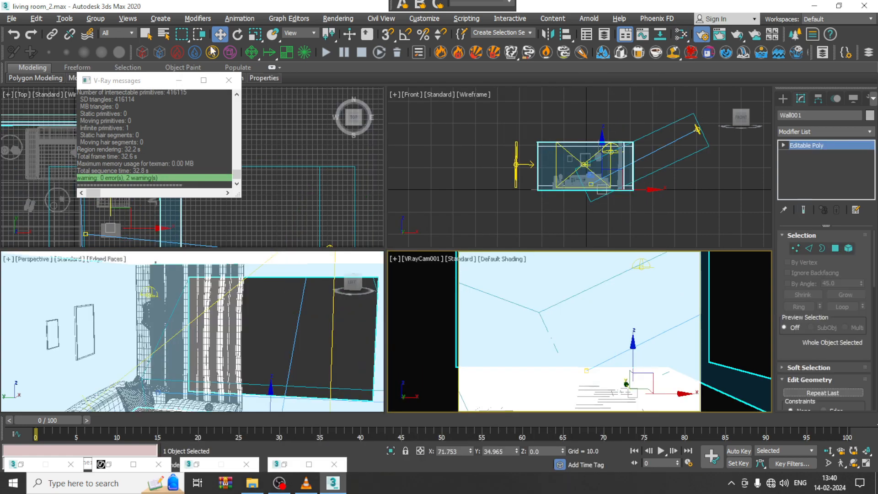
Step: Start a test render of the camera view, stop it and close the frame buffer
click(337, 19)
click(348, 39)
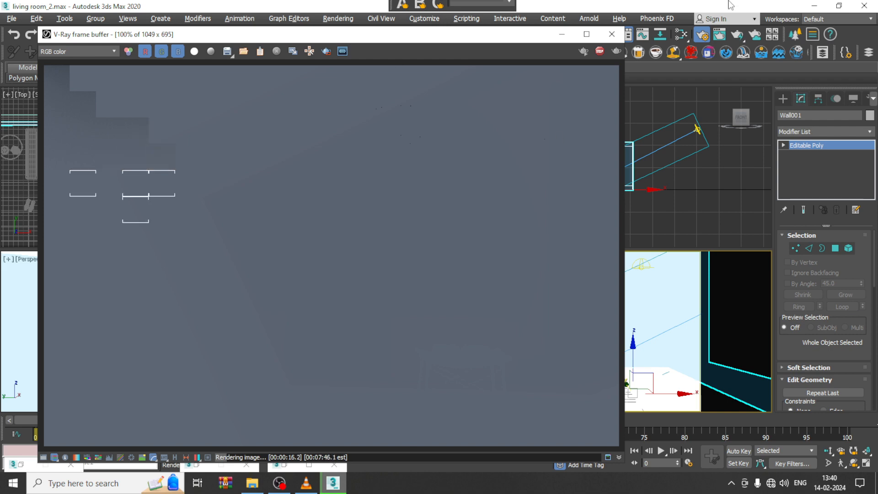
click(600, 51)
click(611, 34)
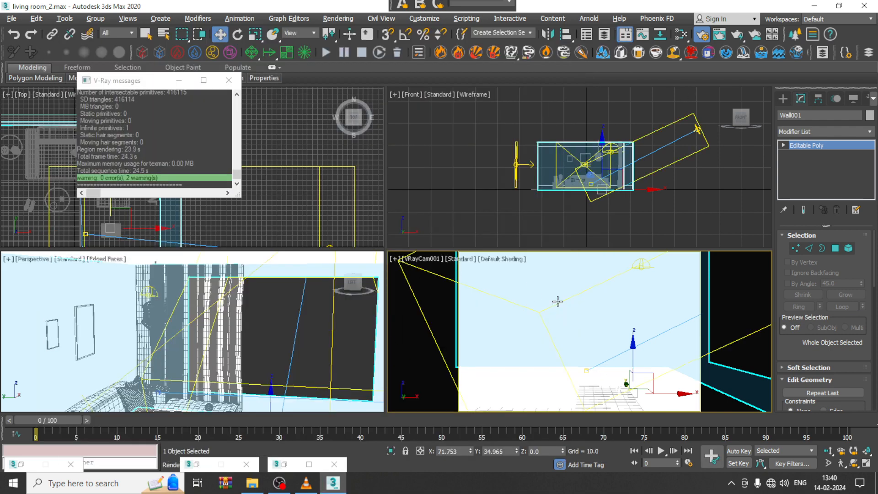
Step: Reopen the material editor and set the VRayDirt radius to 250
key(m)
double_click(617, 162)
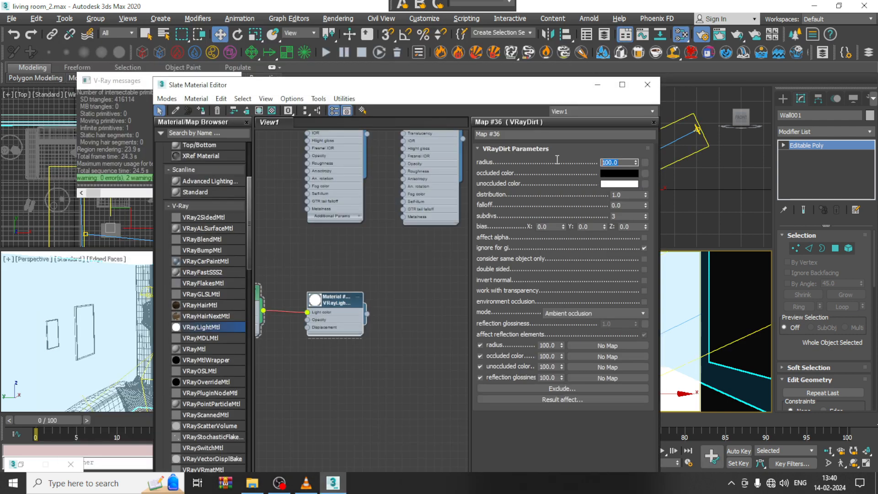
text(250)
key(Return)
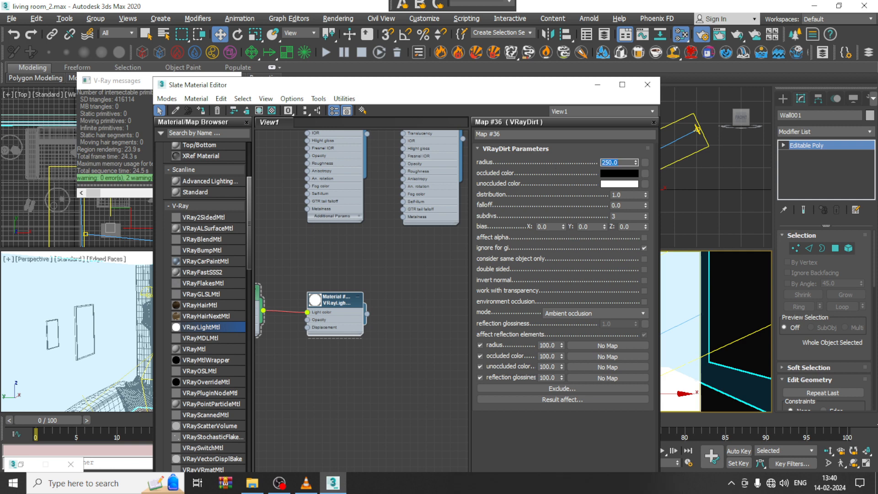
Step: Render the camera view with the VRayDirt light material, examine the emerging image up close and stop the render
click(337, 18)
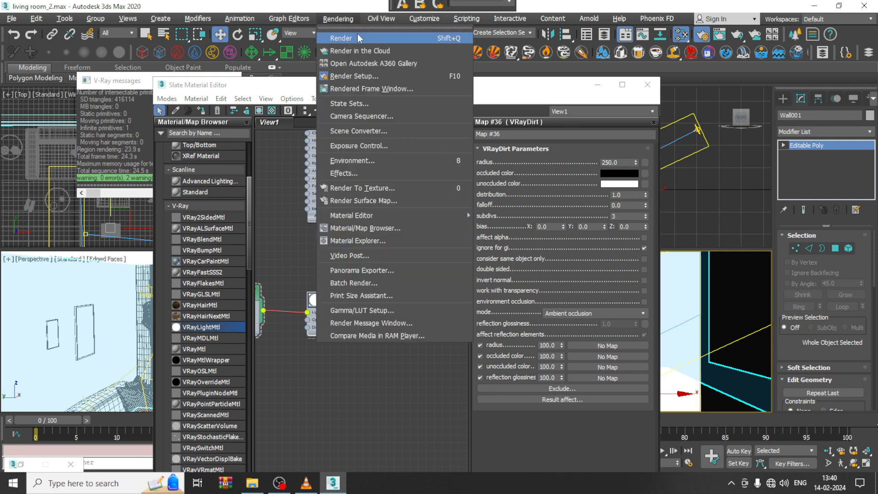
click(359, 37)
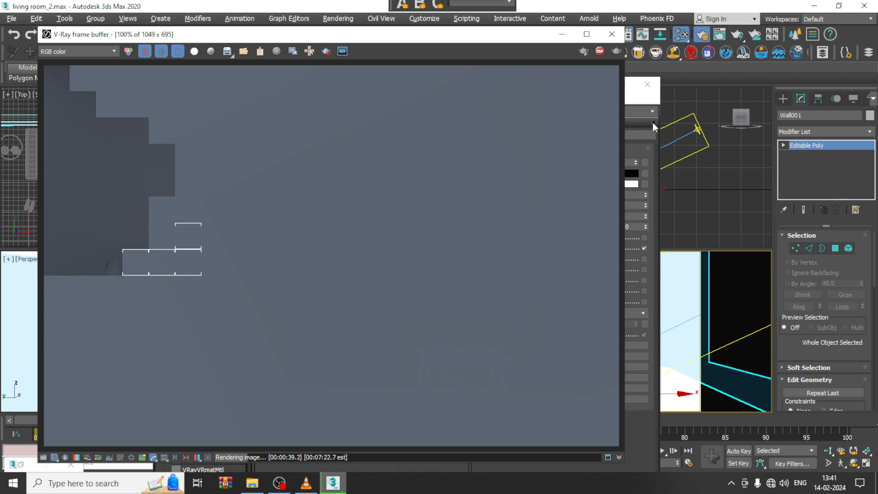
scroll(106, 238, up, 2)
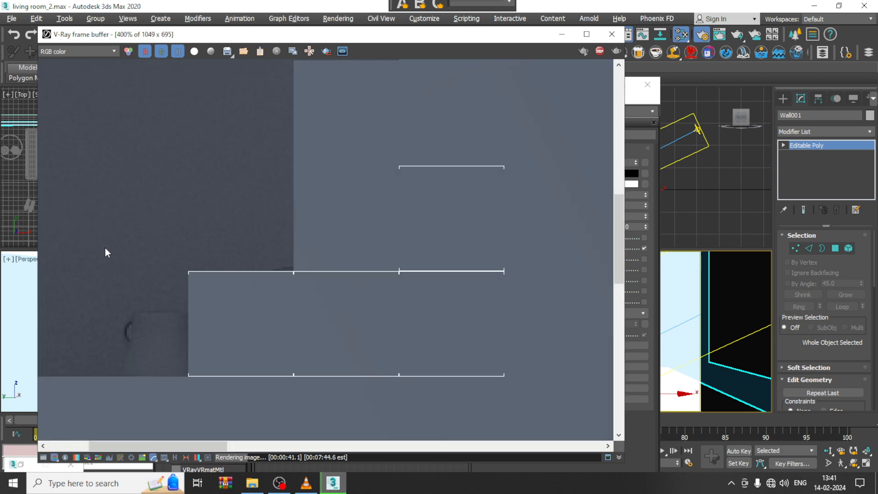
scroll(105, 252, down, 2)
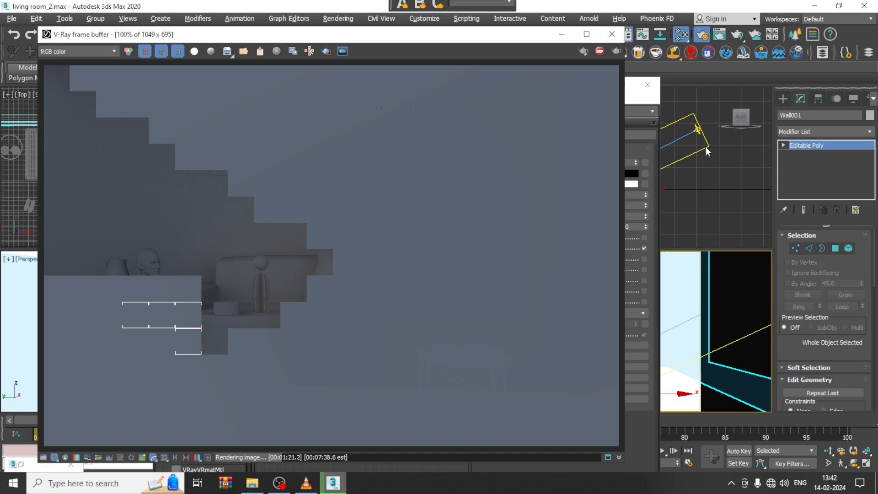
scroll(247, 257, up, 1)
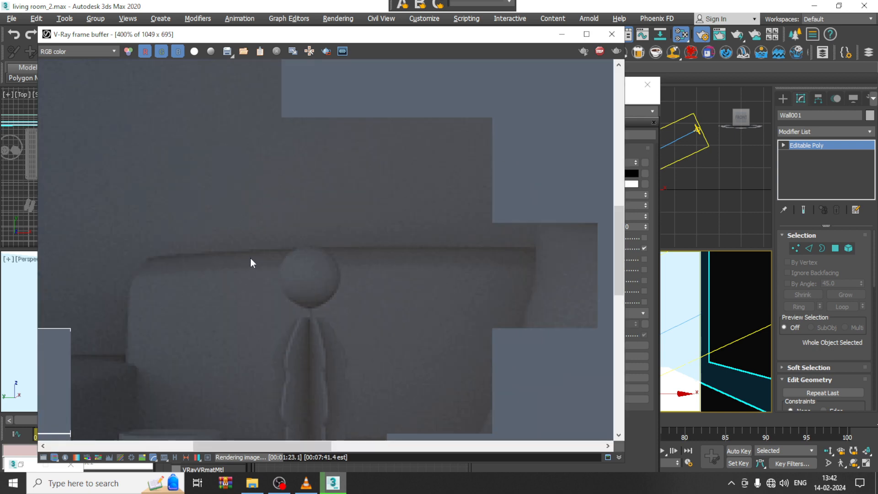
scroll(254, 262, down, 1)
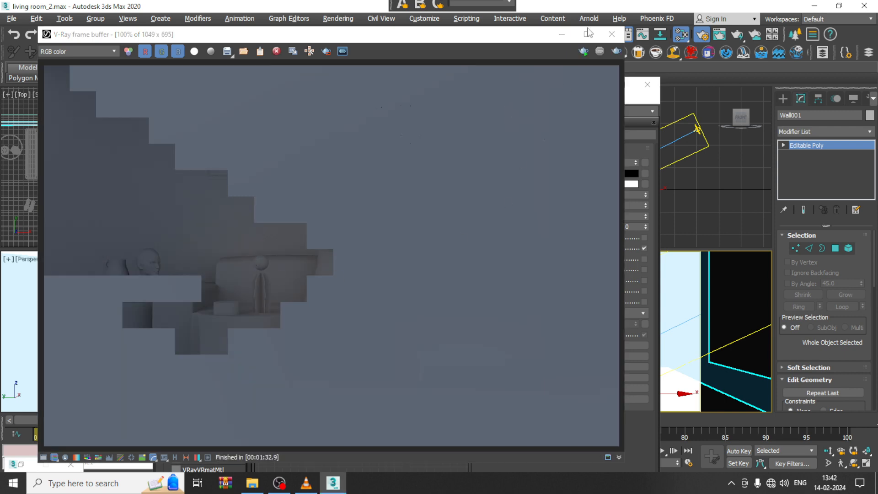
click(567, 36)
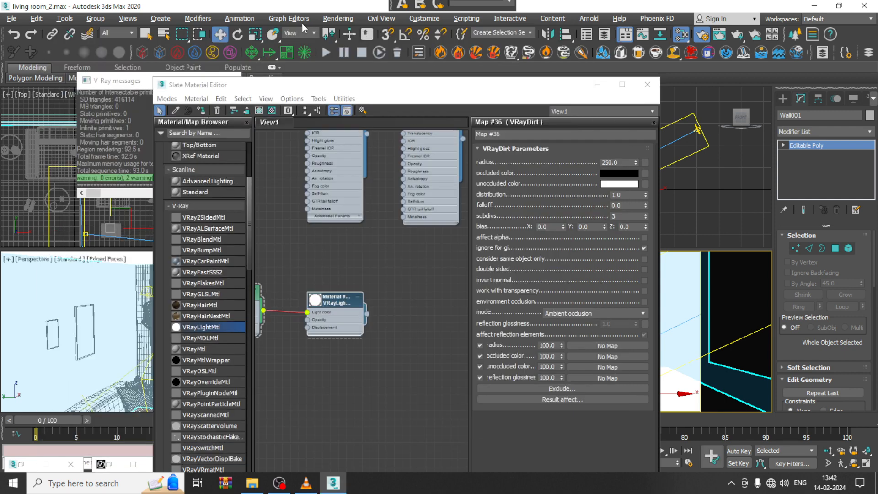
click(338, 19)
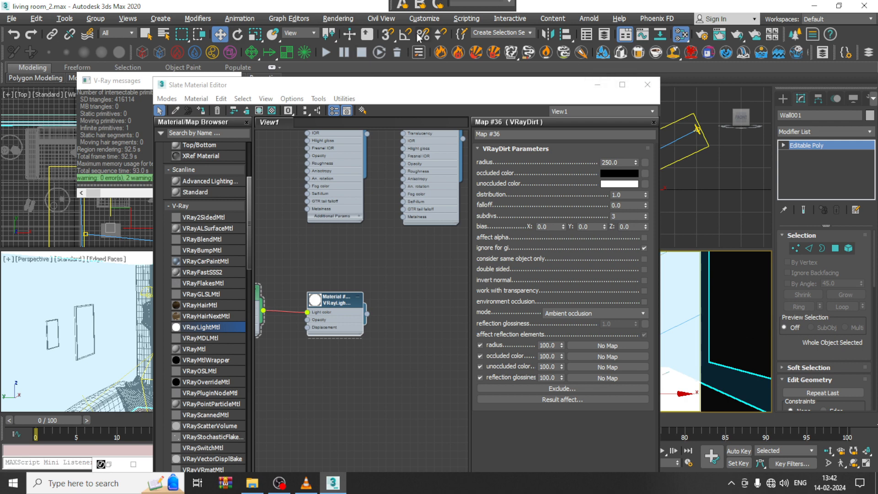
click(11, 18)
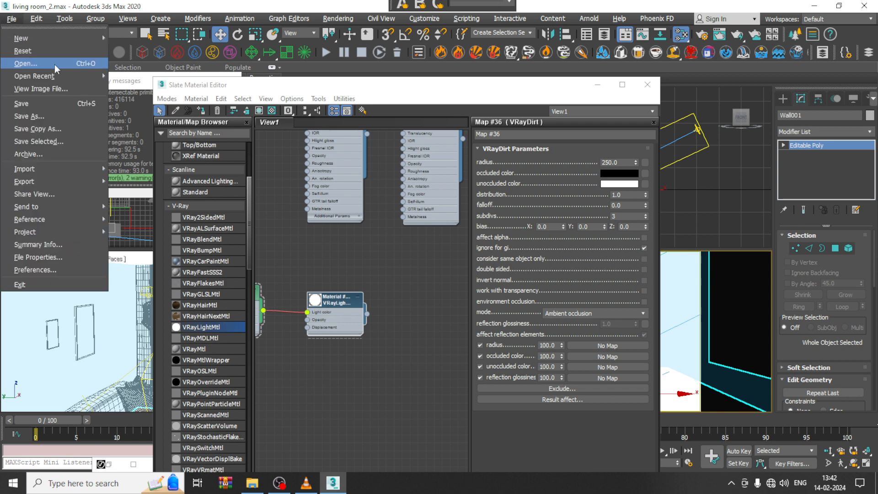
mouse_move(68, 75)
click(258, 87)
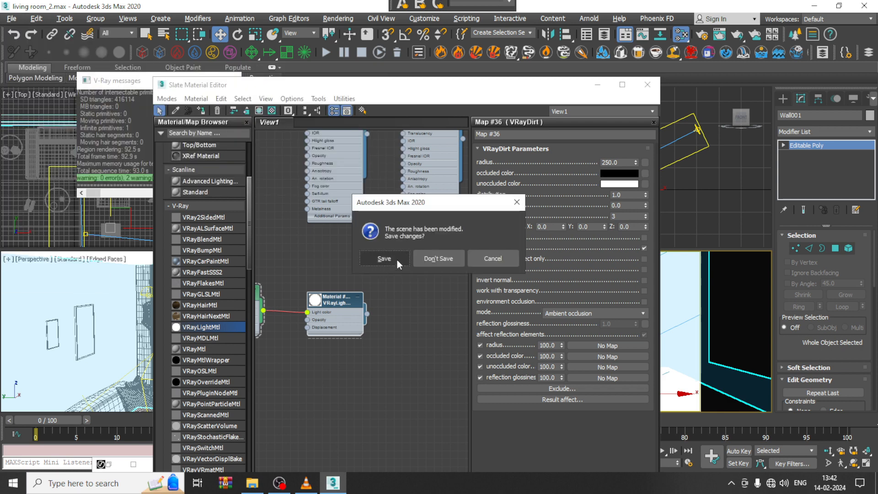
click(506, 262)
Step: Save the VRayDirt scene under the new name living room_3.max in the February 2024 folder
click(11, 18)
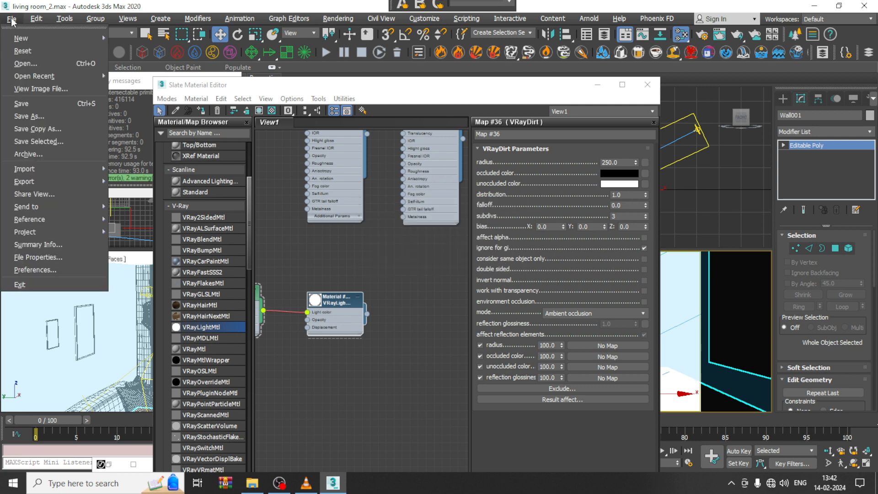
click(79, 115)
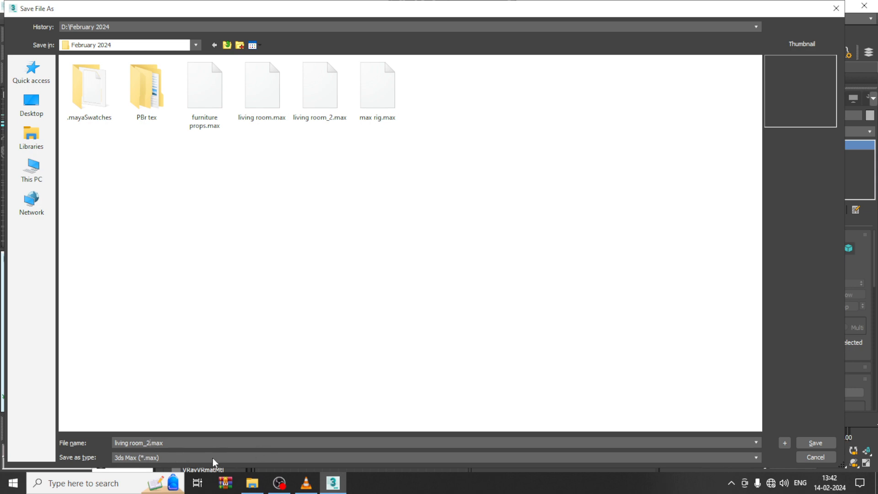
key(BackSpace)
text(3)
click(806, 443)
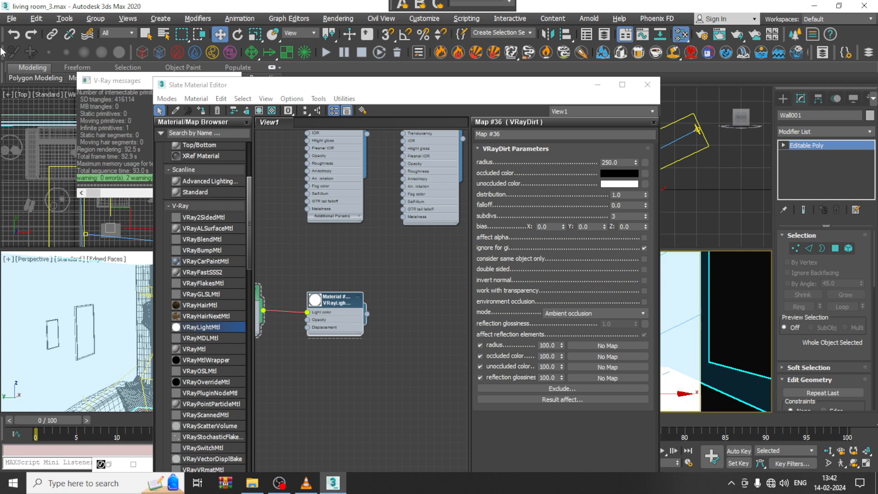
Step: Reopen the recent scene living room_2.max
click(15, 22)
mouse_move(69, 75)
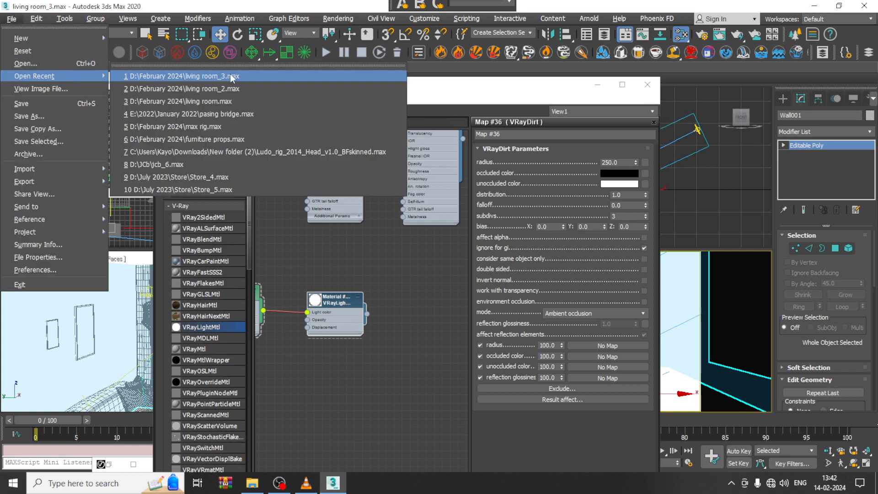
click(254, 89)
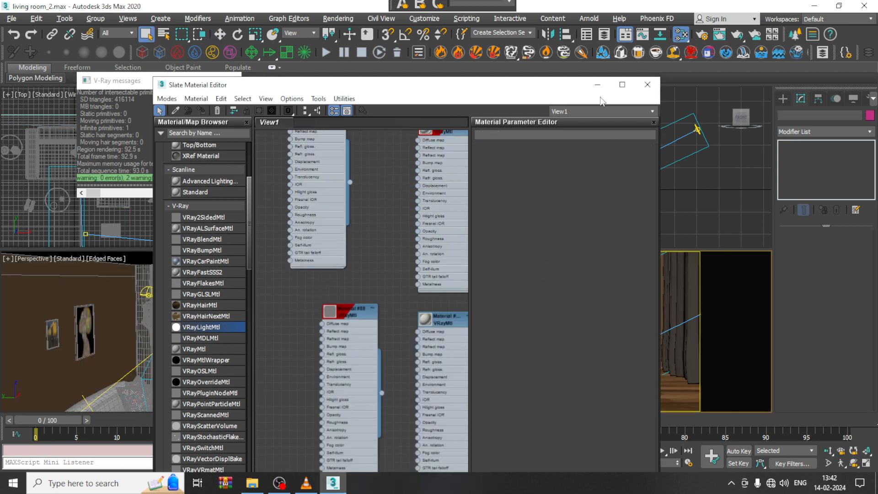
Step: Start adding render elements in the render setup and select VRayDiffuseFilter, VRayGlobalIllumination, VRayLighting and VRayAtmosphere, with the material editor minimised
click(338, 18)
click(387, 83)
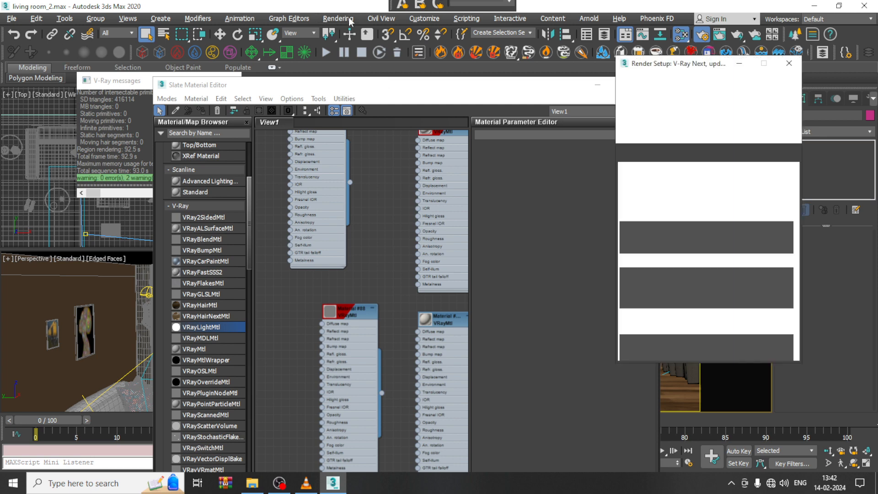
click(745, 152)
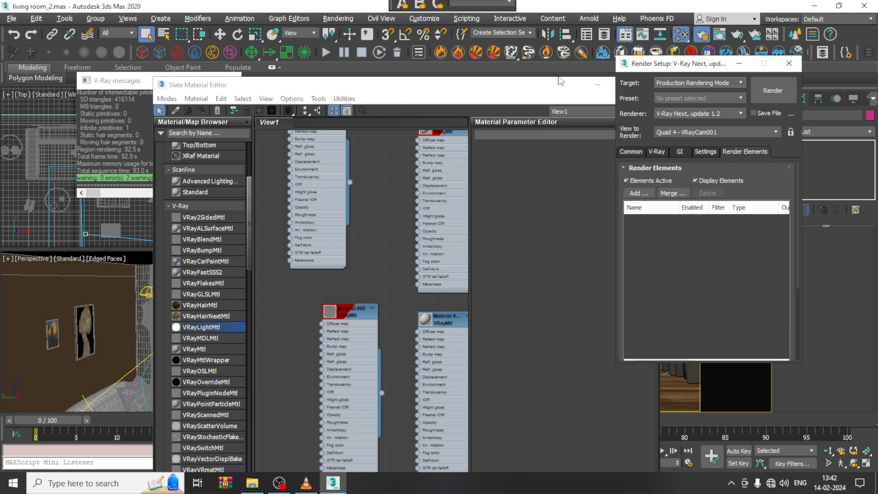
click(598, 85)
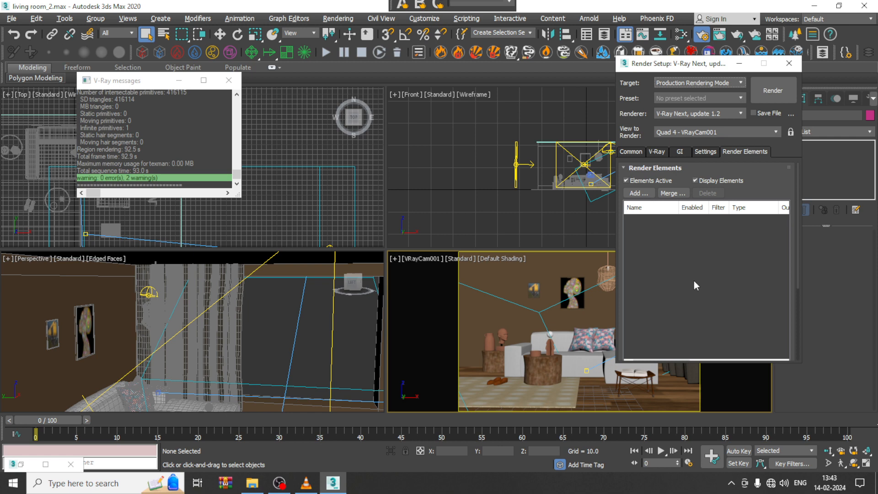
click(647, 196)
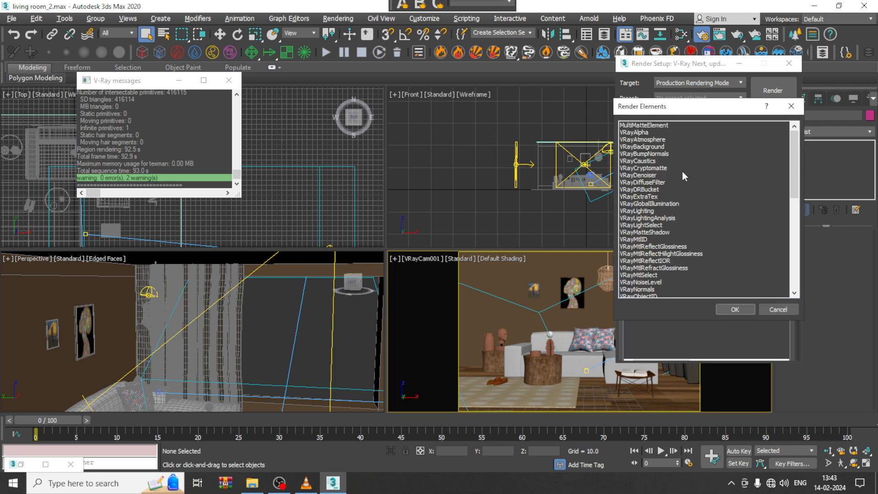
click(654, 183)
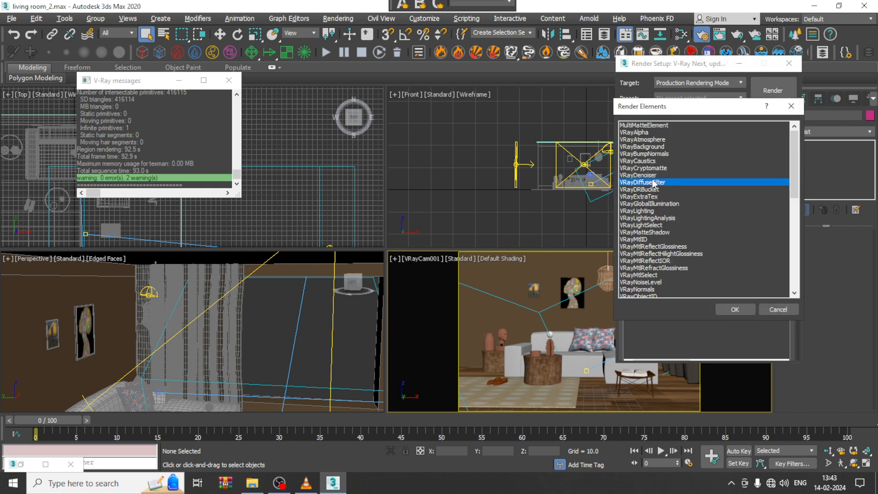
ctrl+click(674, 206)
ctrl+click(649, 211)
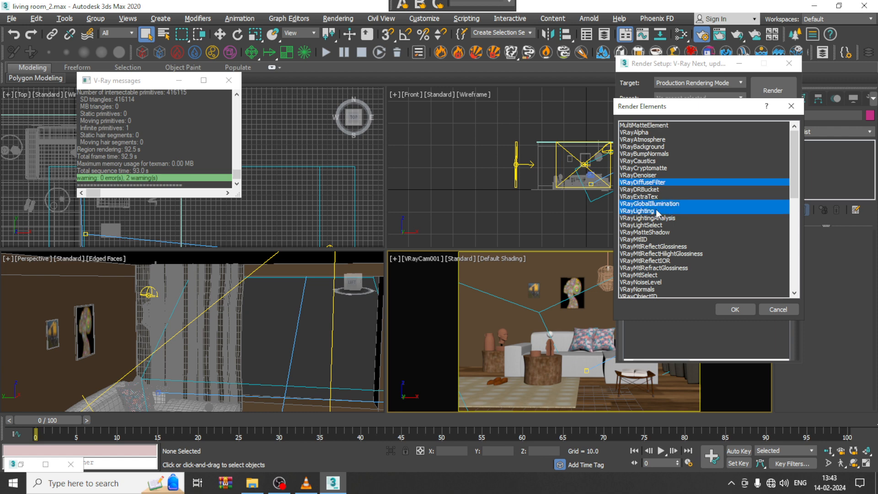
ctrl+click(655, 140)
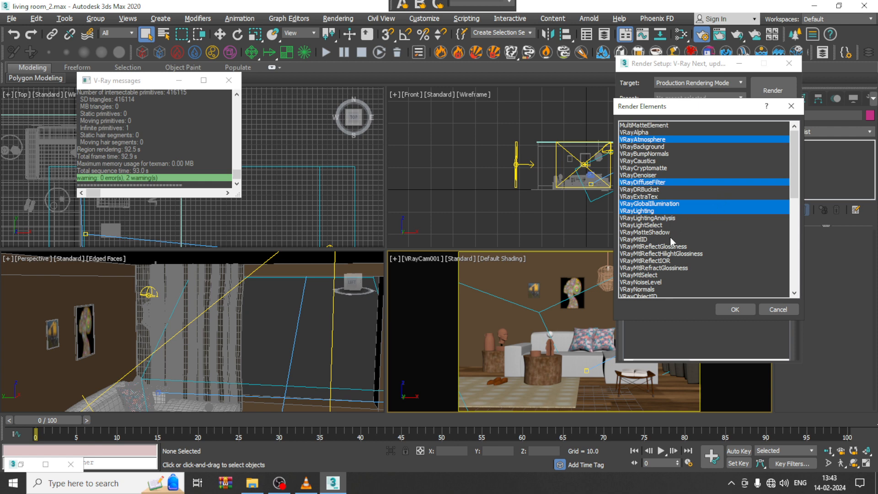
Step: Extend the render element selection with VRayReflection, VRayRefraction, VRayShadows, VRaySpecular and VRayZDepth
scroll(696, 247, down, 2)
scroll(719, 254, down, 1)
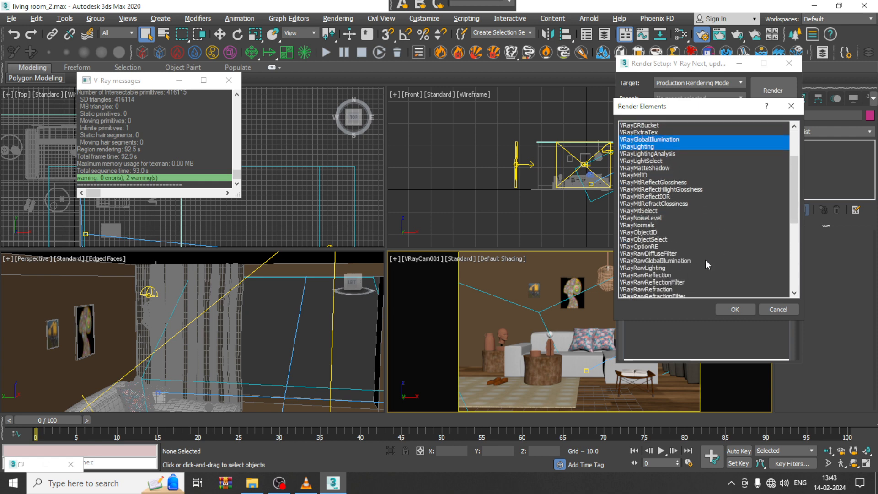
scroll(692, 267, down, 2)
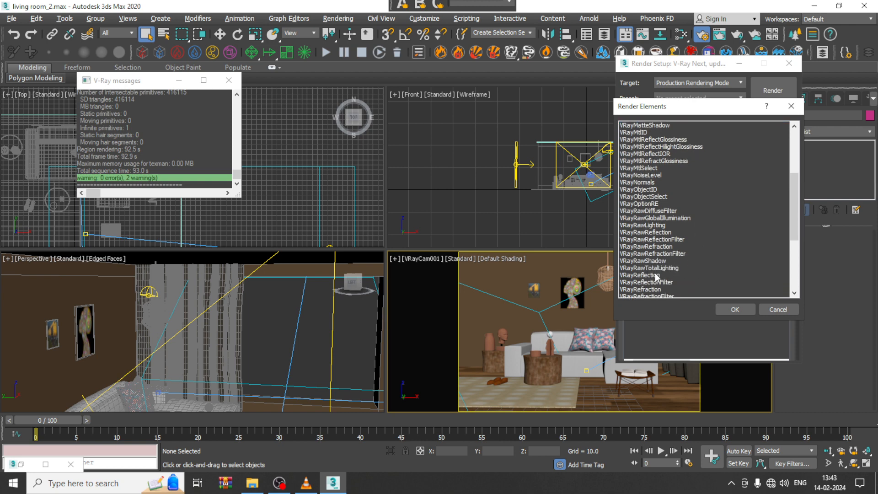
click(656, 276)
ctrl+click(666, 290)
scroll(699, 239, down, 2)
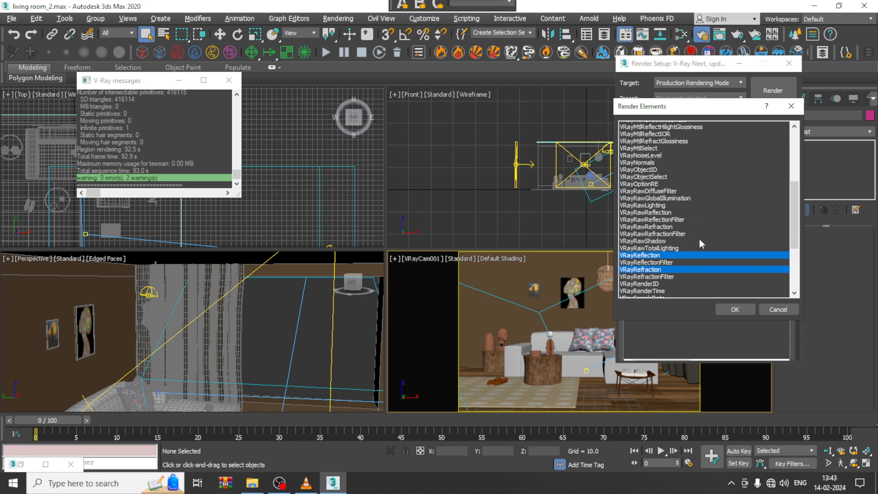
scroll(696, 241, down, 1)
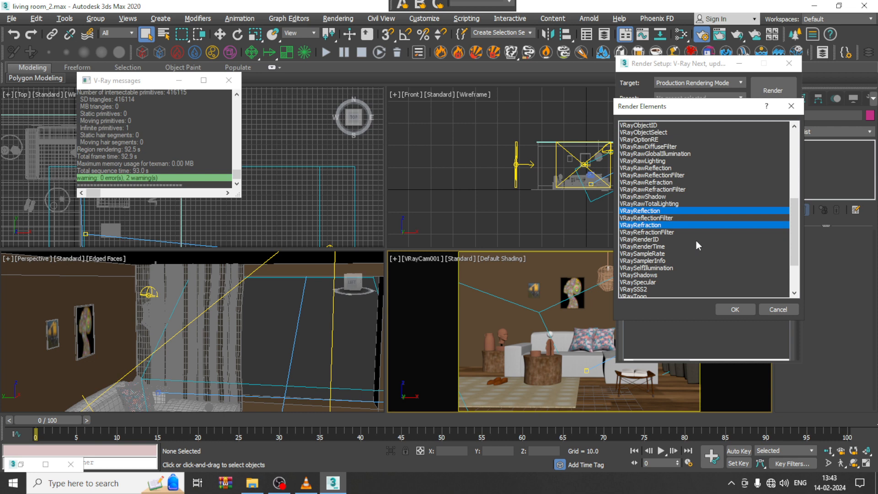
ctrl+click(654, 277)
ctrl+click(654, 282)
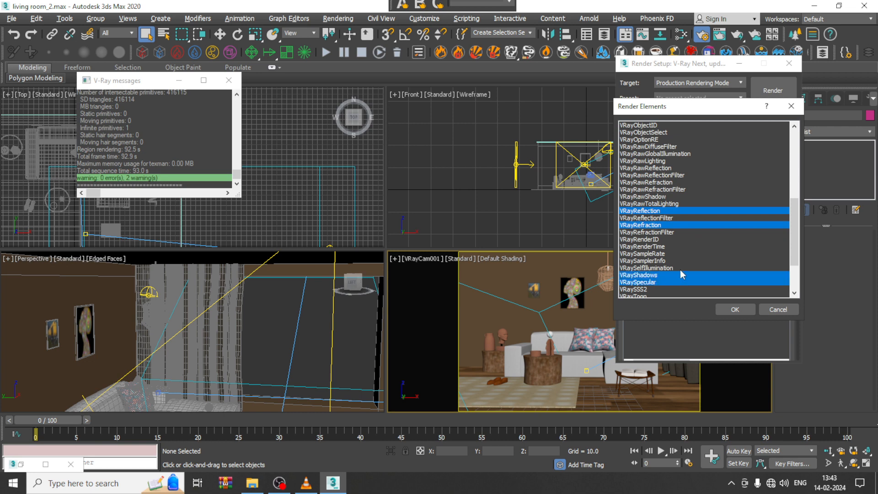
scroll(679, 270, down, 3)
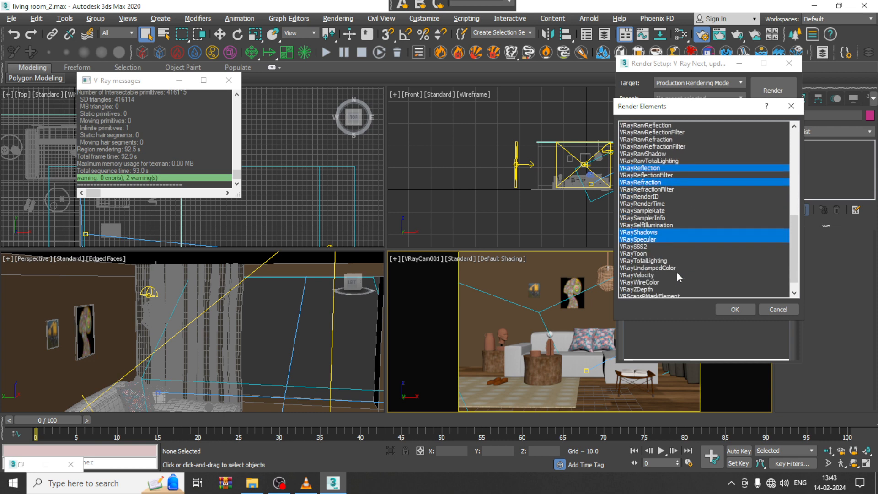
scroll(679, 273, down, 1)
ctrl+click(648, 276)
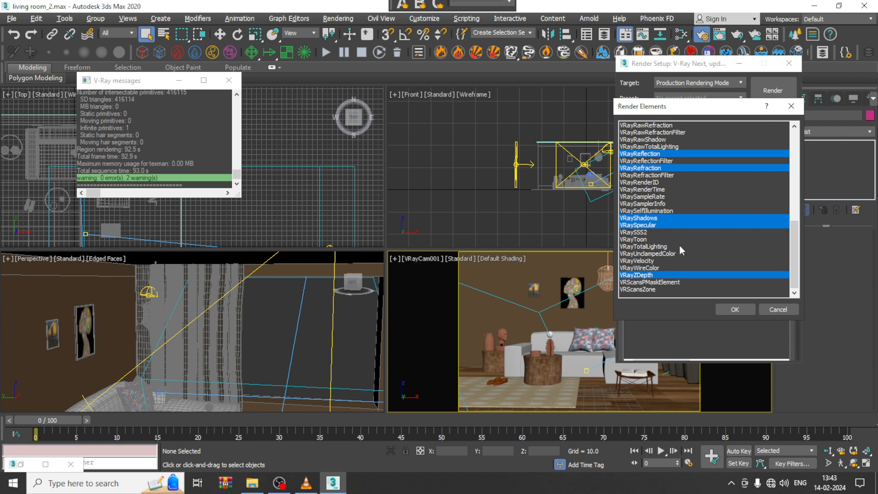
Step: Review the selected render elements through the whole list and add them to the render
scroll(675, 256, up, 3)
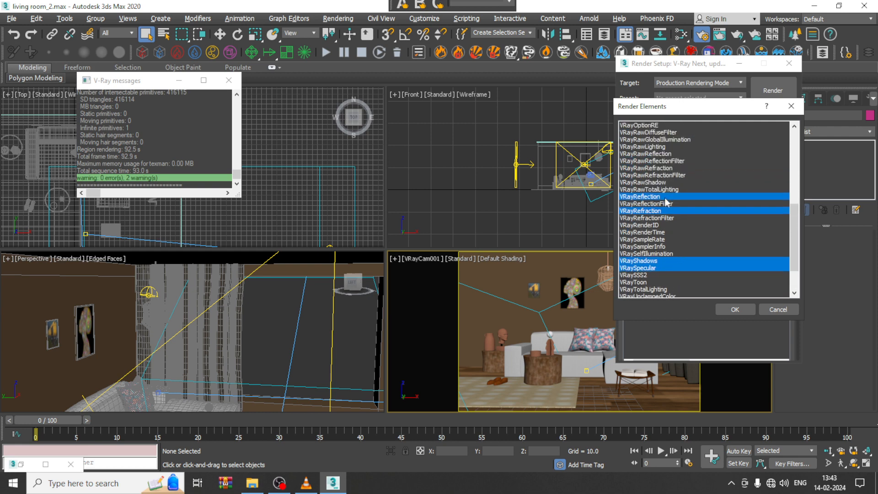
scroll(664, 248, up, 3)
scroll(668, 249, up, 6)
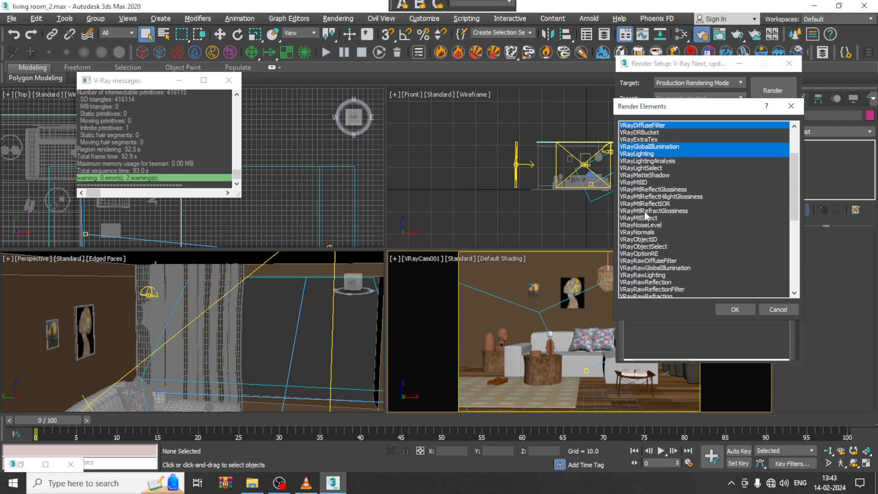
scroll(644, 213, up, 3)
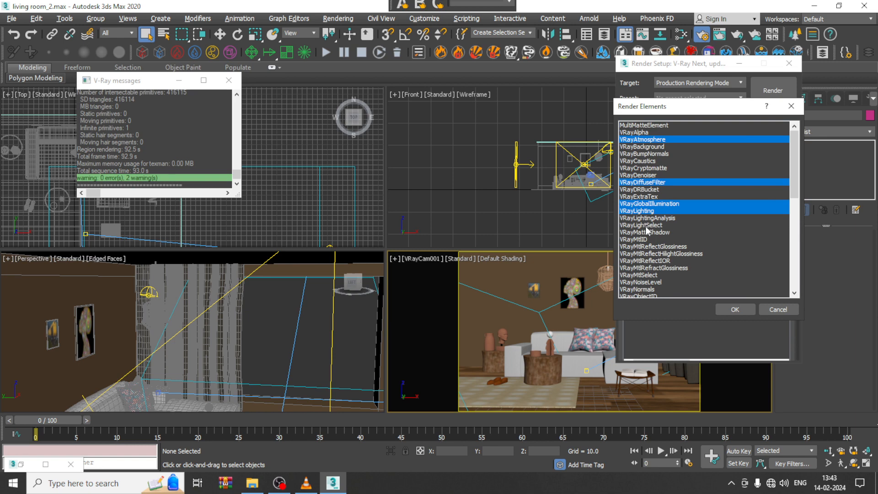
scroll(644, 215, down, 2)
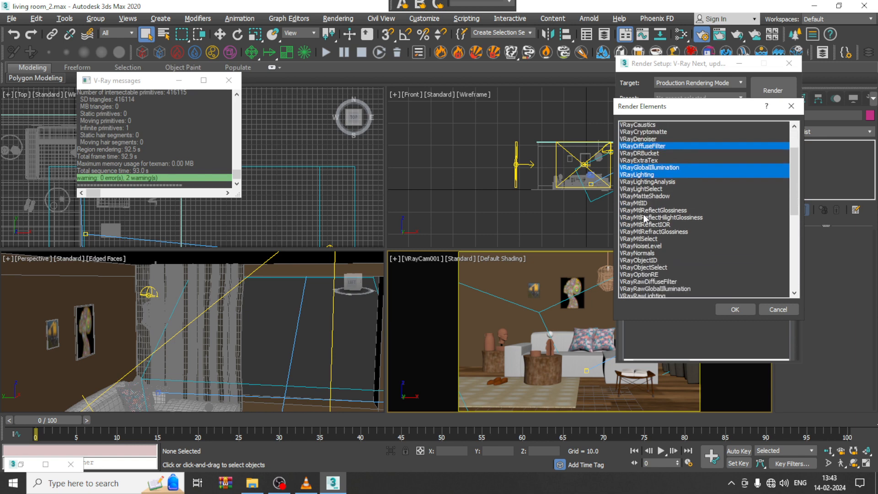
scroll(644, 219, down, 6)
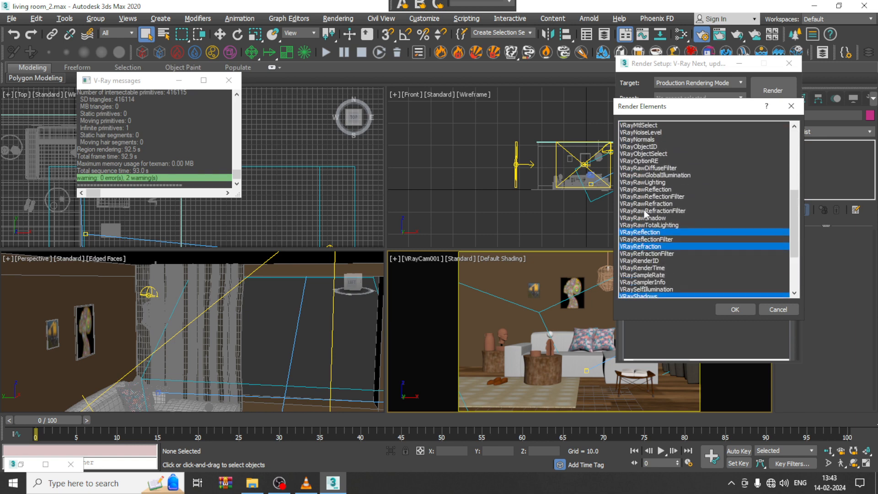
scroll(656, 206, down, 2)
ctrl+click(752, 272)
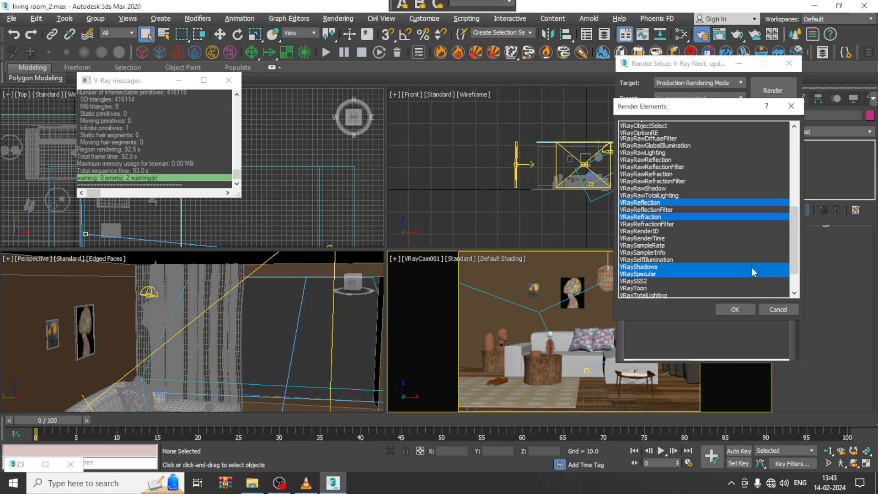
click(746, 309)
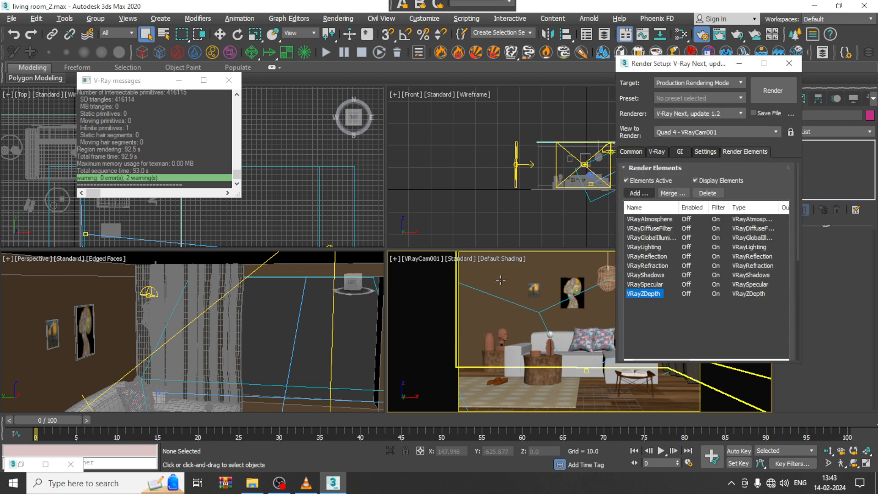
Step: Set the bucket image sampler's min subdivs to 10 and max subdivs to 50 in the V-Ray render settings
click(659, 150)
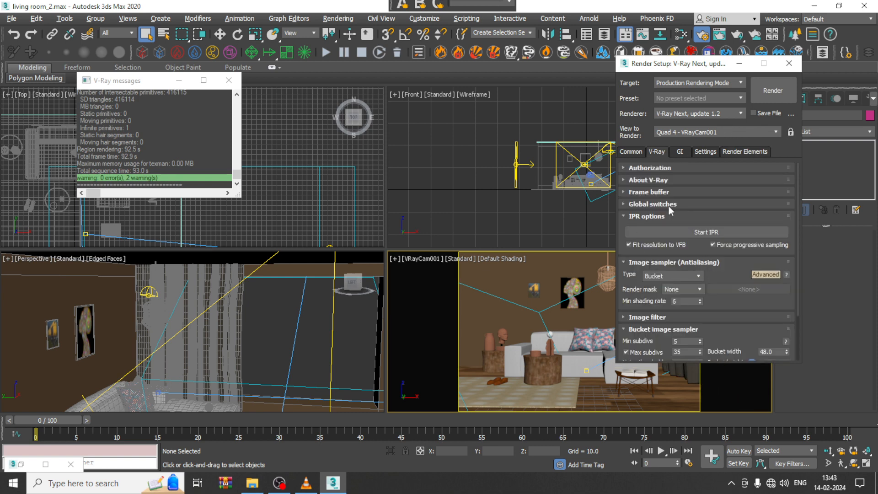
click(654, 317)
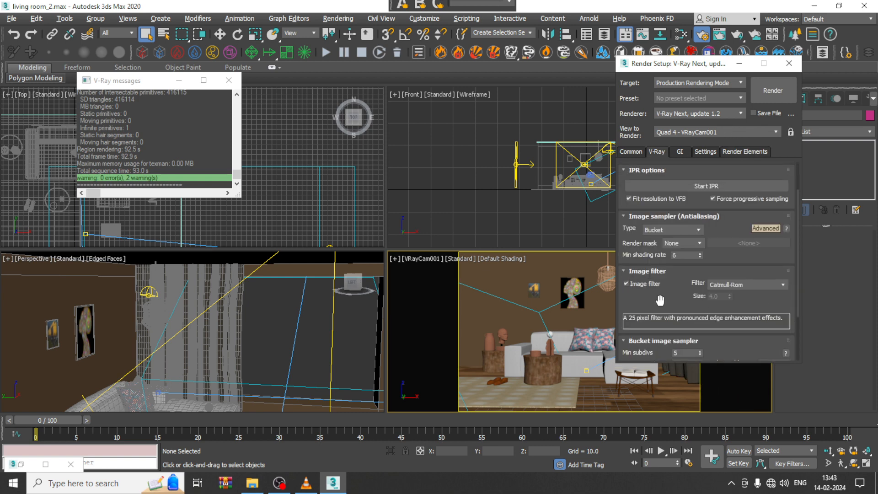
scroll(660, 300, down, 3)
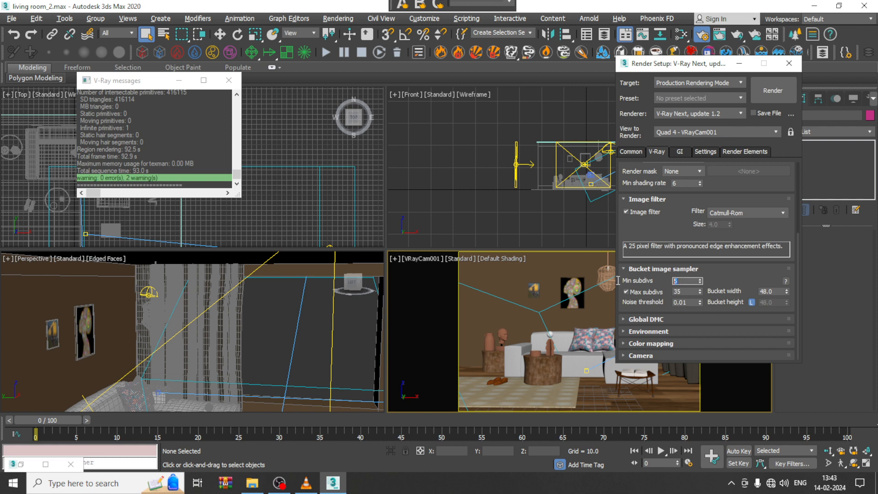
key(Tab)
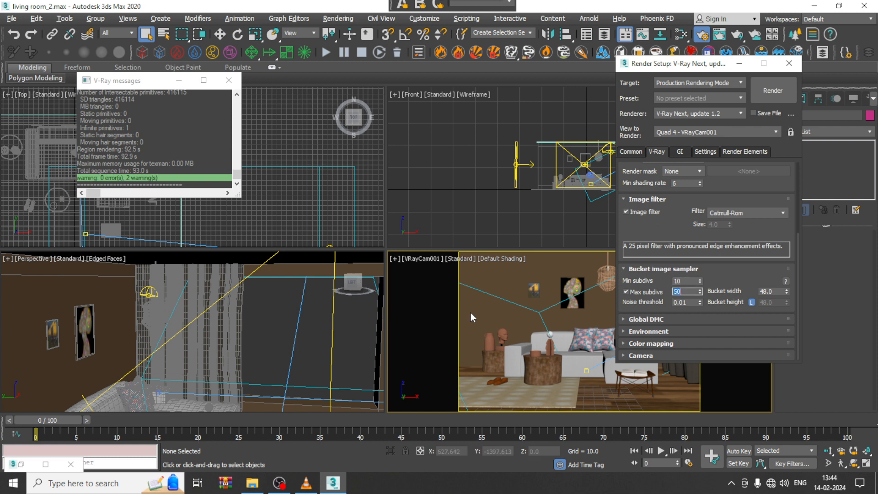
Step: Set the reflection subdivs of the wall material to 16 in the Slate Material Editor
click(276, 328)
key(m)
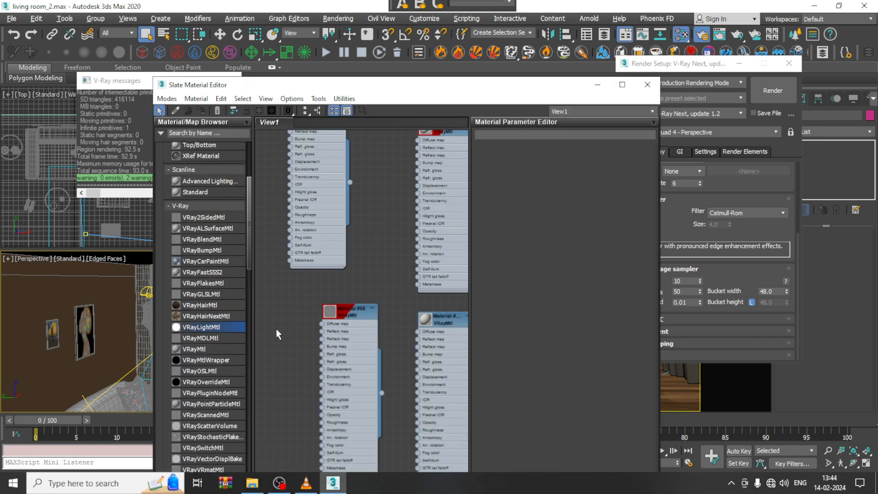
scroll(400, 228, down, 8)
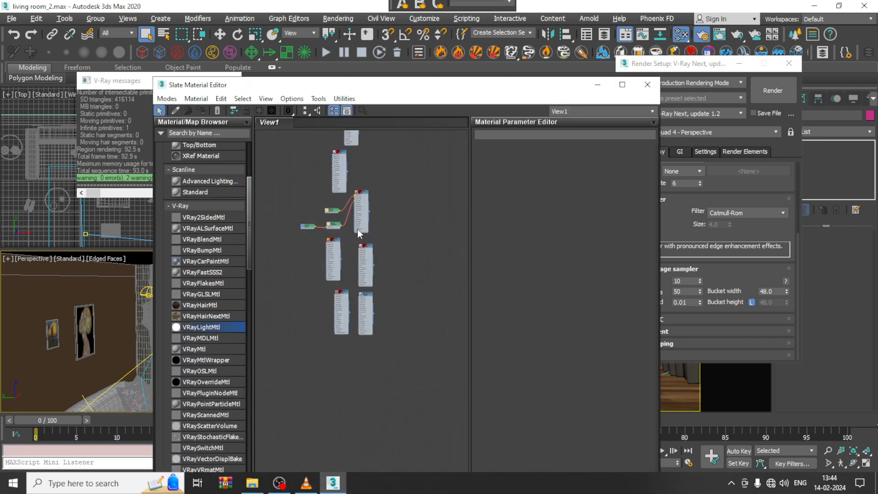
scroll(385, 282, up, 6)
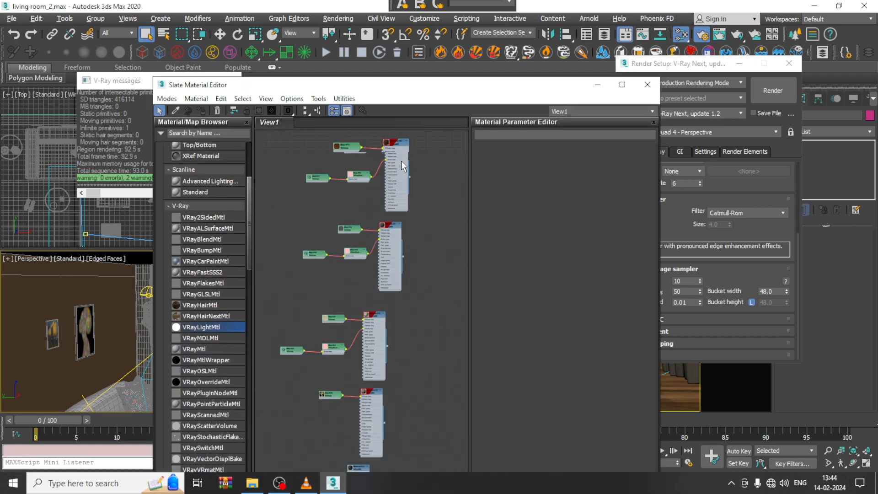
middle_drag(410, 349, 403, 394)
middle_drag(417, 207, 386, 380)
middle_drag(398, 187, 380, 456)
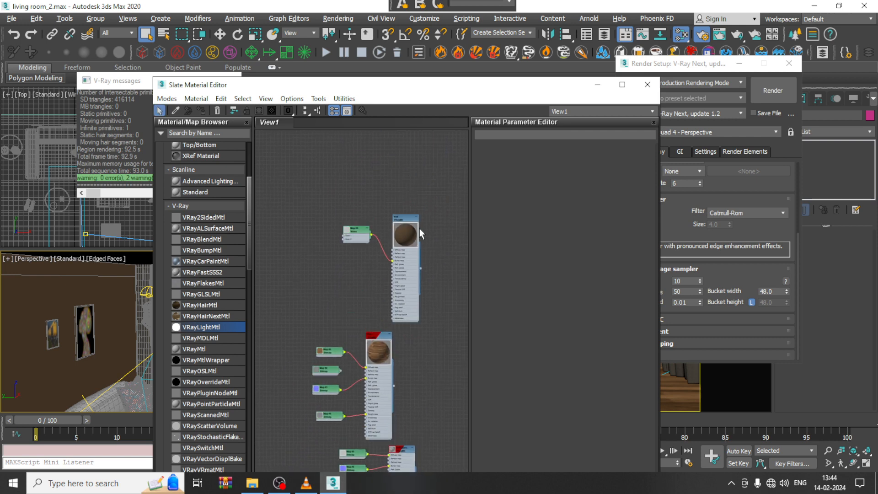
scroll(417, 230, up, 3)
double_click(405, 235)
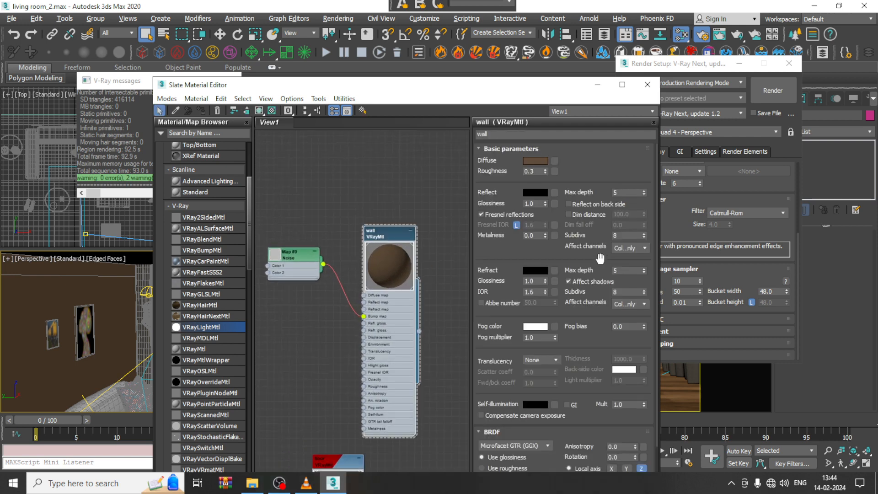
double_click(628, 235)
text(3)
Step: Set the reflection subdivs of the wood-textured floor material to 16
middle_drag(297, 359, 304, 141)
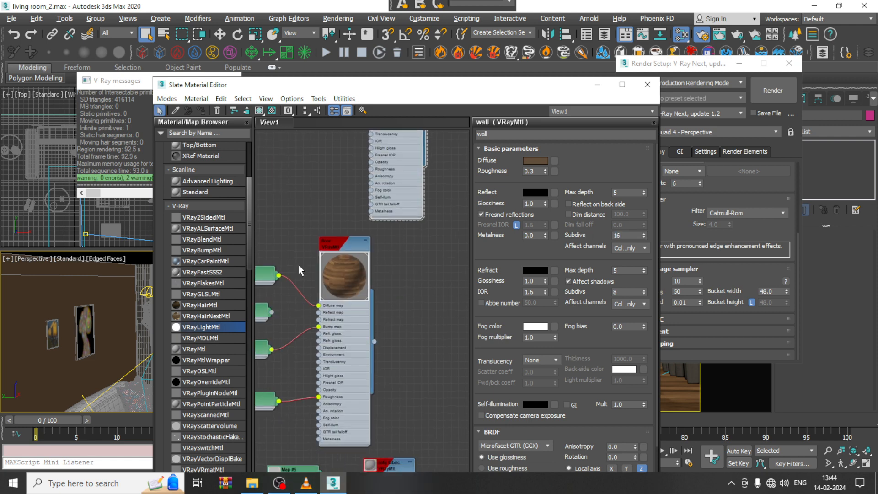
double_click(341, 247)
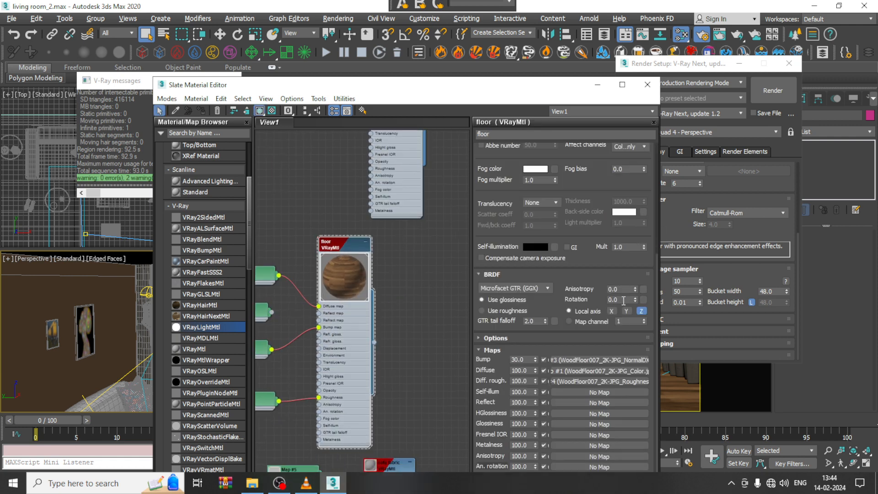
scroll(618, 252, up, 5)
double_click(625, 234)
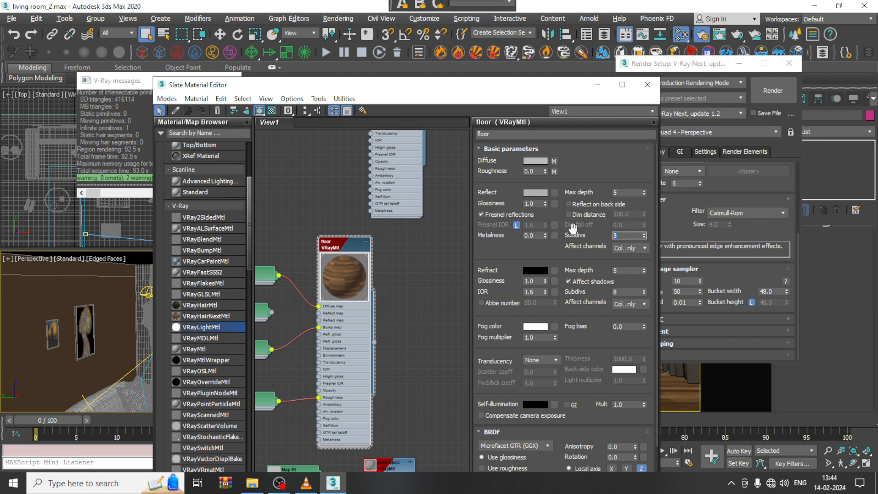
text(16)
Step: Raise the reflection subdivs of the sofa fabric and pillows materials to match the floor material
middle_drag(401, 375, 416, 162)
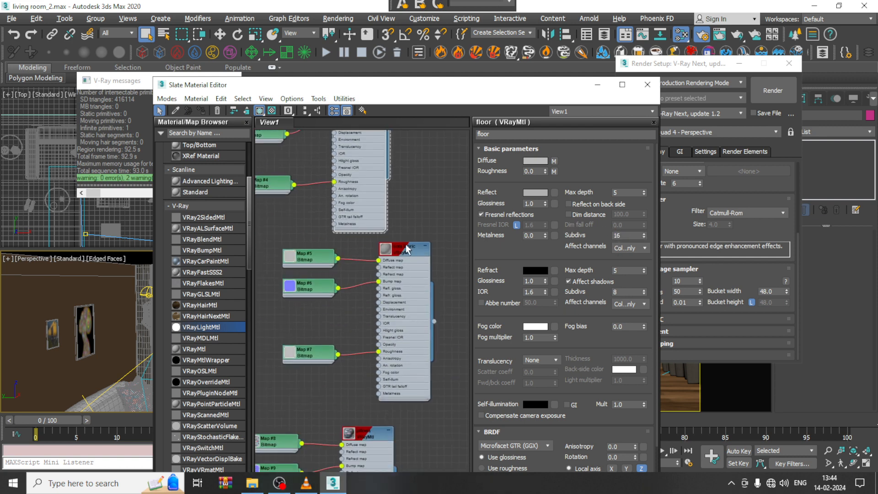
double_click(419, 259)
double_click(621, 235)
text(3)
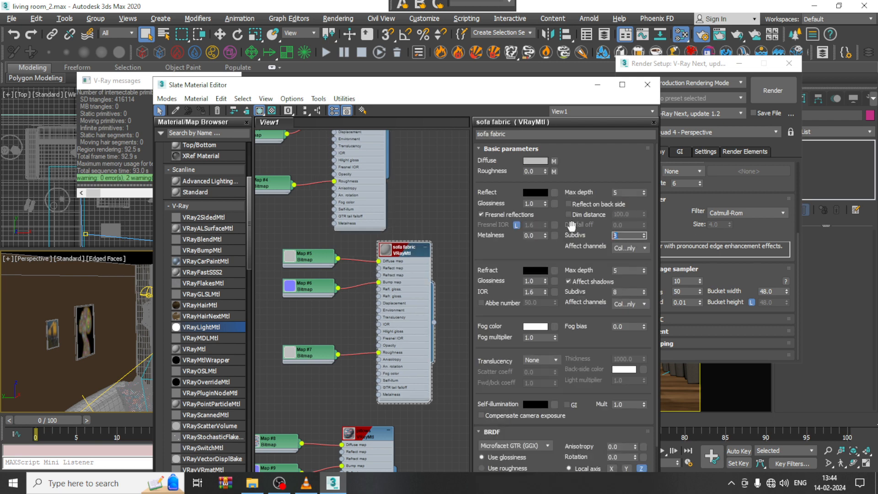
middle_drag(351, 319, 354, 153)
double_click(364, 270)
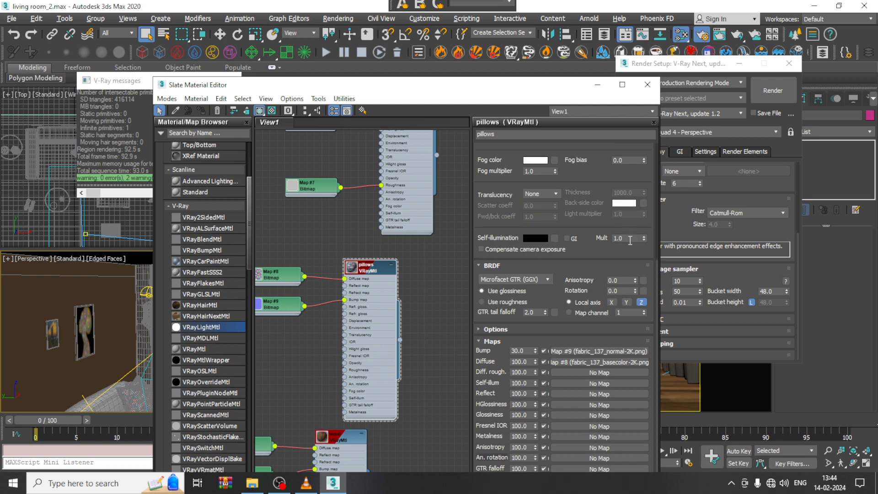
double_click(621, 235)
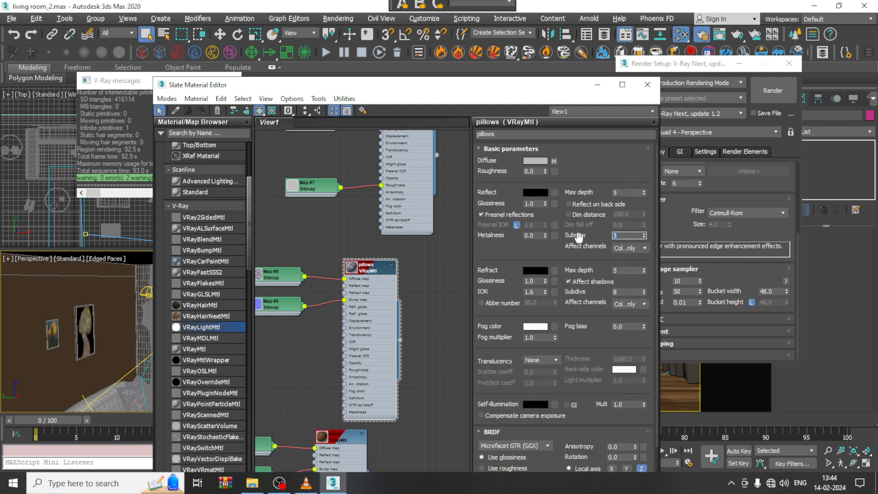
text(16)
Step: Set the reflection subdivs of the wood material and Material #7 to 16
middle_drag(434, 426, 421, 317)
double_click(364, 314)
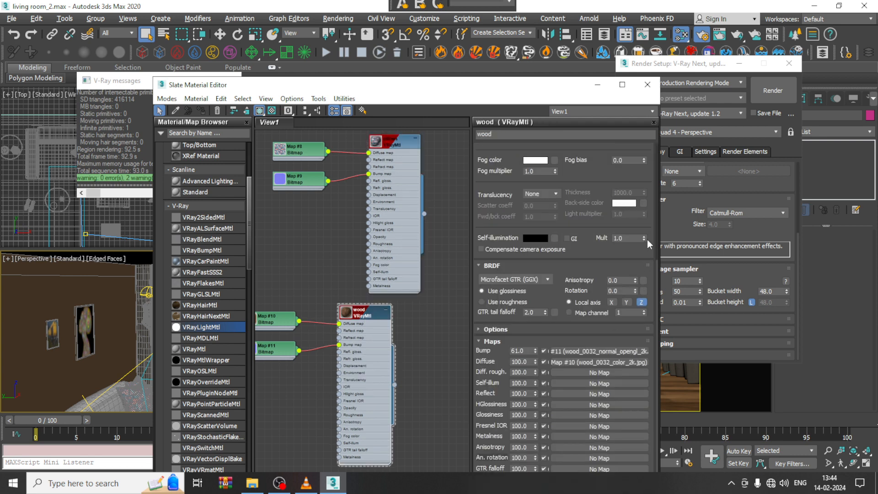
scroll(602, 168, up, 5)
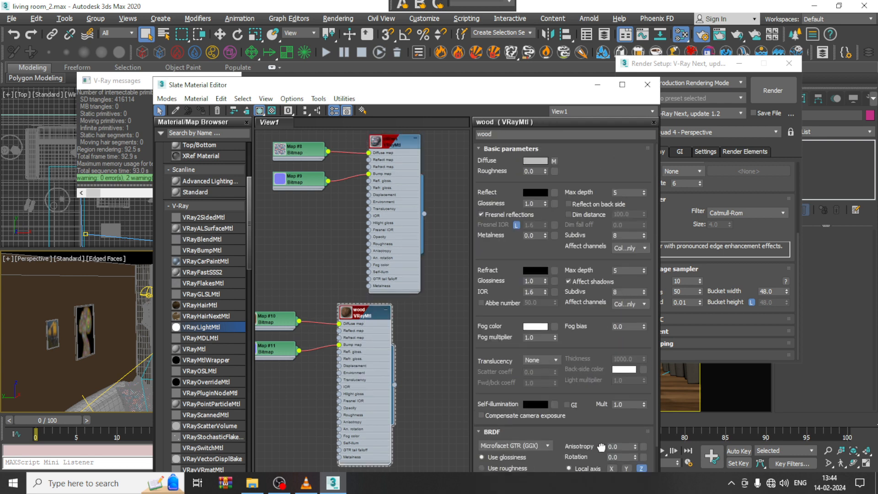
double_click(627, 235)
text(16)
middle_drag(401, 457, 419, 287)
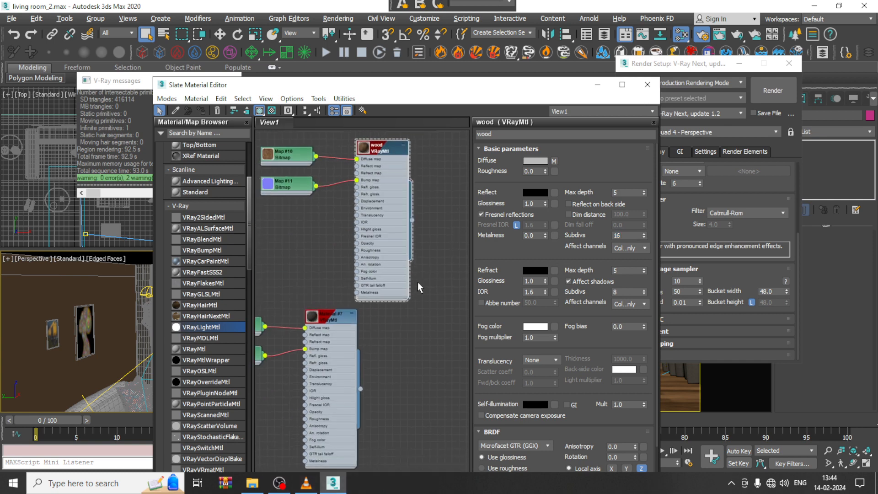
double_click(327, 316)
double_click(611, 235)
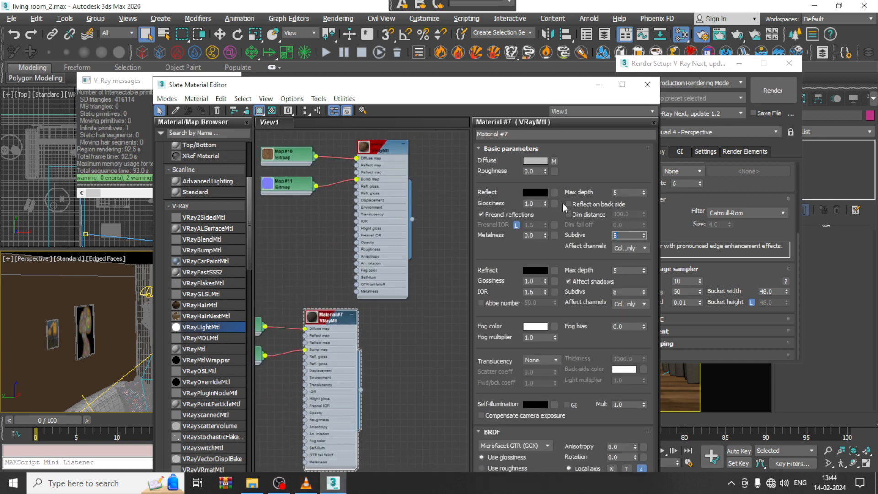
text(16)
Step: Set the reflection subdivs of Material #8 and Material #9 to 16
middle_drag(385, 382, 438, 114)
double_click(396, 233)
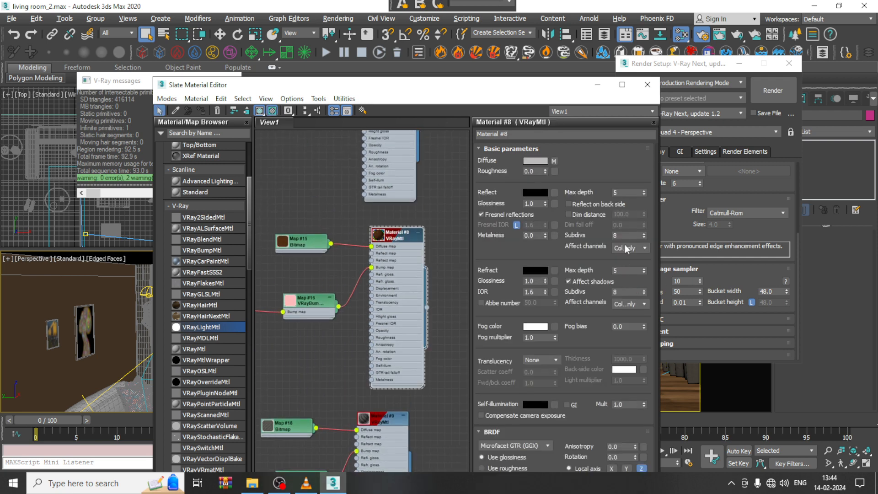
double_click(625, 235)
double_click(388, 423)
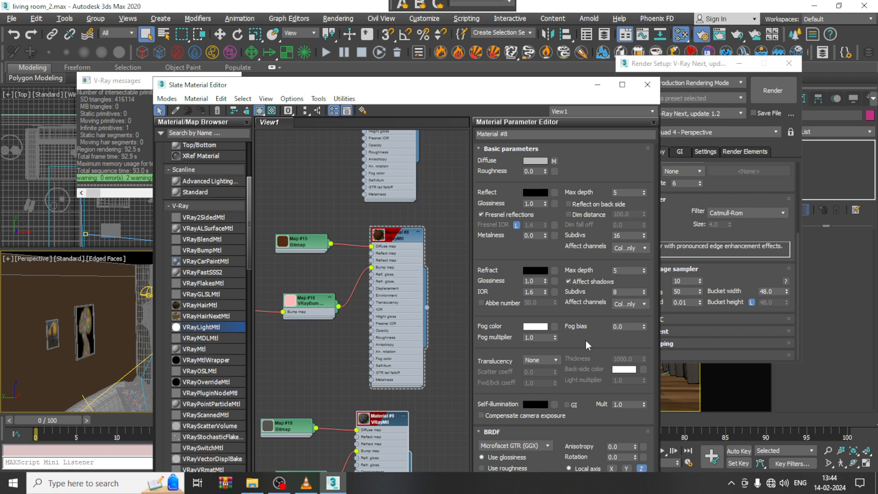
double_click(624, 235)
text(16)
key(Return)
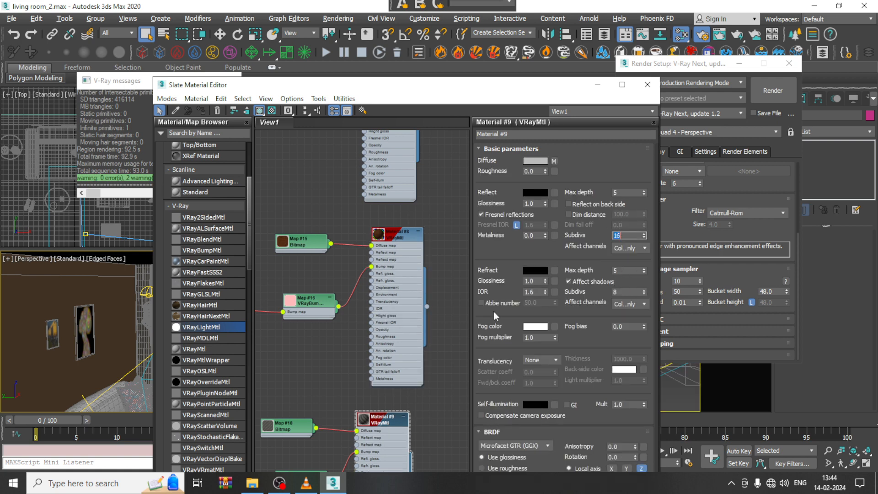
Step: Set the reflection subdivs of Material #10 and Material #11 to 16
scroll(367, 383, down, 5)
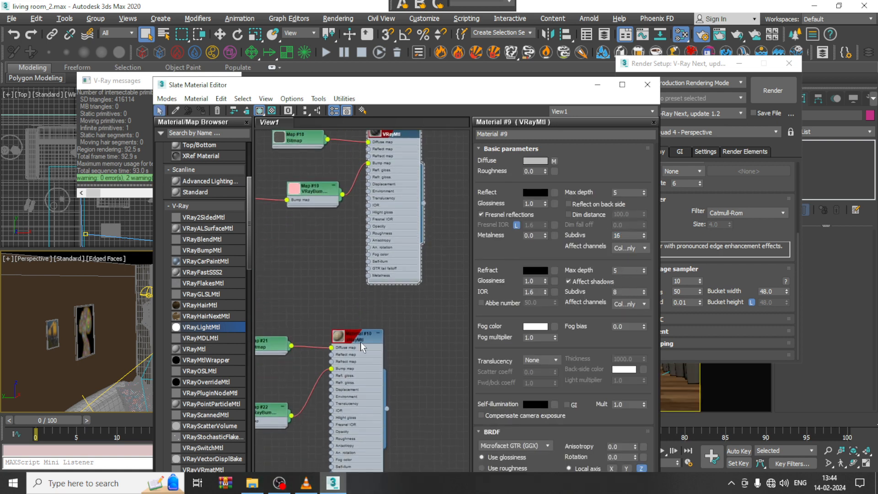
double_click(360, 342)
double_click(628, 235)
text(16)
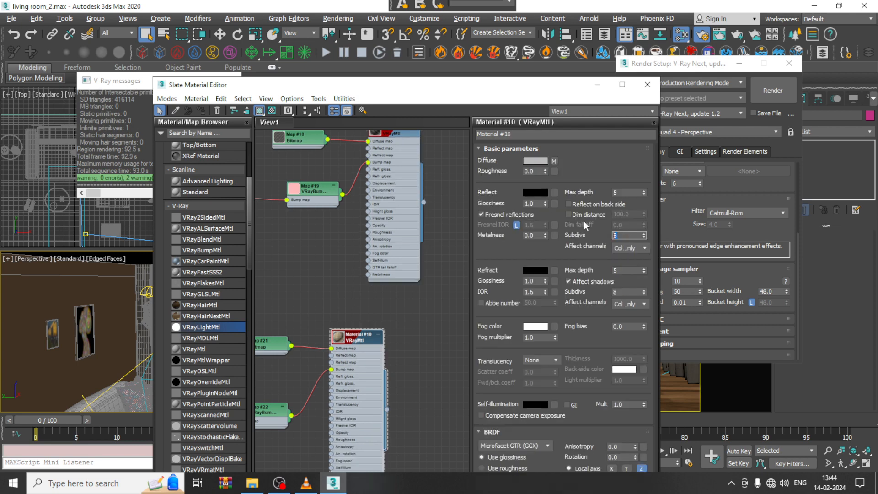
key(Return)
scroll(409, 407, down, 4)
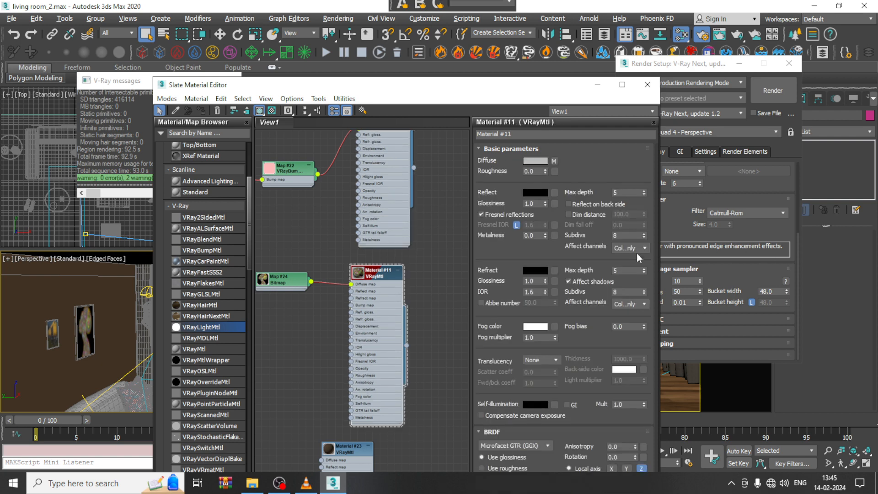
double_click(621, 235)
text(16)
key(Return)
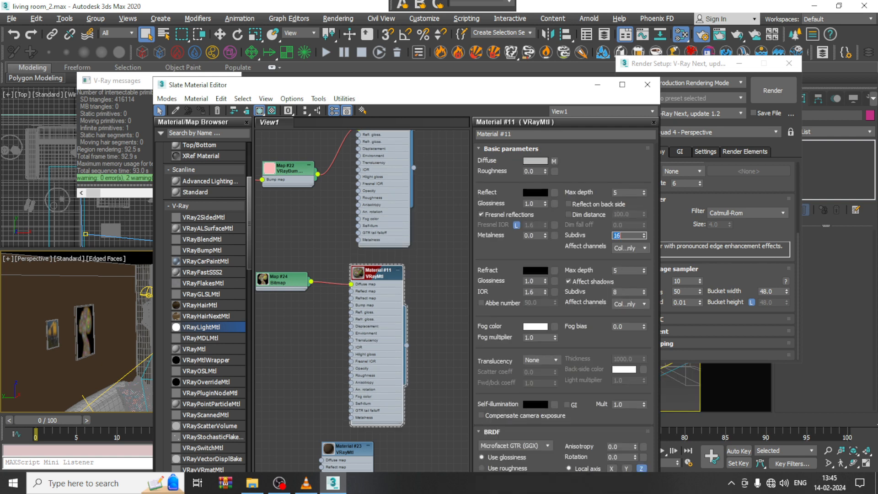
Step: Set the reflection subdivs of Material #47, the small wall picture's material, to 16
middle_drag(329, 390, 326, 166)
middle_drag(429, 374, 451, 268)
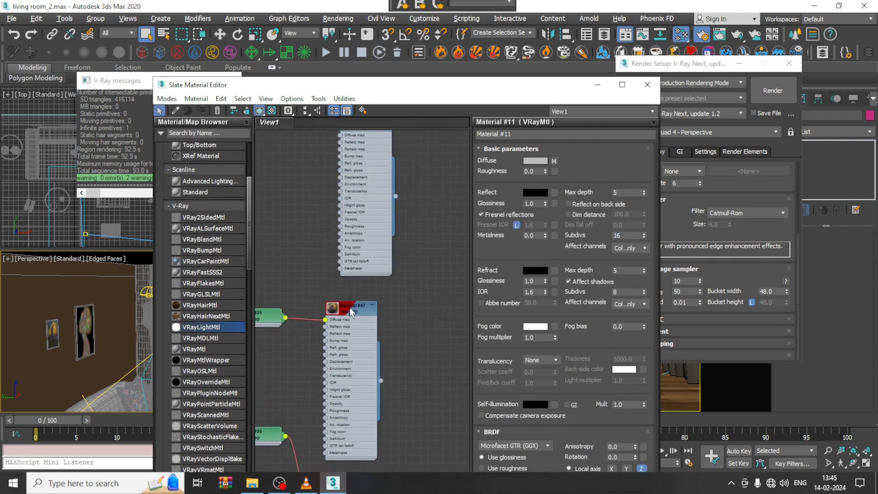
double_click(351, 310)
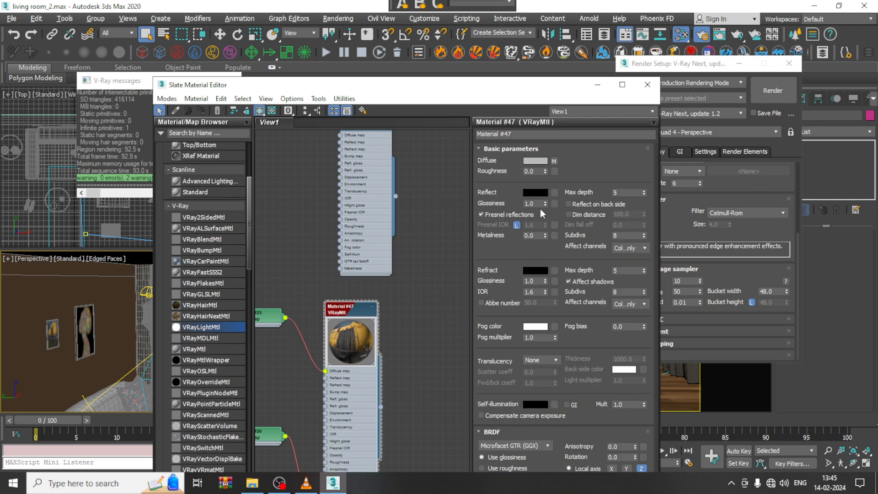
double_click(625, 235)
text(16)
key(Return)
Step: Set the reflection subdivs of the brown Material #60 to 16
middle_drag(448, 405, 448, 150)
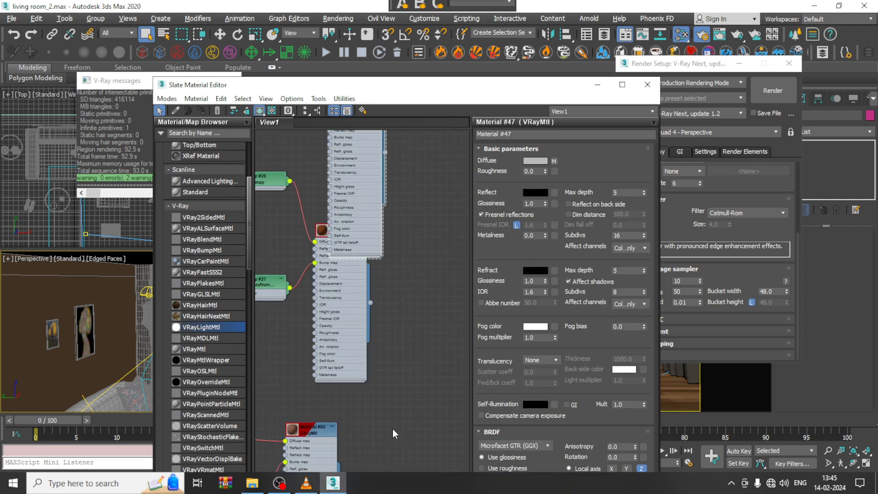
middle_drag(392, 429, 408, 350)
double_click(310, 354)
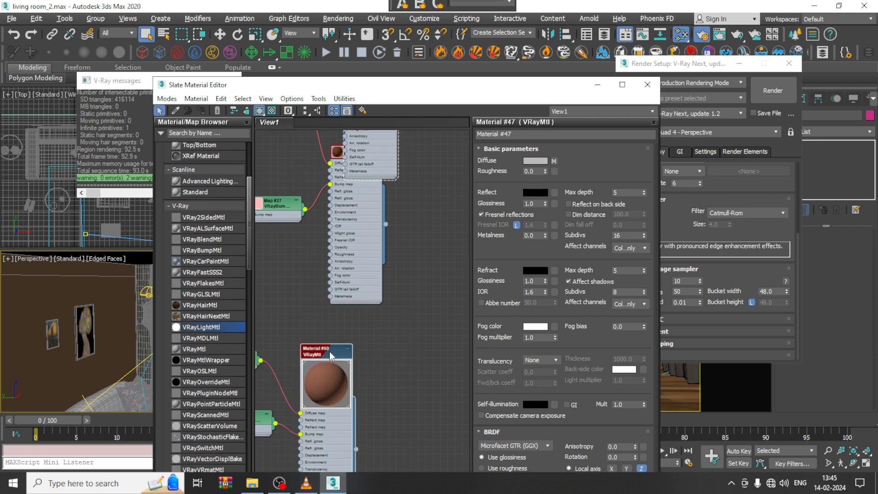
double_click(330, 352)
drag(629, 237, 542, 245)
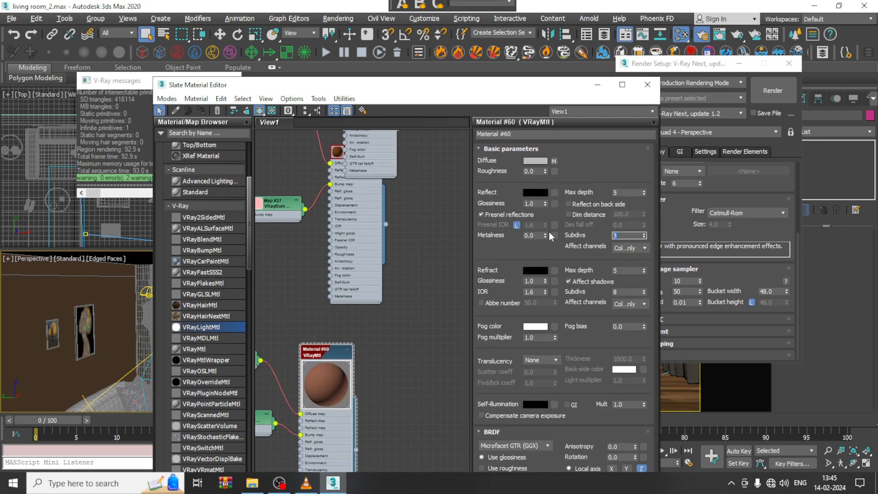
text(16)
key(Return)
Step: Set the reflection subdivs of Material #74 to 16
middle_drag(432, 358, 465, 161)
middle_drag(394, 426, 423, 305)
middle_drag(413, 385, 433, 157)
middle_drag(418, 325, 397, 272)
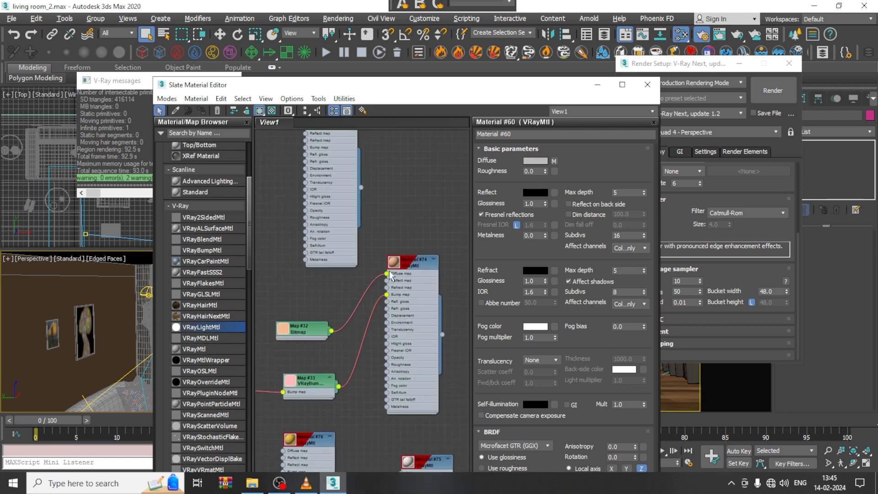
double_click(413, 262)
double_click(615, 236)
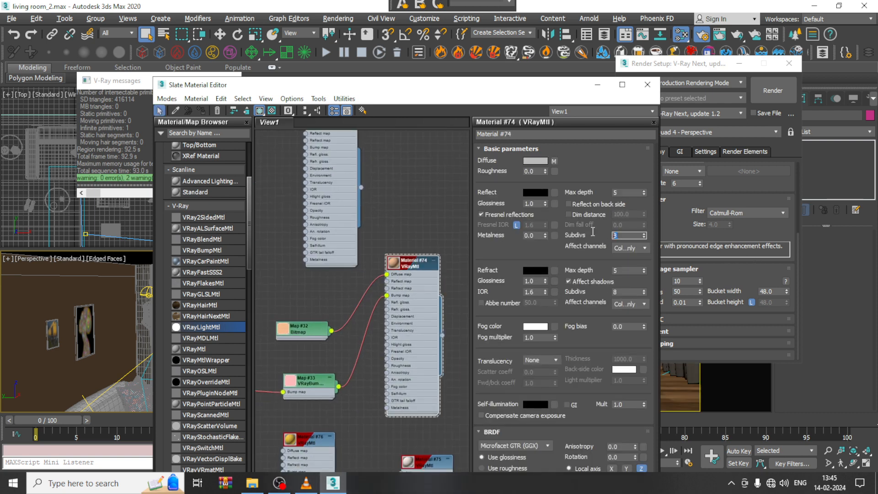
text(16)
key(Return)
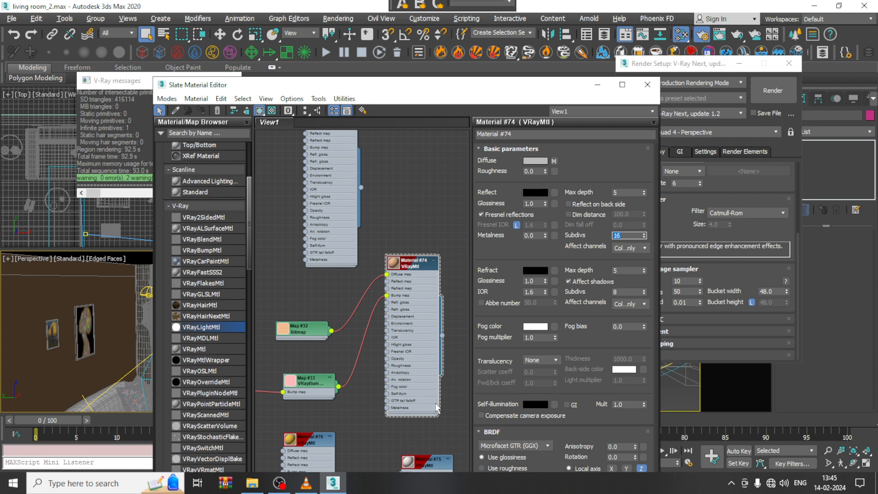
middle_drag(425, 422, 402, 178)
middle_drag(393, 325, 395, 164)
middle_drag(399, 280, 404, 112)
middle_drag(411, 206, 412, 283)
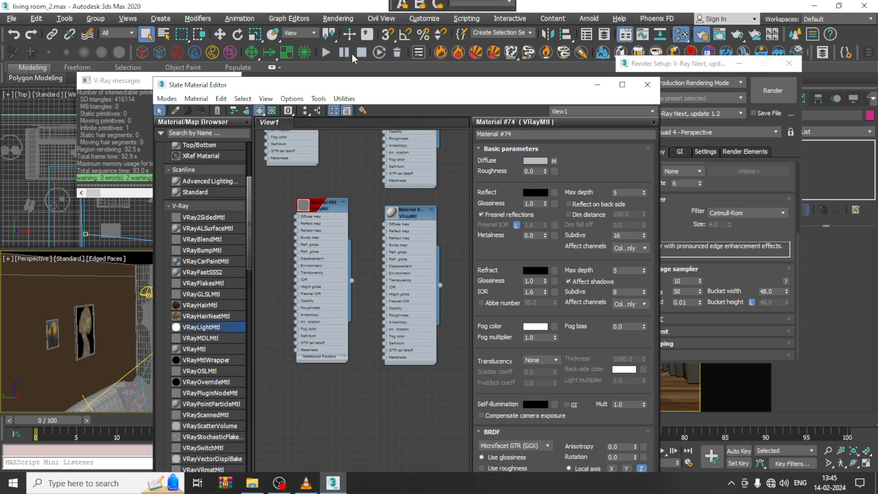
Step: Render the VRayCam001 view and open the list of render element channels in the V-Ray frame buffer
click(335, 21)
click(359, 40)
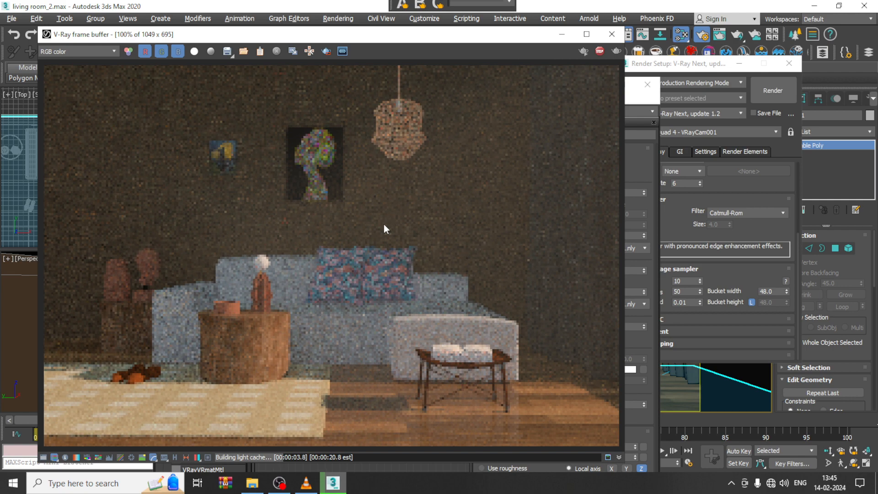
click(64, 51)
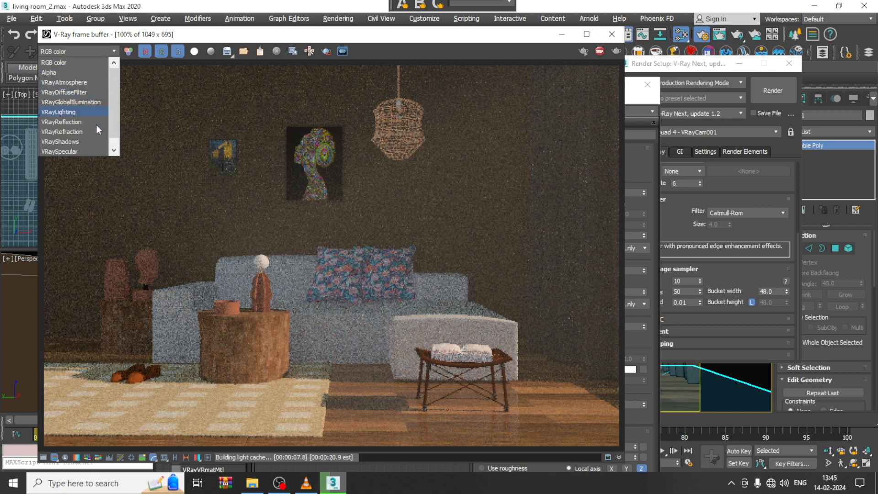